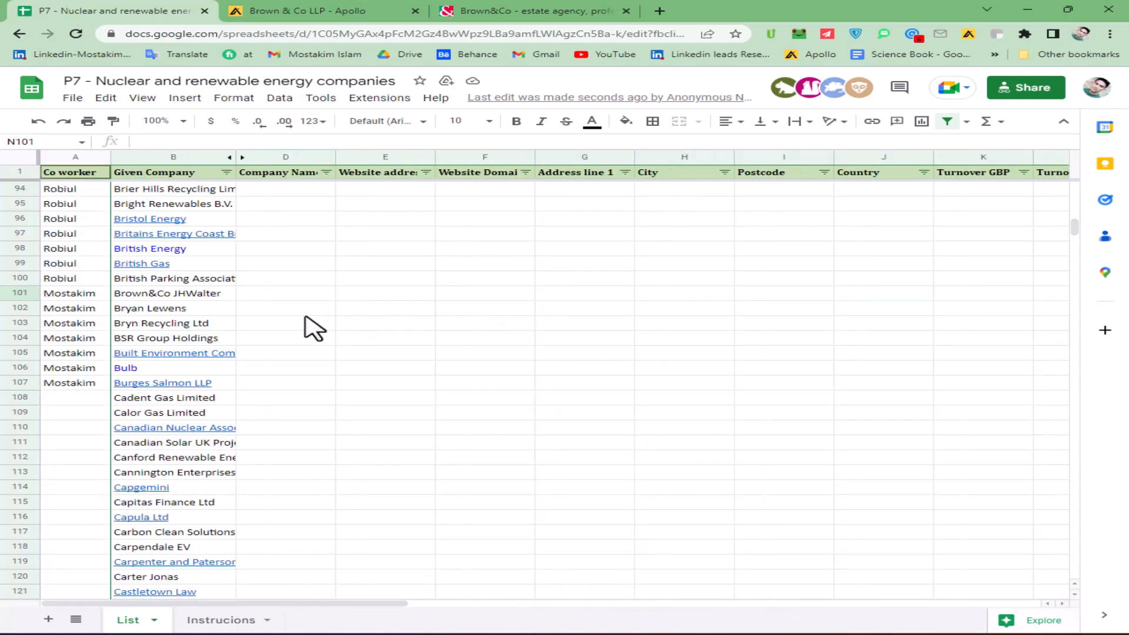
pyautogui.moveTo(306, 314); pyautogui.dragTo(1029, 328)
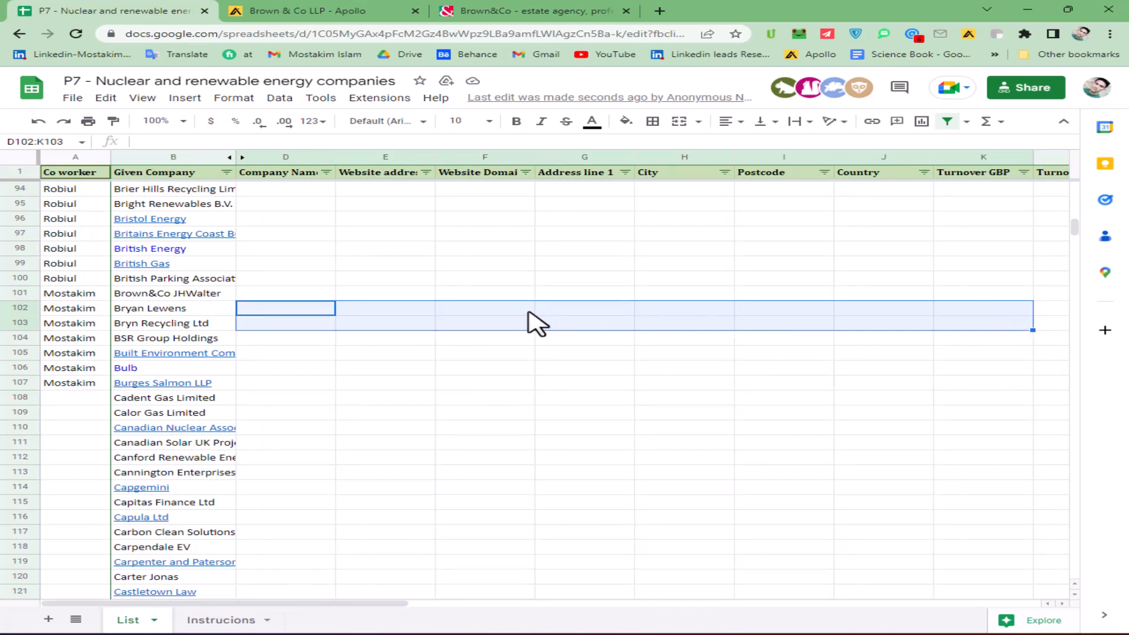
pyautogui.click(453, 312)
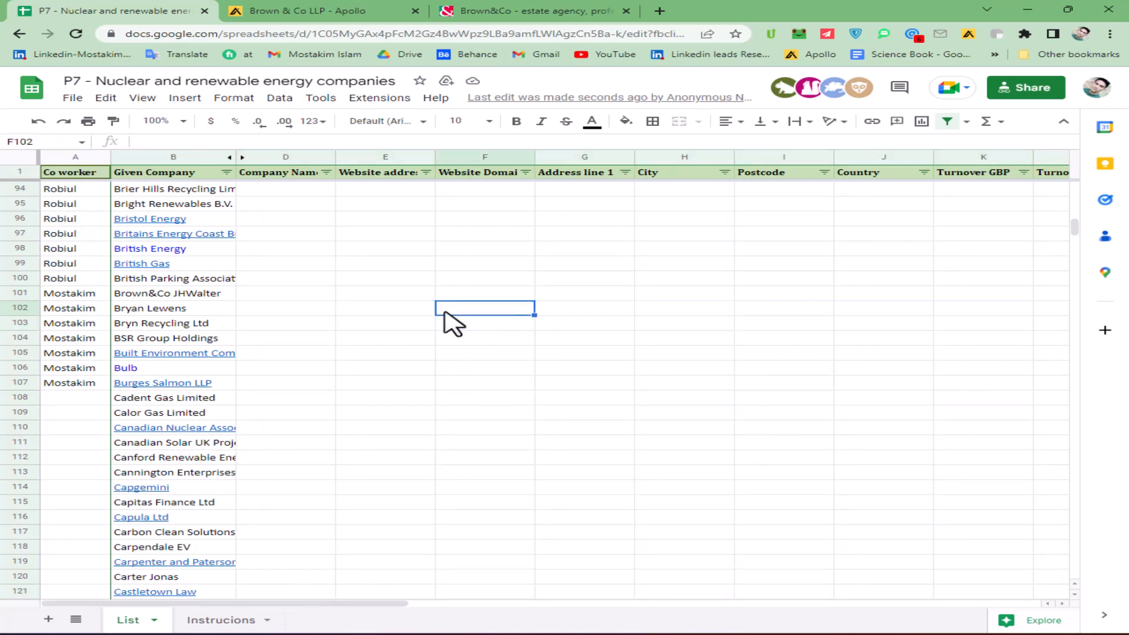
# - Copy the company name Brown&Co JHWalter from row 101, search Google for it and open the company's website
pyautogui.click(160, 296)
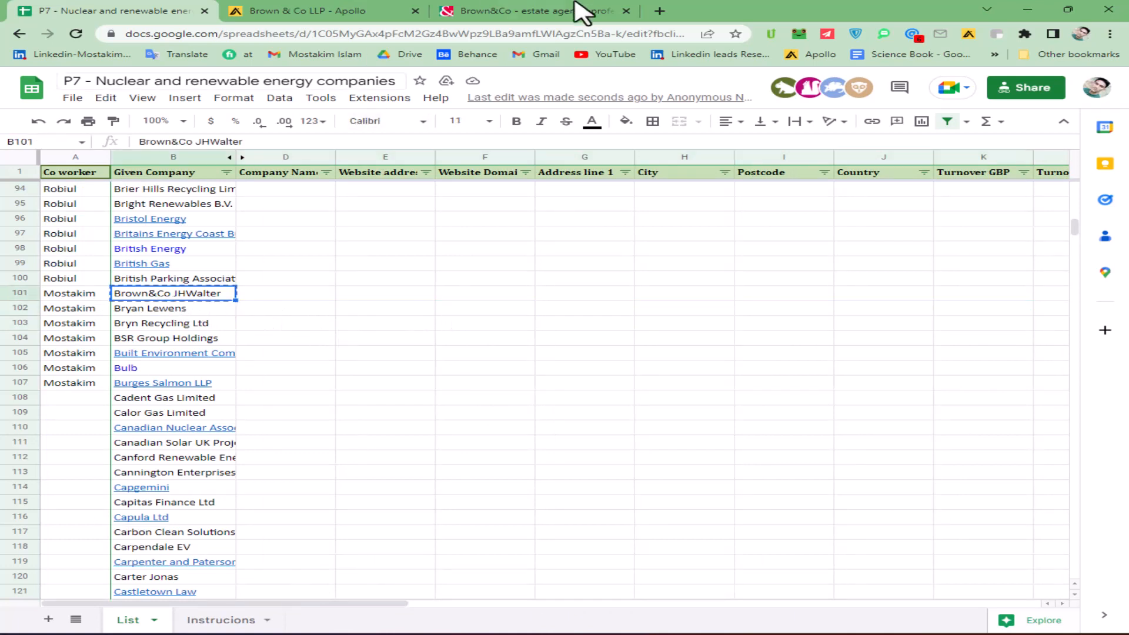
pyautogui.click(550, 12)
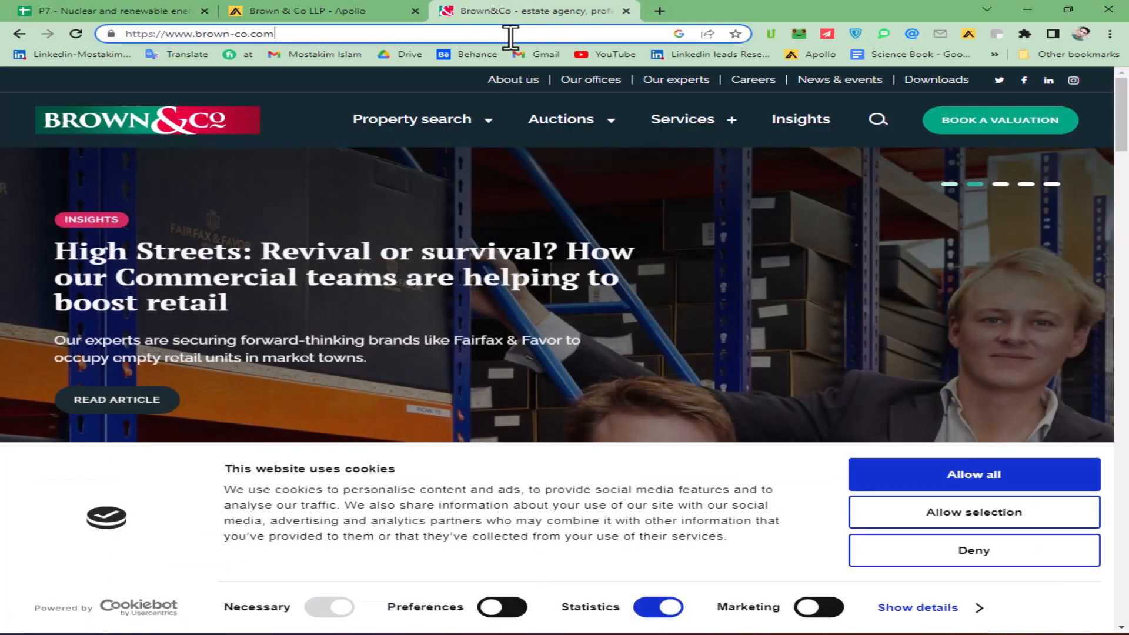
pyautogui.write('Brown&Co JHWalter')
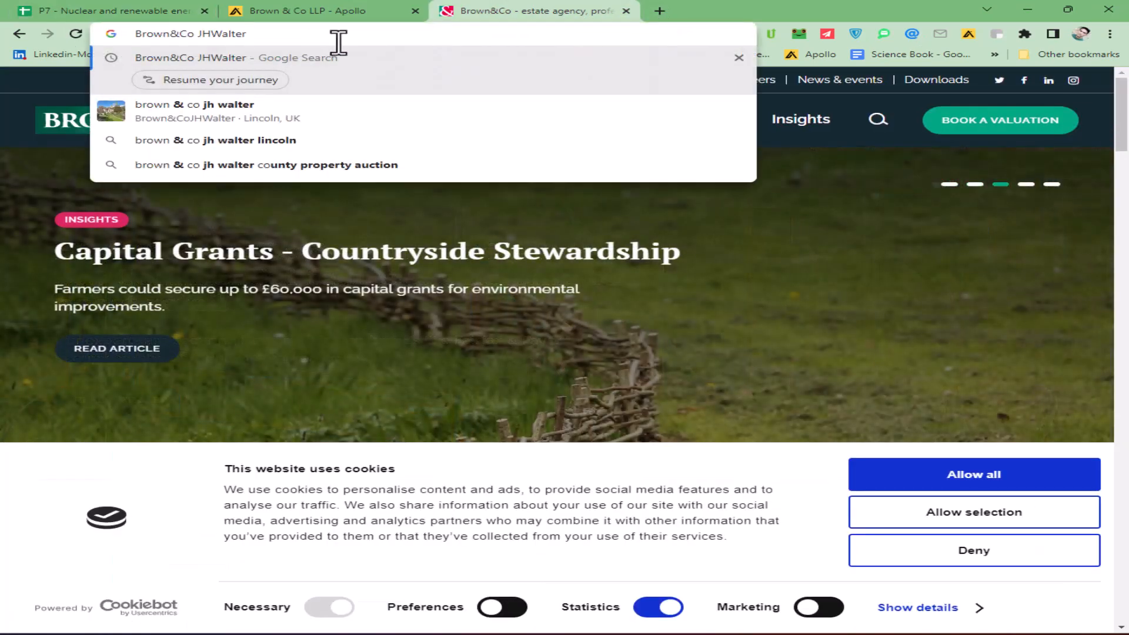
pyautogui.press('Return')
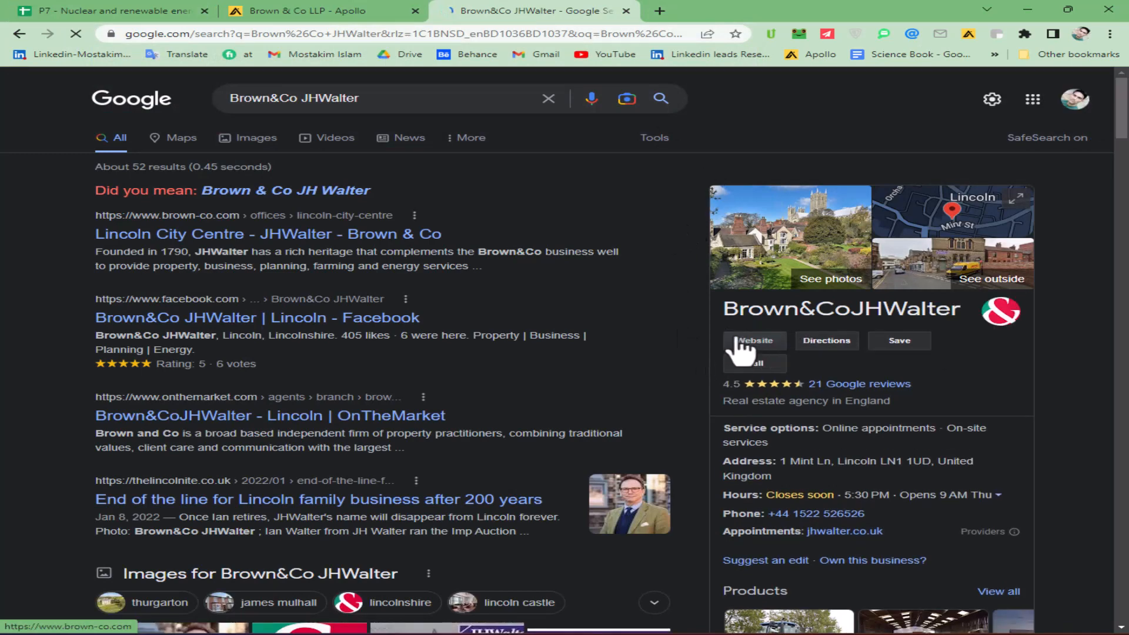
pyautogui.click(749, 342)
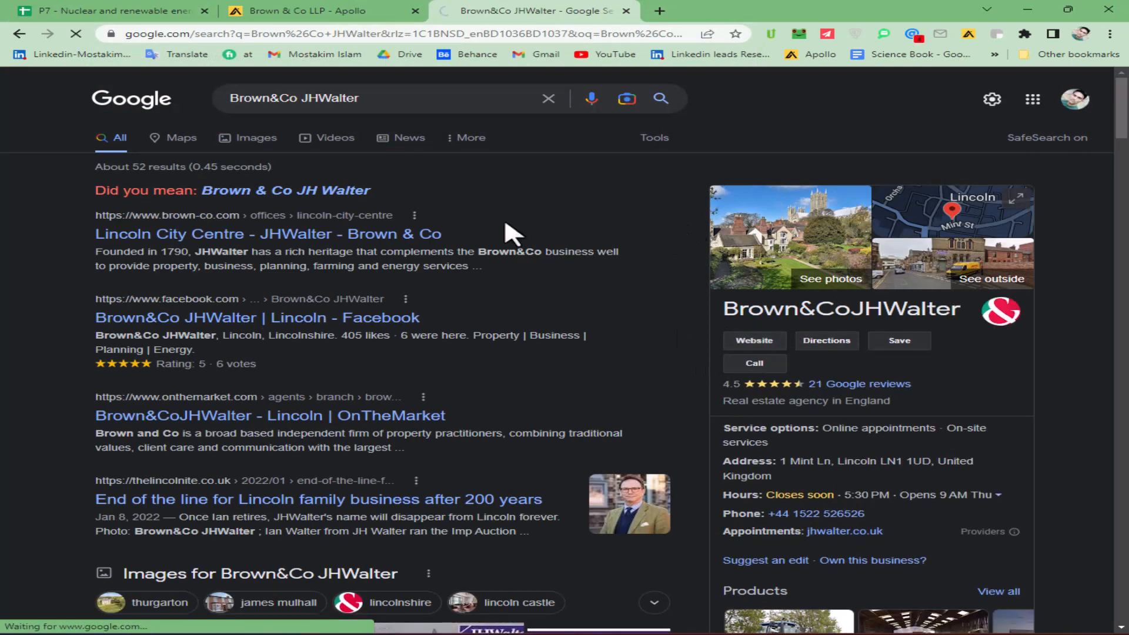
# - Open the spreadsheet's Instrucions sheet and review the first-step criteria for the company's business type, industry and UK location
pyautogui.click(66, 13)
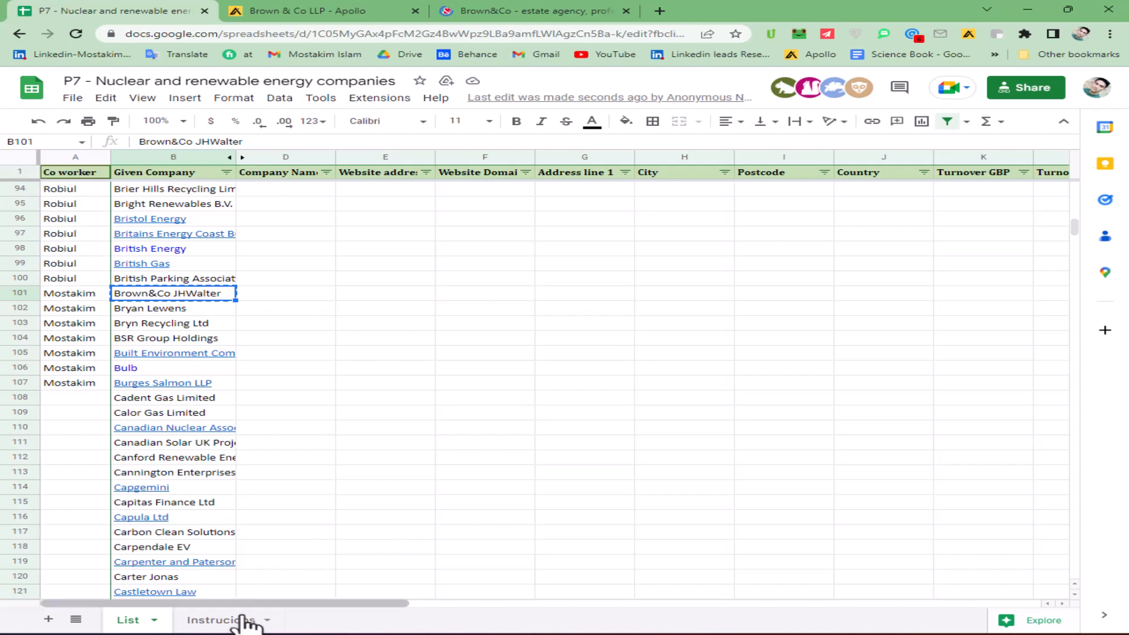
pyautogui.click(221, 621)
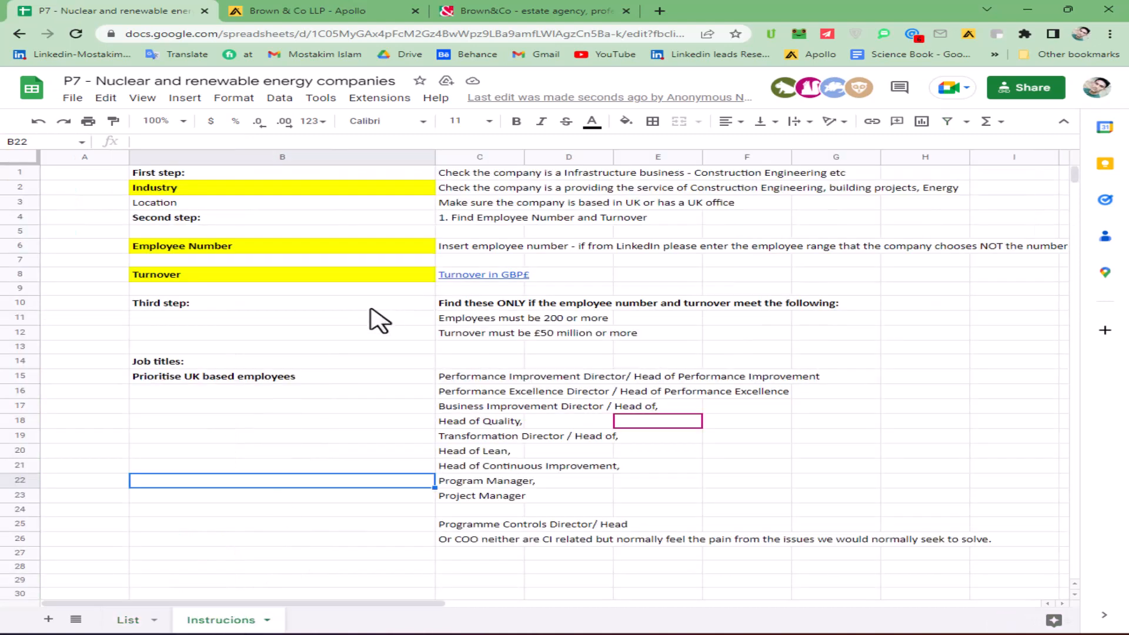
pyautogui.click(478, 177)
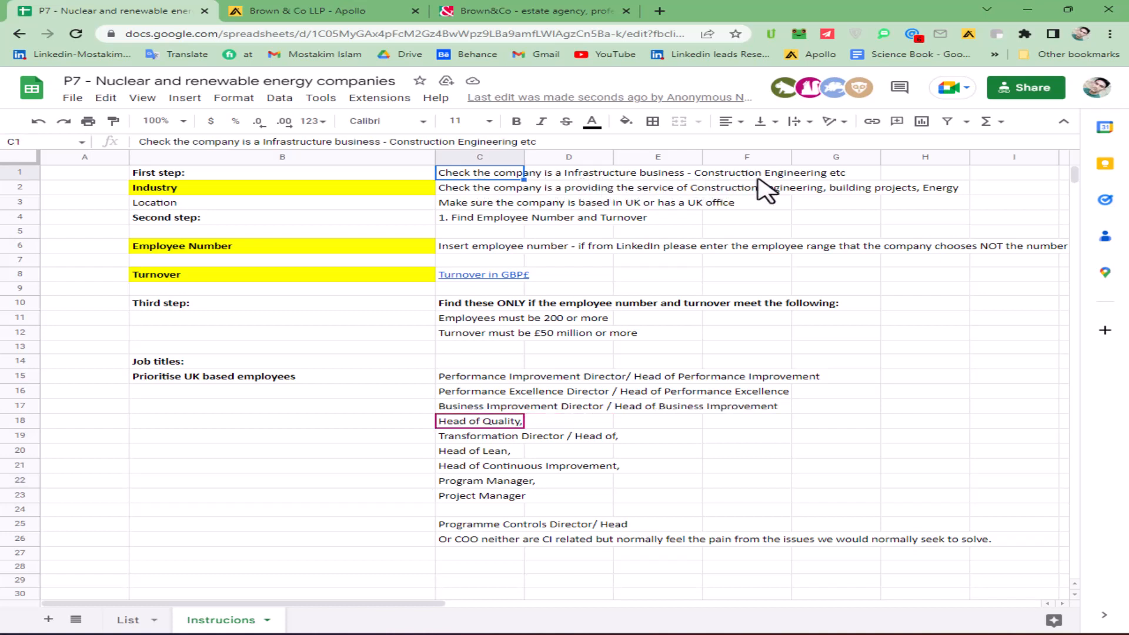
pyautogui.click(824, 174)
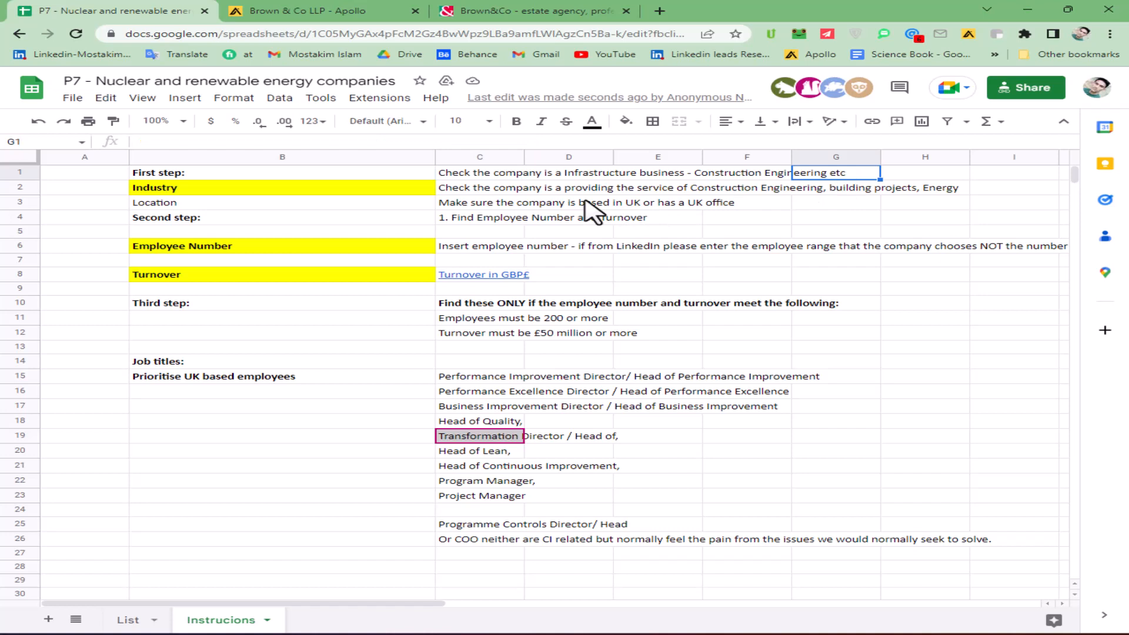
pyautogui.click(456, 189)
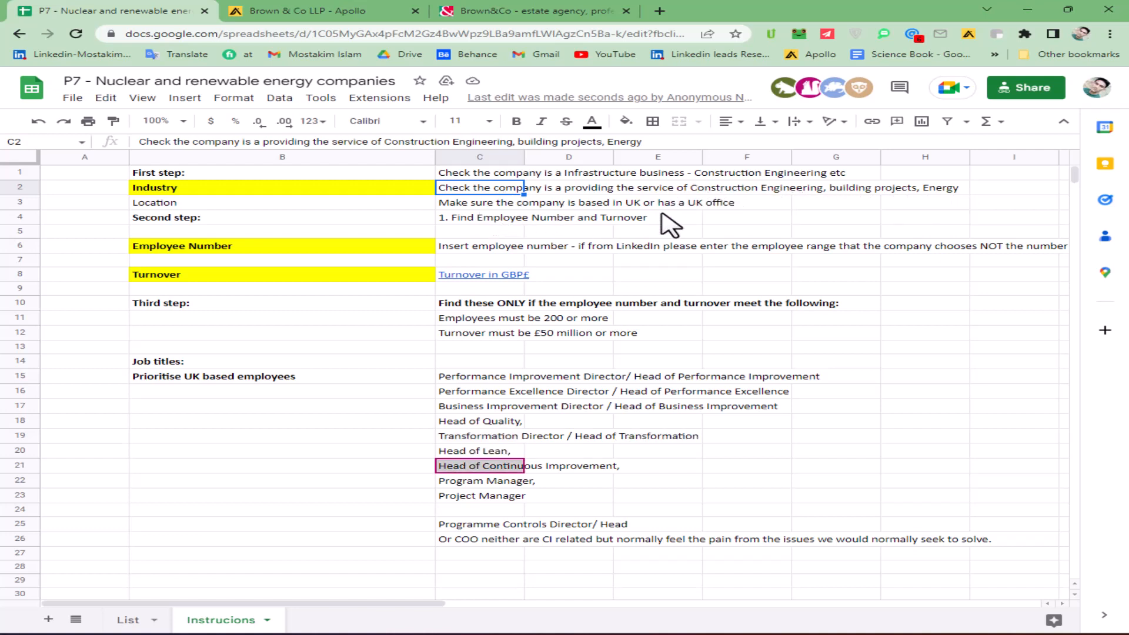
# - Review the second-step instructions on finding the employee number and turnover, including the linked currency converter for GBP
pyautogui.click(473, 217)
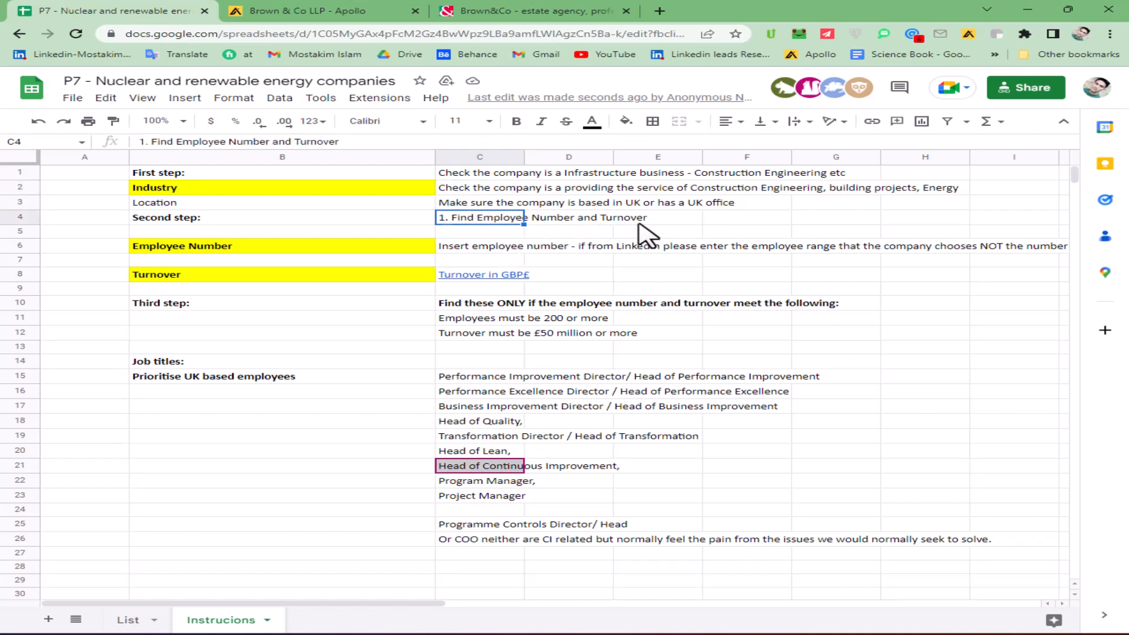
pyautogui.scroll(-1, 608, 238)
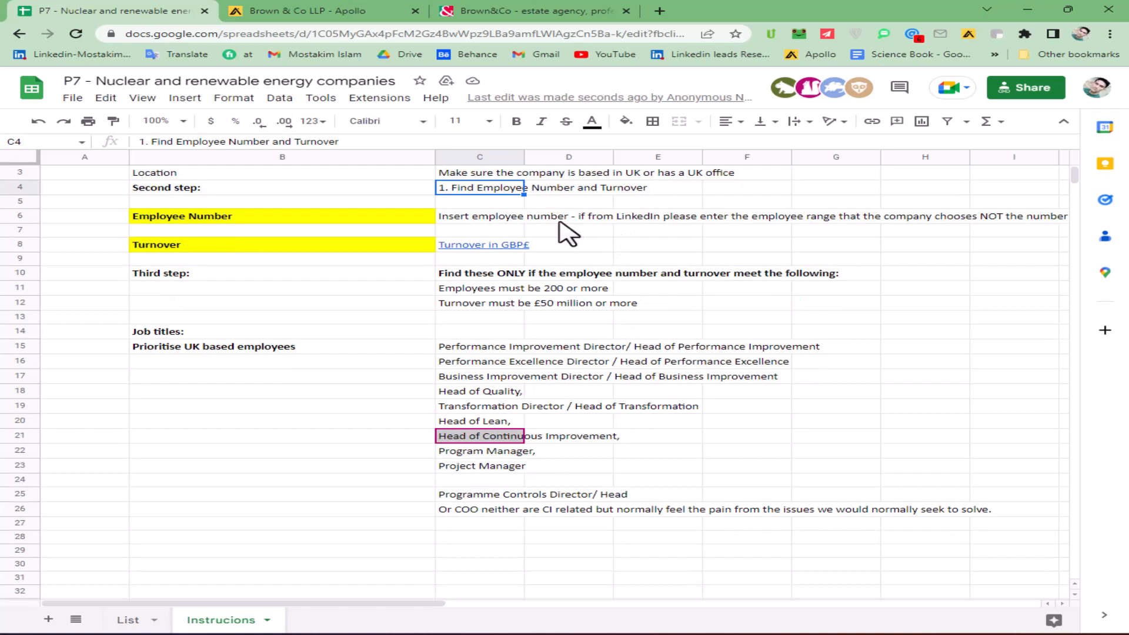
pyautogui.click(477, 222)
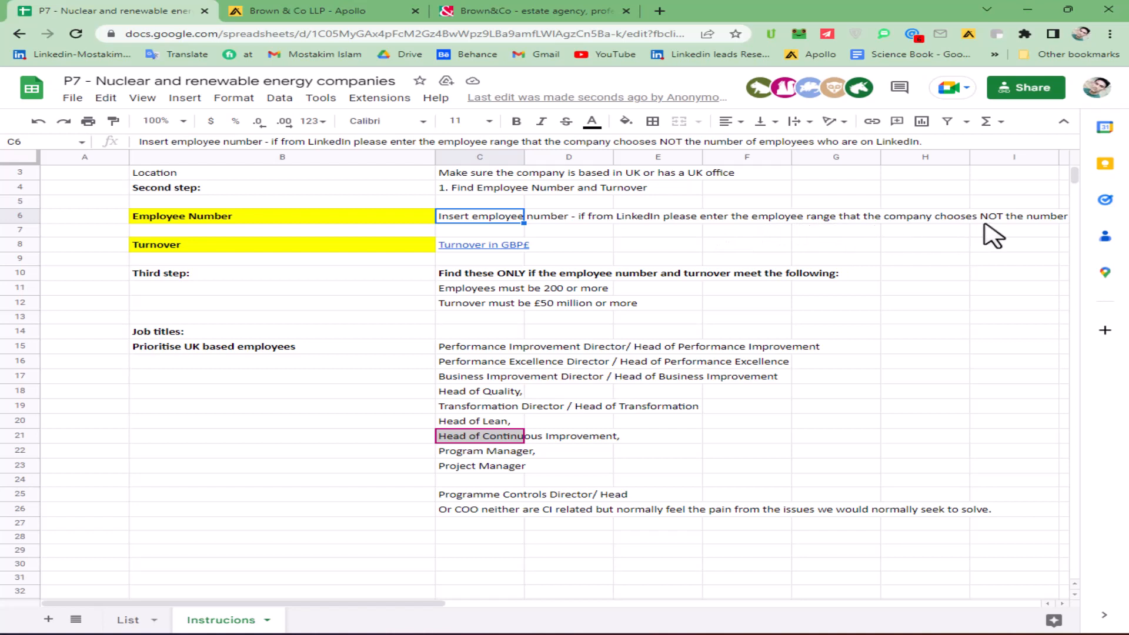
pyautogui.click(564, 236)
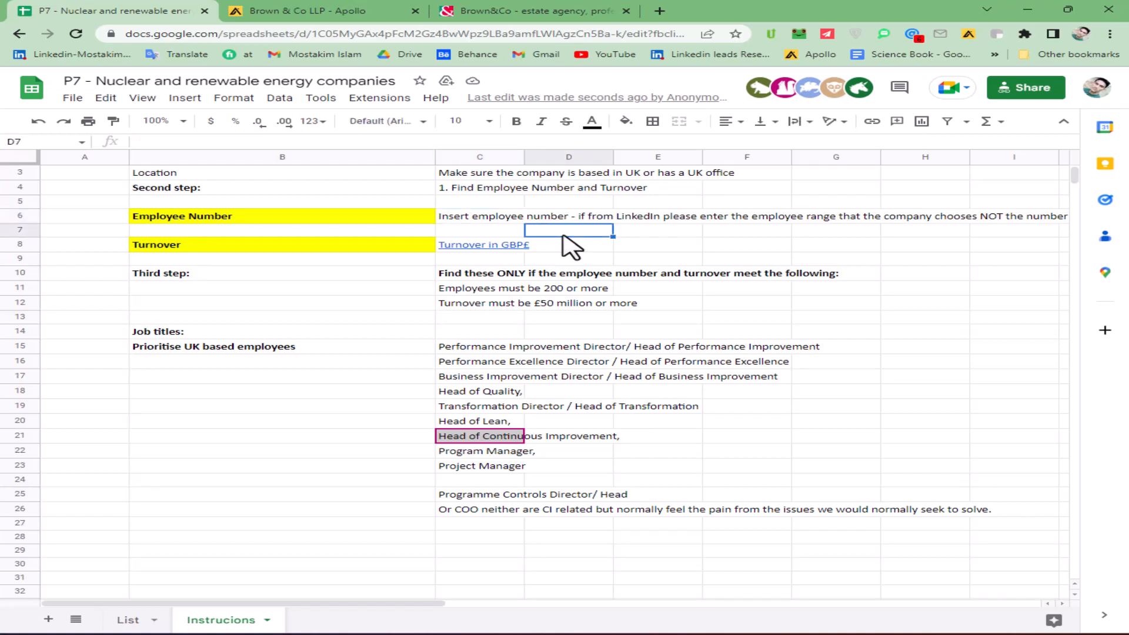
pyautogui.click(478, 248)
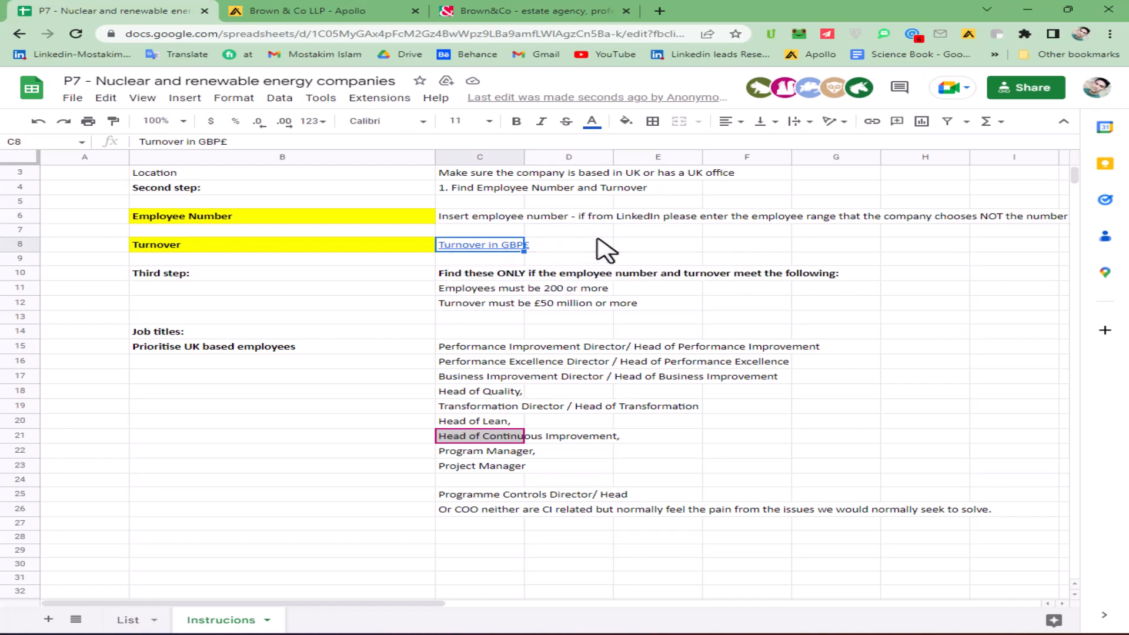
pyautogui.moveTo(493, 248)
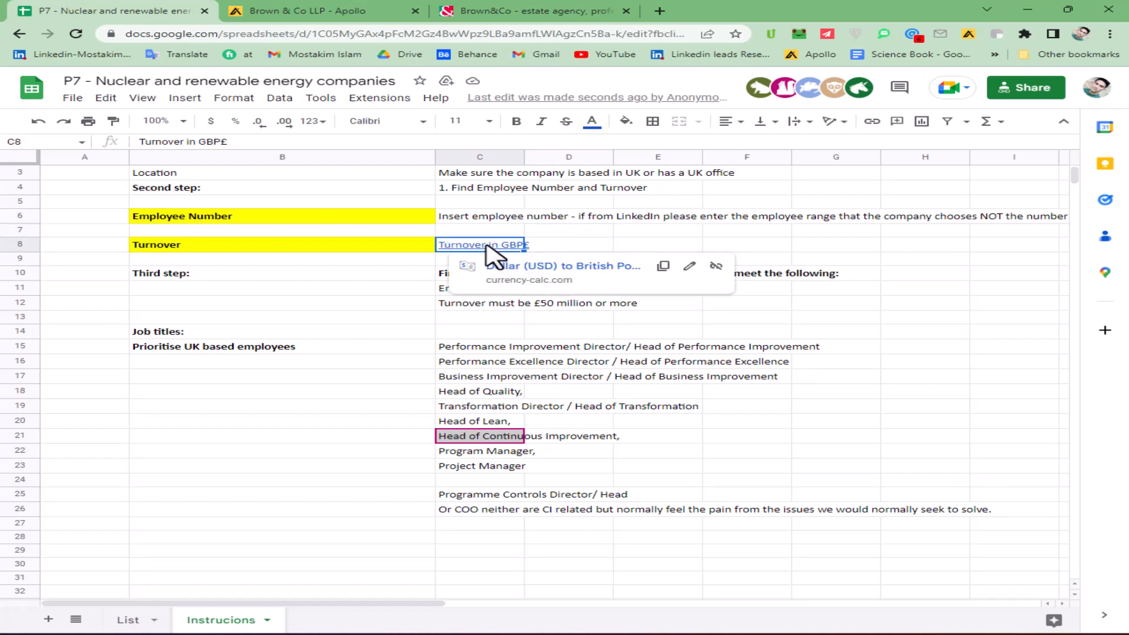
pyautogui.click(581, 246)
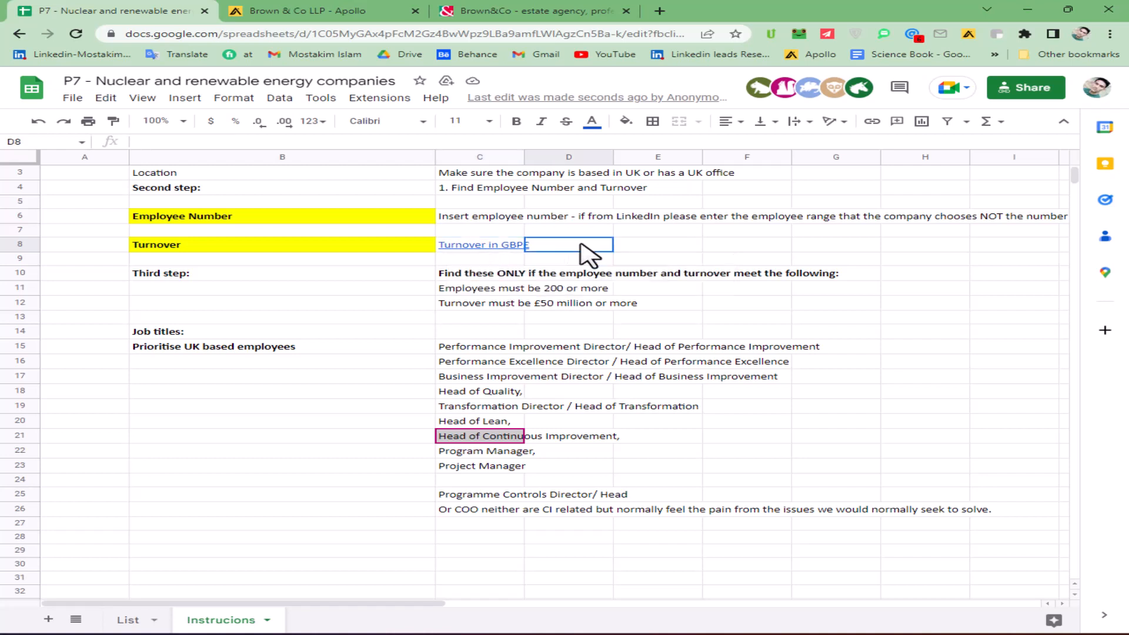
# - Examine the third-step conditions for the minimum employee number and minimum turnover
pyautogui.scroll(-1, 532, 292)
pyautogui.click(473, 243)
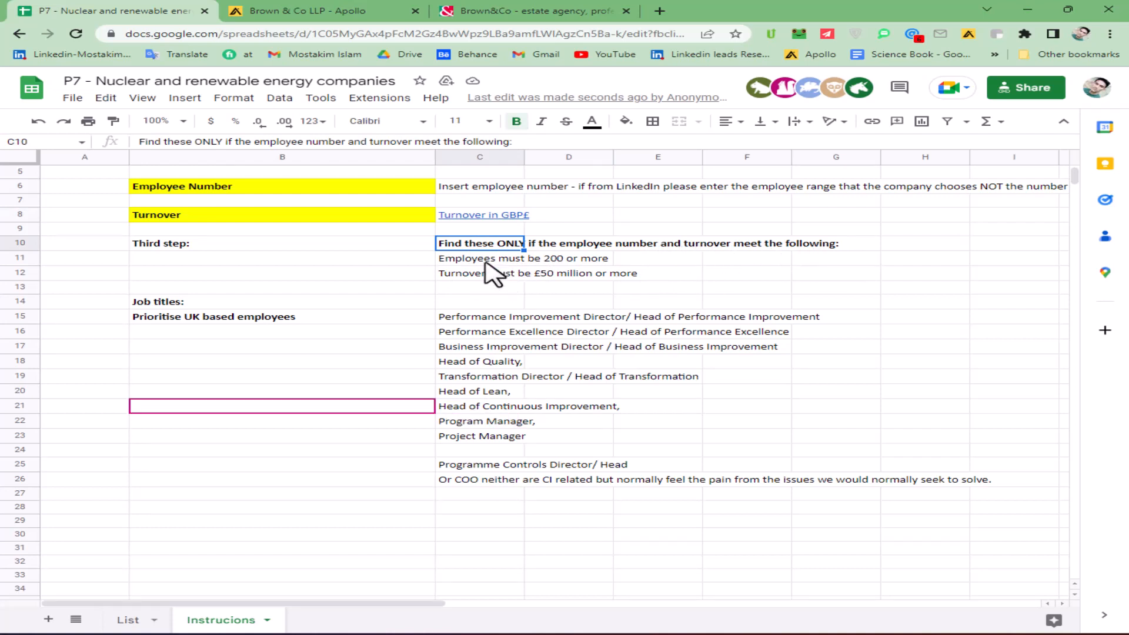
pyautogui.click(416, 260)
pyautogui.click(456, 261)
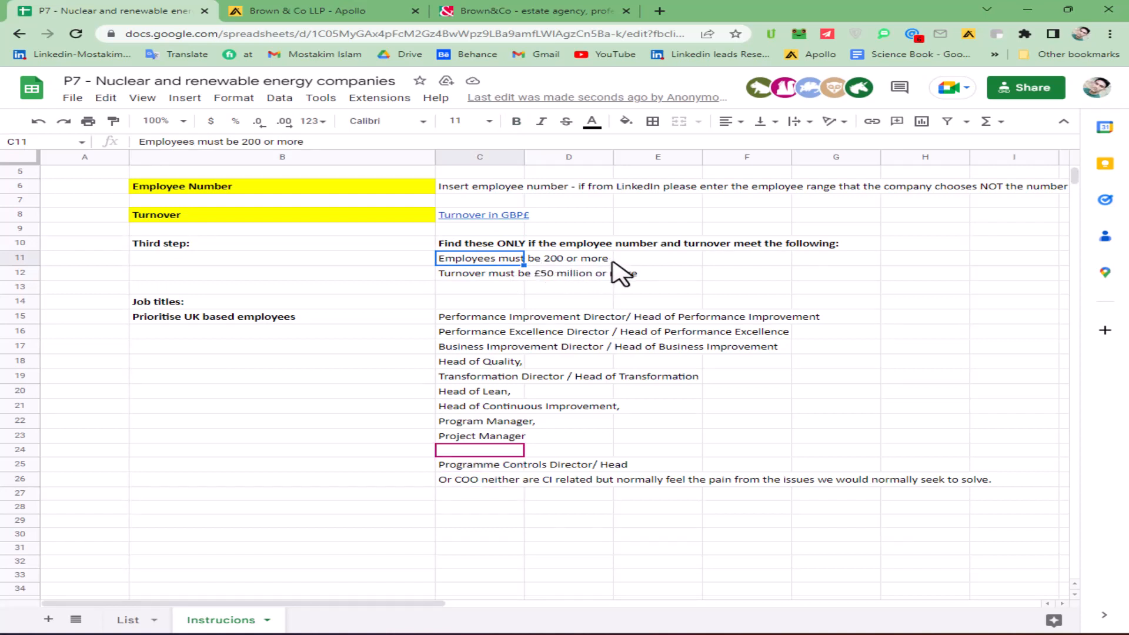
pyautogui.click(646, 258)
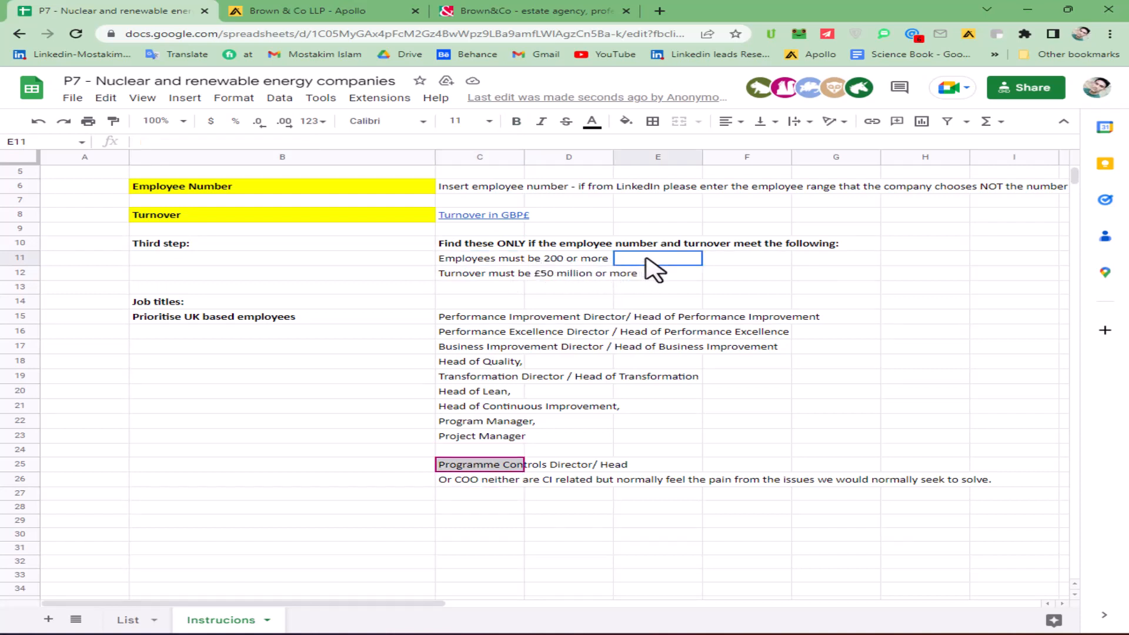
pyautogui.click(474, 257)
pyautogui.click(480, 275)
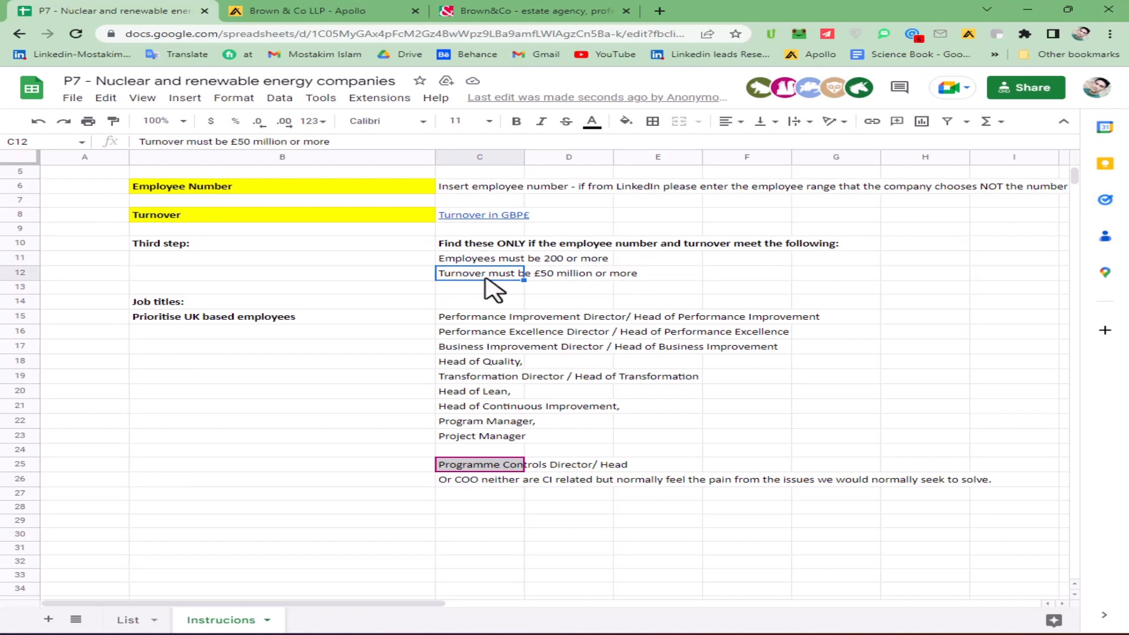
pyautogui.click(553, 288)
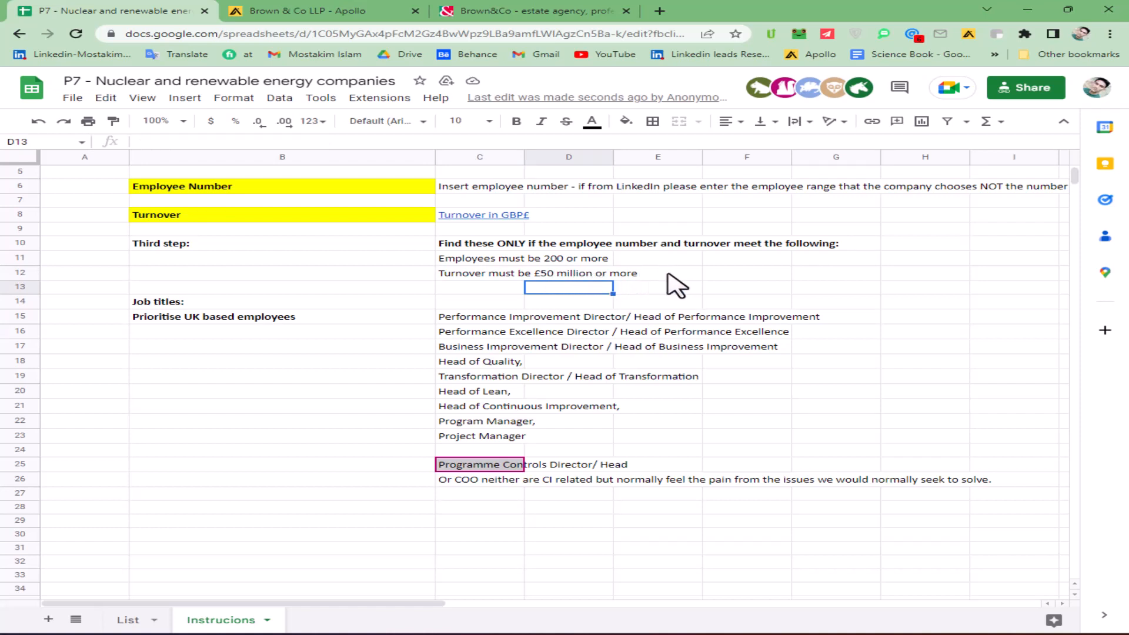
pyautogui.click(489, 274)
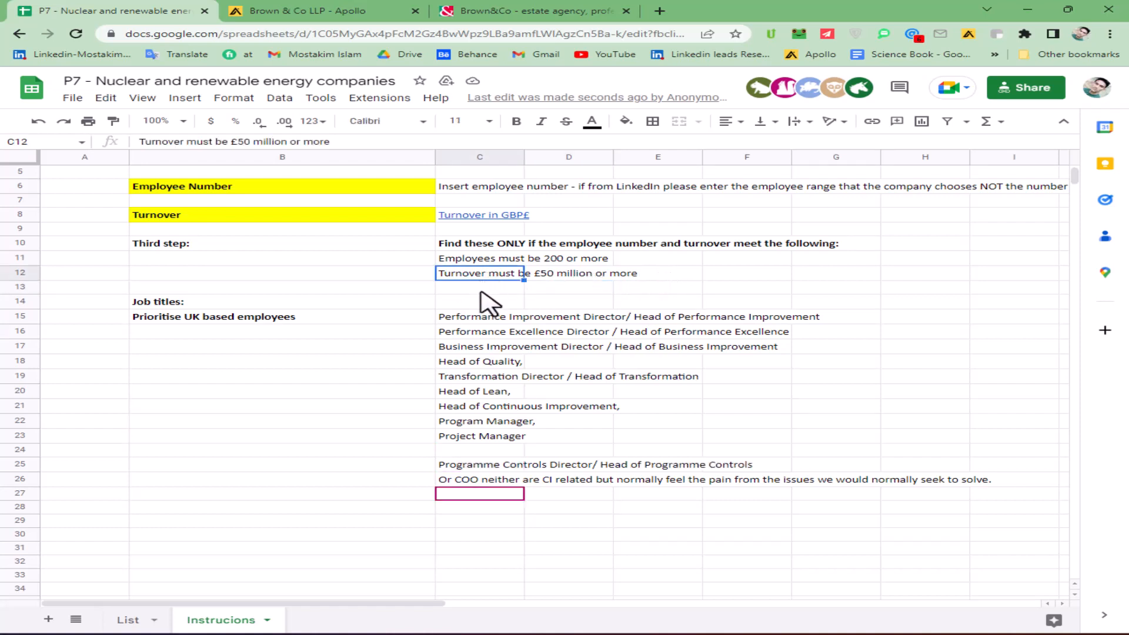
pyautogui.click(480, 291)
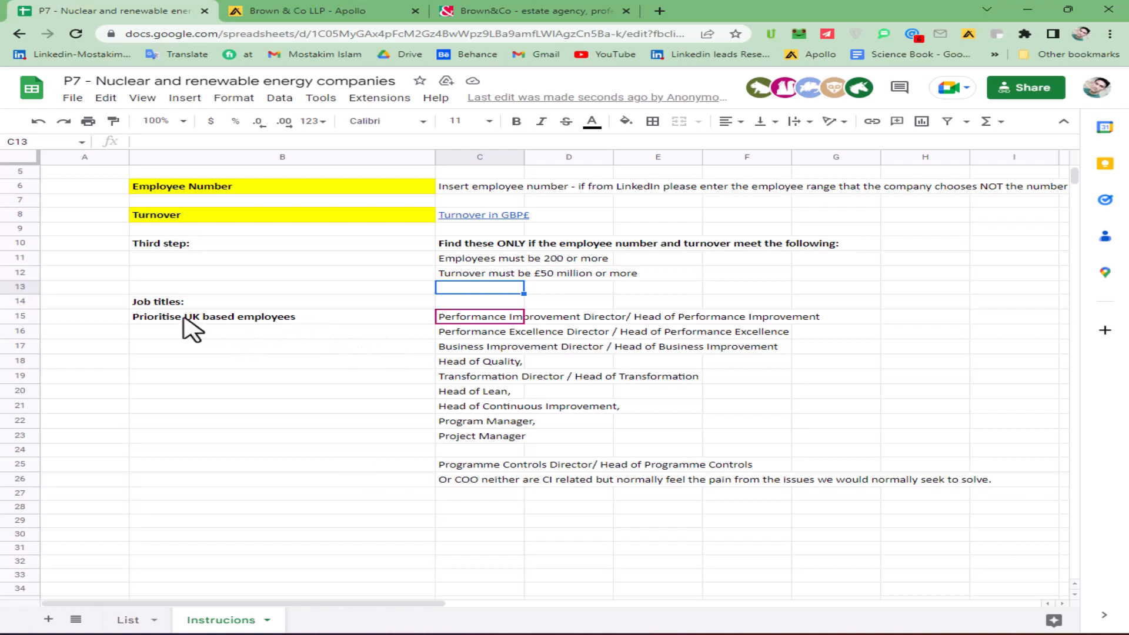
# - Review the job titles to look for and the note on prioritising UK based employees
pyautogui.click(323, 318)
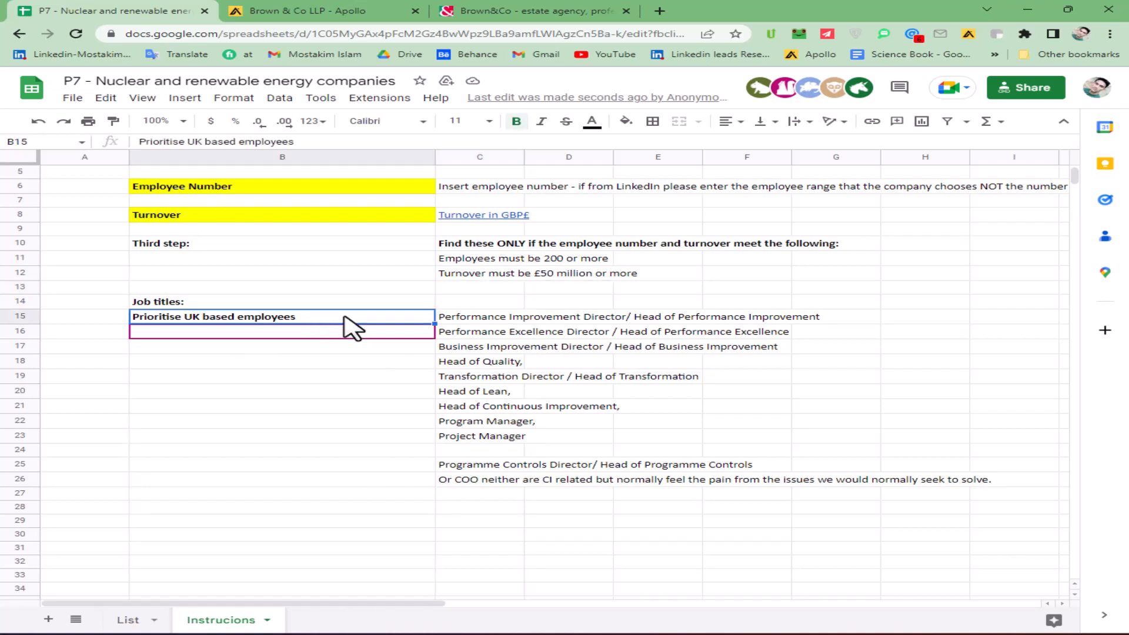
pyautogui.press('Up')
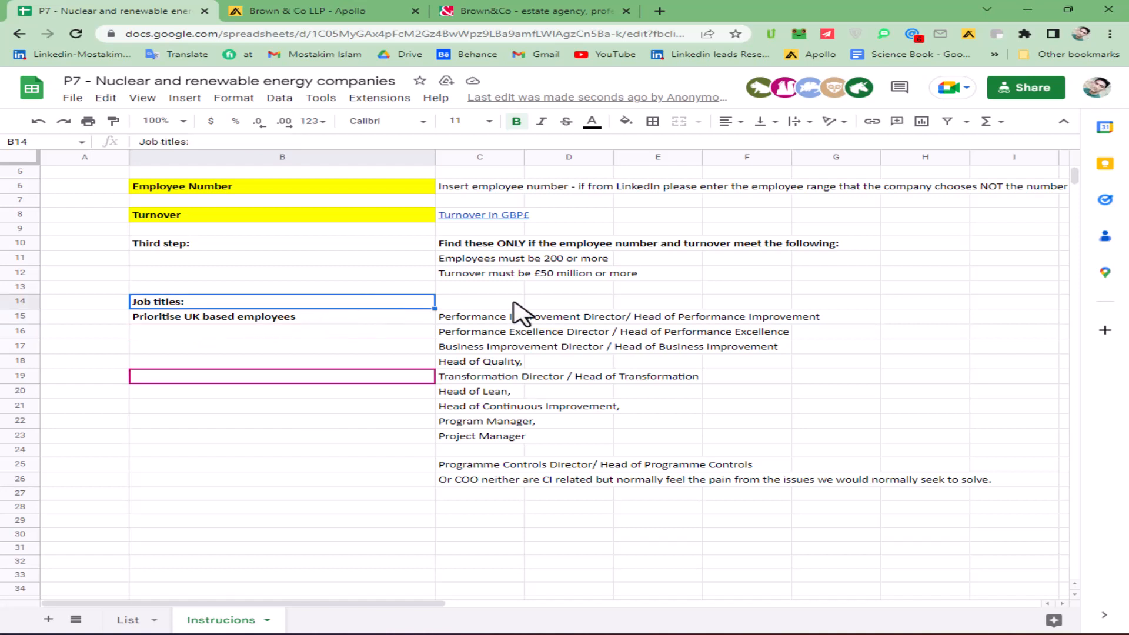
pyautogui.press('Right')
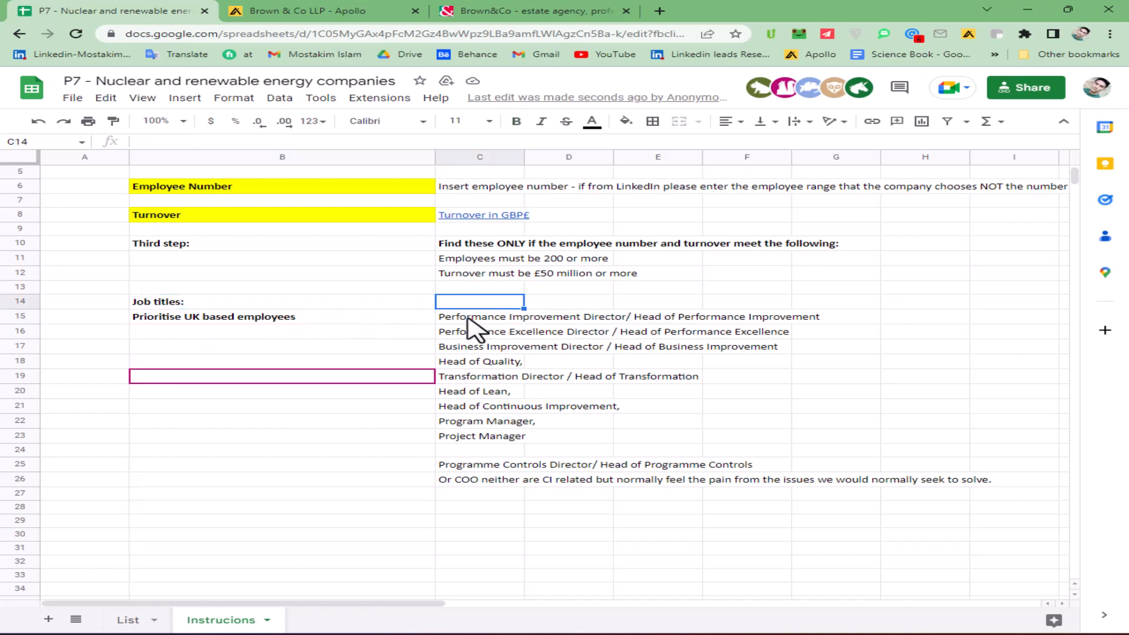
pyautogui.moveTo(470, 319); pyautogui.dragTo(556, 483)
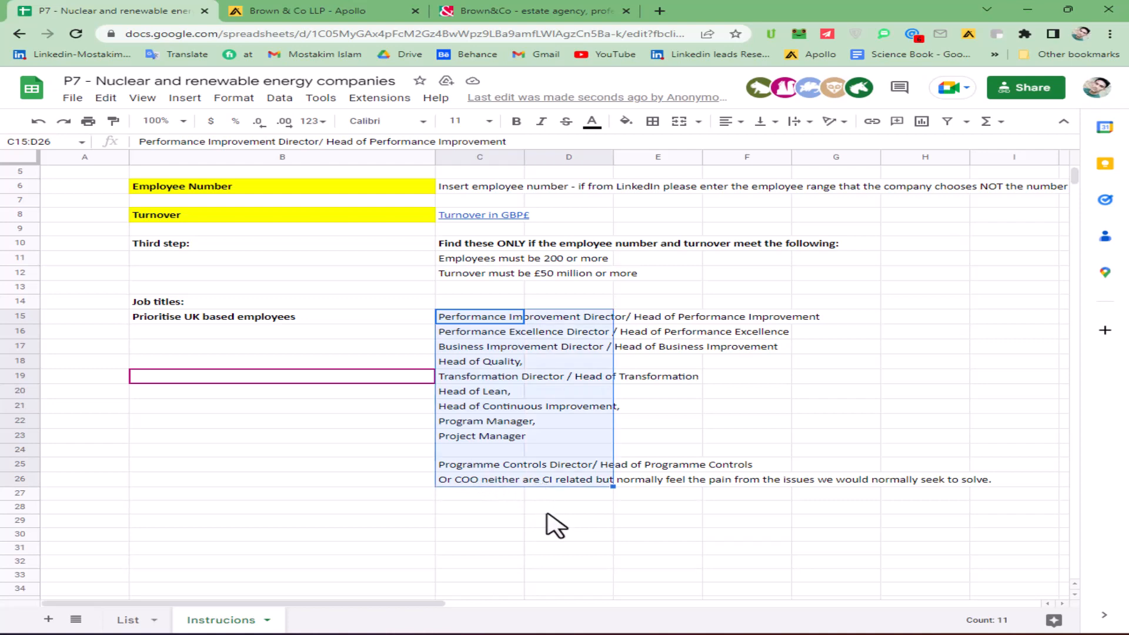
pyautogui.click(514, 521)
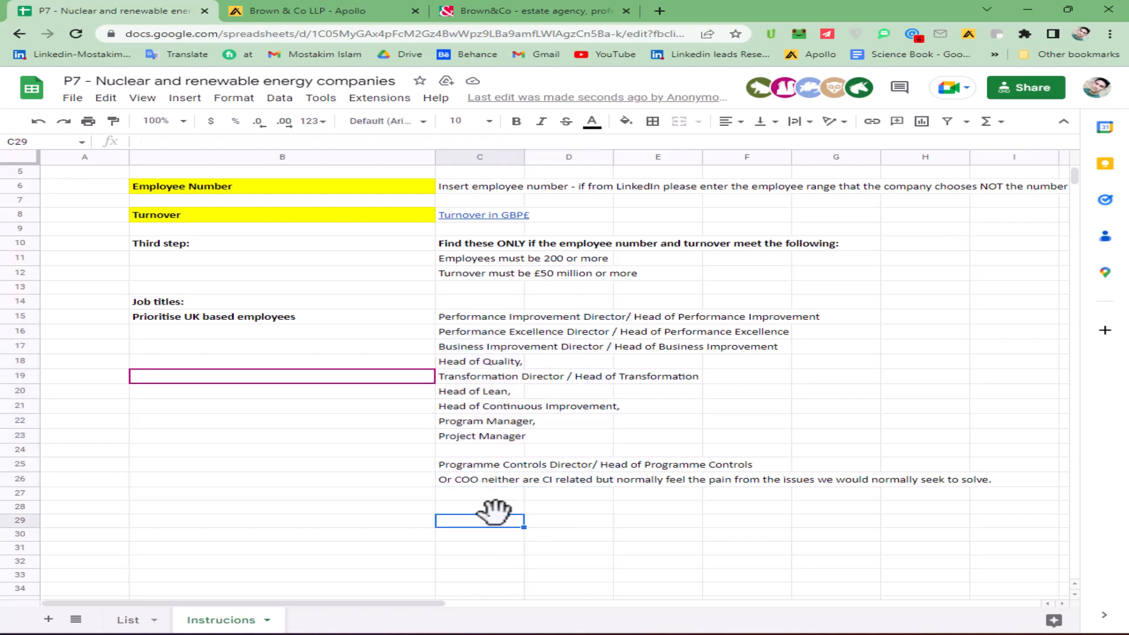
# - Open the company's LinkedIn page from the Brown&Co website in a new tab, and switch to the Brown & Co LLP profile in Apollo
pyautogui.click(561, 12)
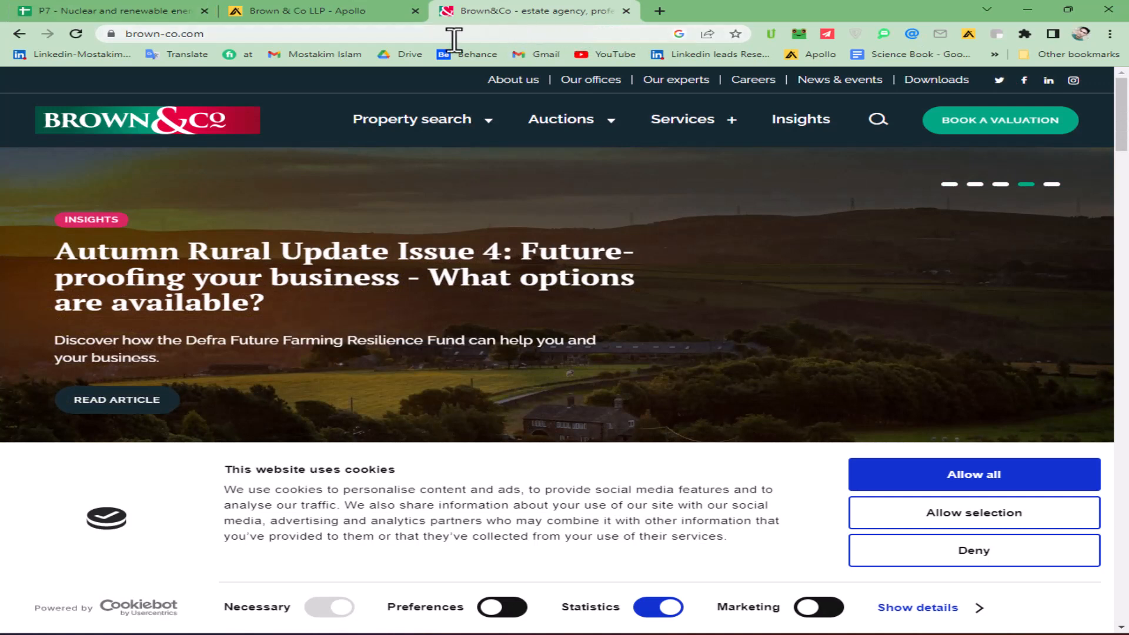
pyautogui.click(433, 35)
pyautogui.hotkey('ctrl', 'c')
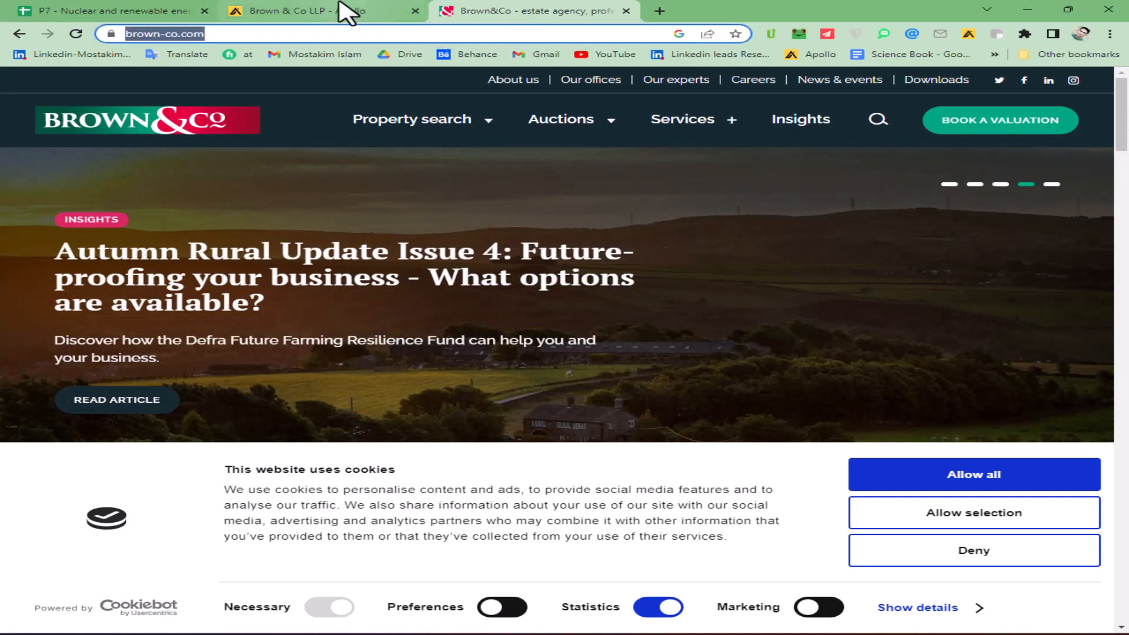
pyautogui.rightClick(1044, 84)
pyautogui.click(1000, 87)
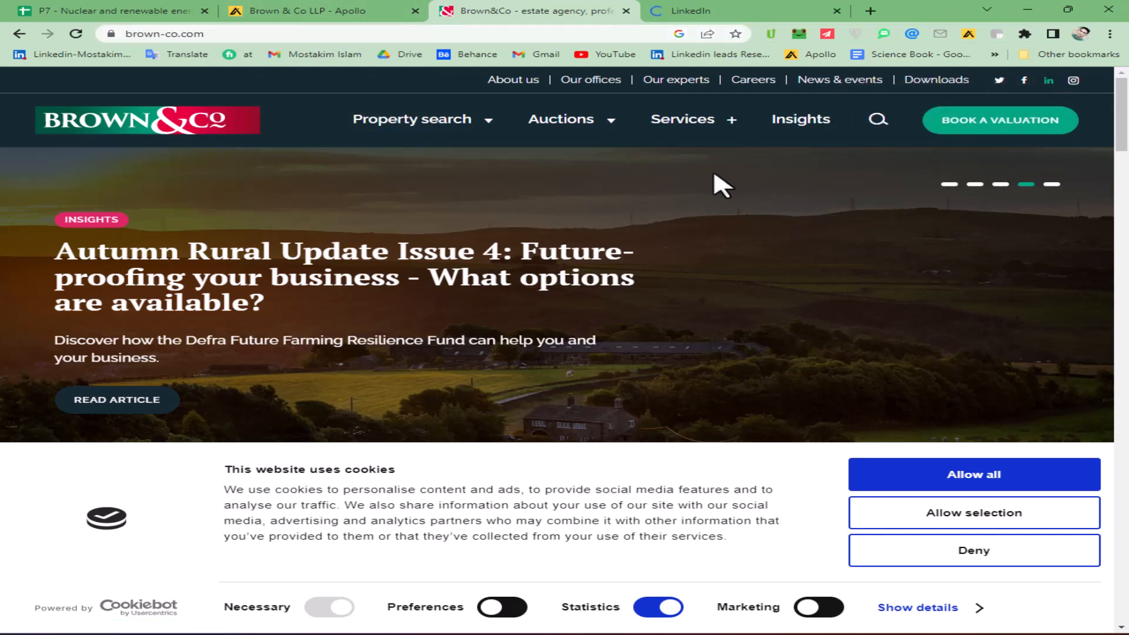
pyautogui.click(333, 11)
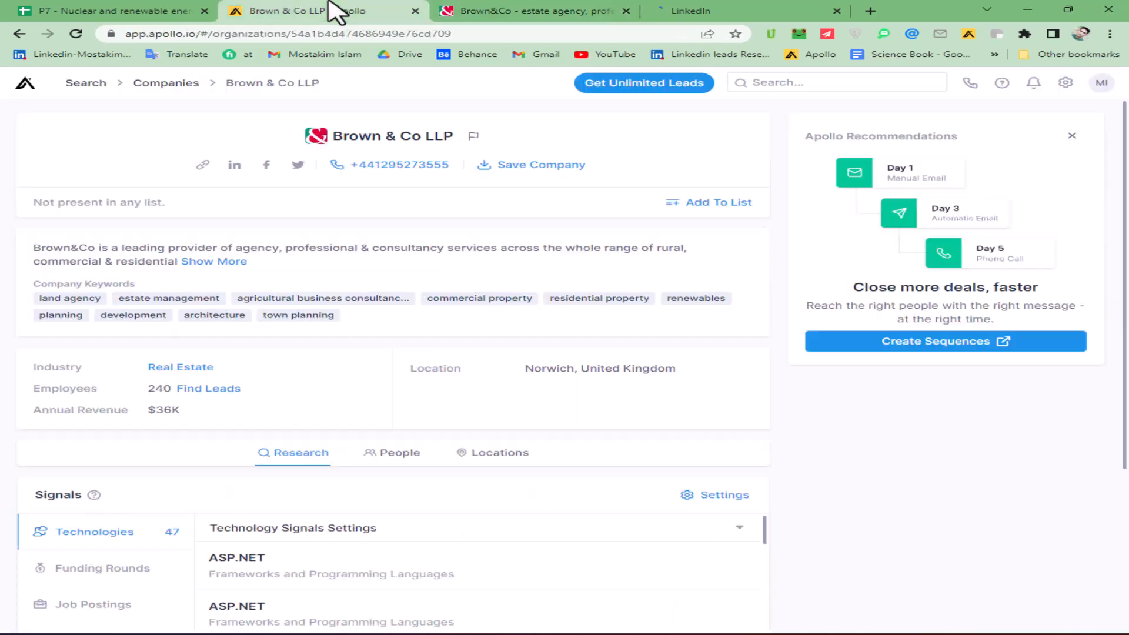
pyautogui.click(779, 83)
pyautogui.hotkey('ctrl', 'v')
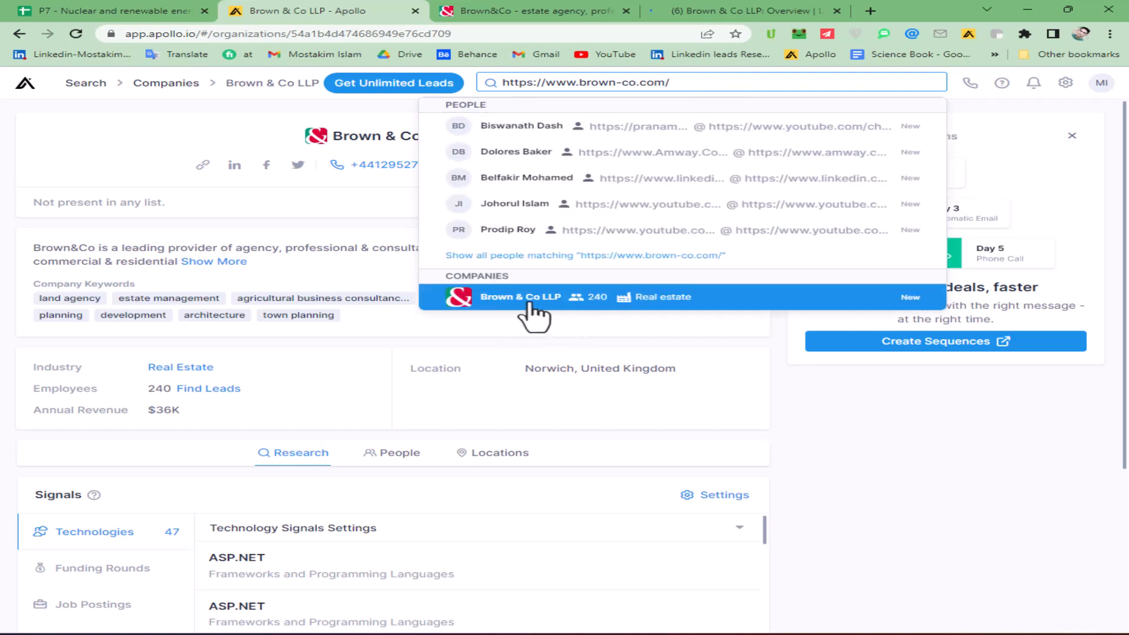
pyautogui.click(549, 299)
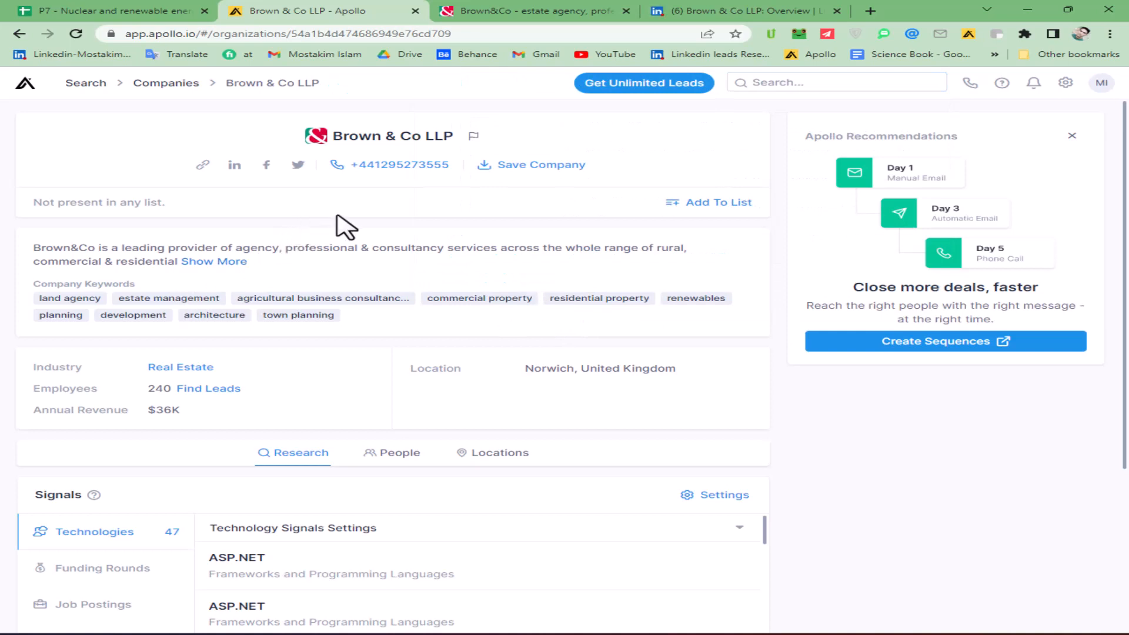
pyautogui.scroll(-1, 344, 227)
pyautogui.scroll(-3, 351, 238)
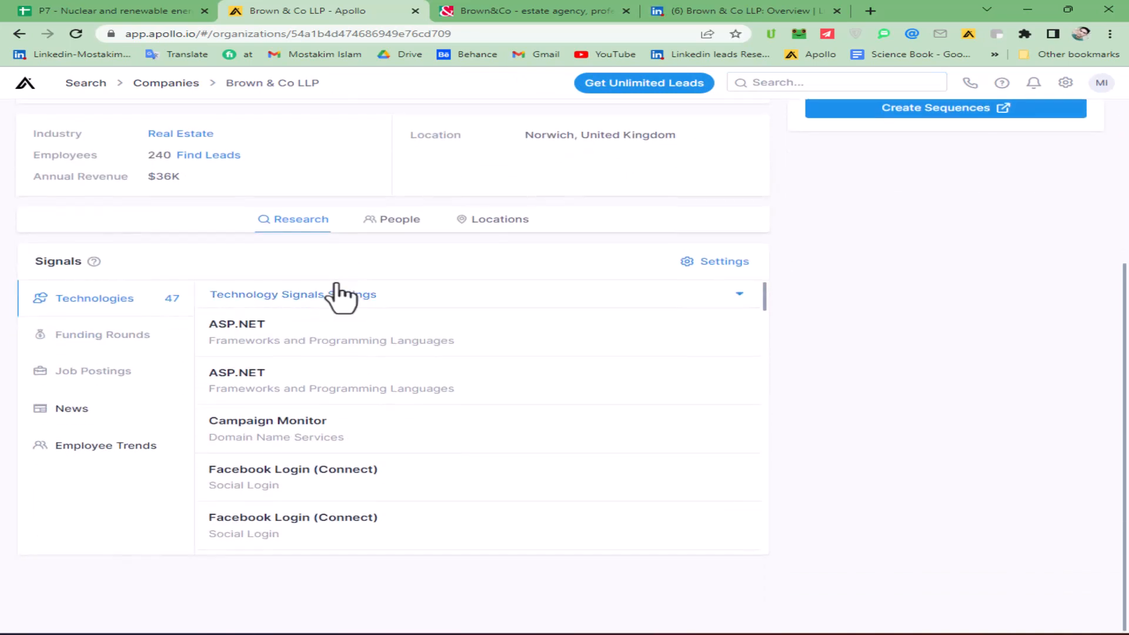
pyautogui.click(212, 158)
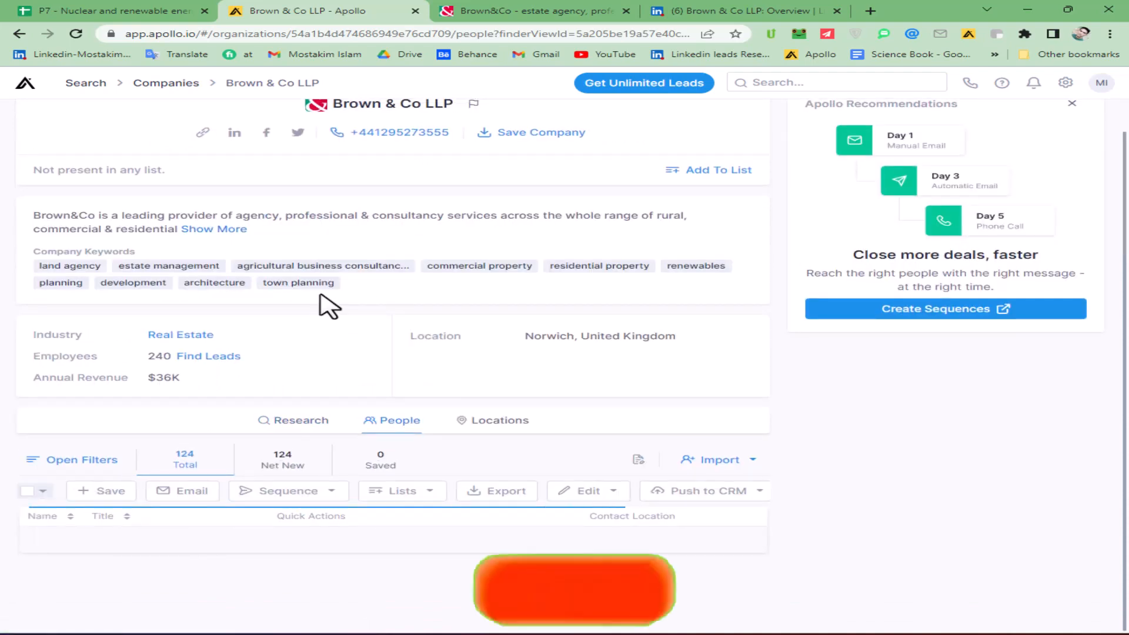
# - Copy the Brown&Co website URL into the Website address cell of the Brown&Co JHWalter row in the List sheet
pyautogui.click(512, 11)
pyautogui.click(280, 35)
pyautogui.hotkey('ctrl', 'c')
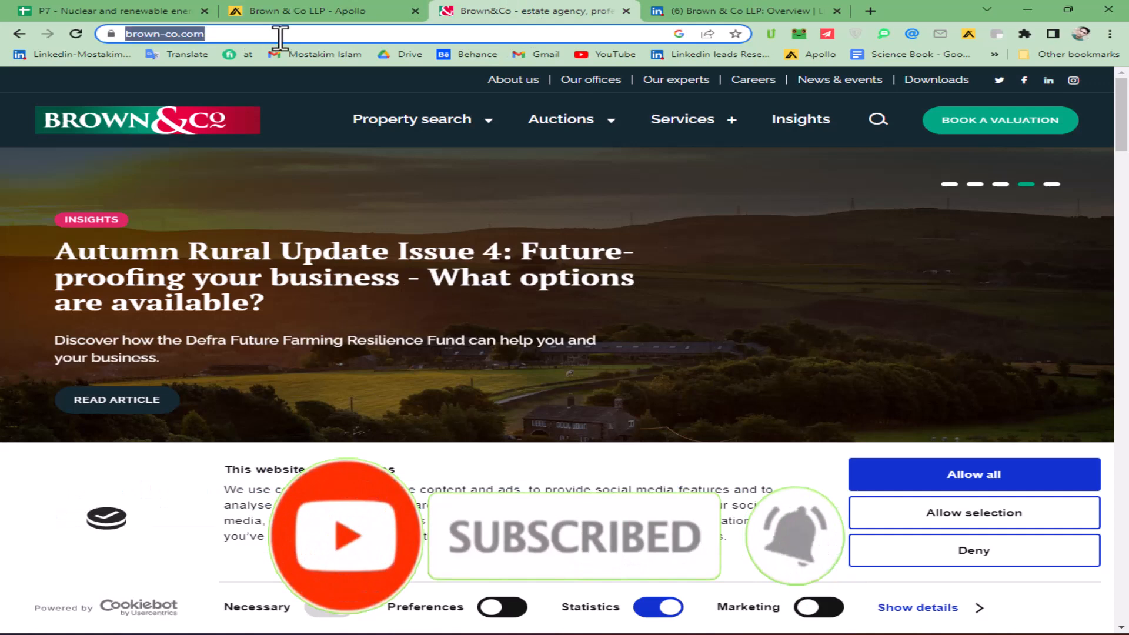
pyautogui.click(149, 13)
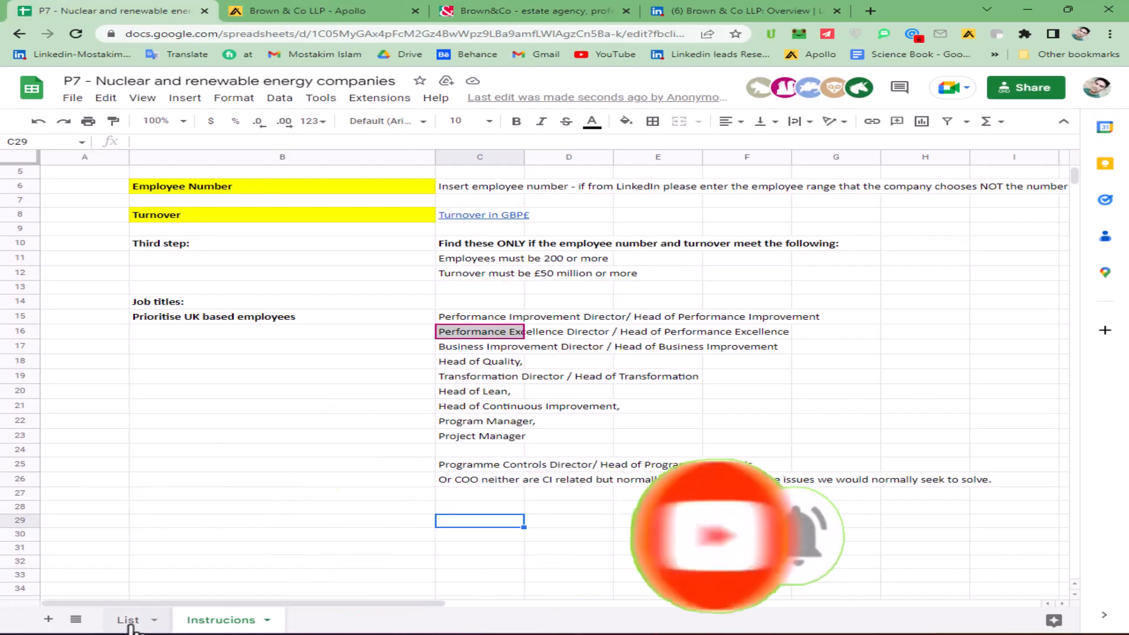
pyautogui.click(128, 621)
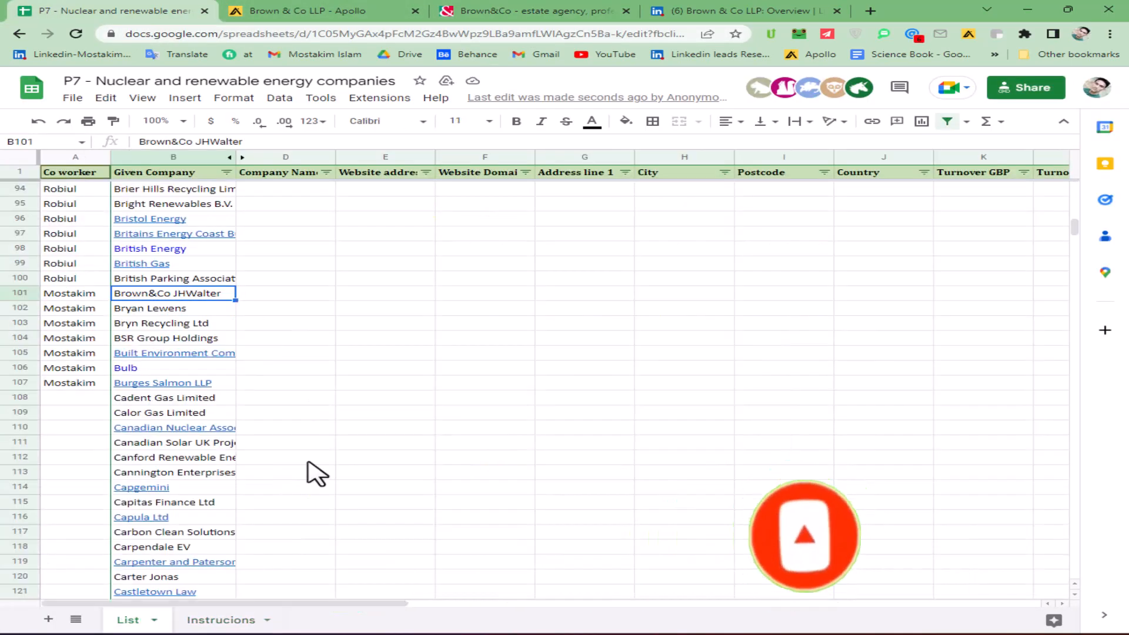
pyautogui.doubleClick(382, 297)
pyautogui.hotkey('ctrl', 'v')
# - Add spaces around the ampersand in the given company name in B101, making it Brown & Co JHWalter
pyautogui.click(298, 295)
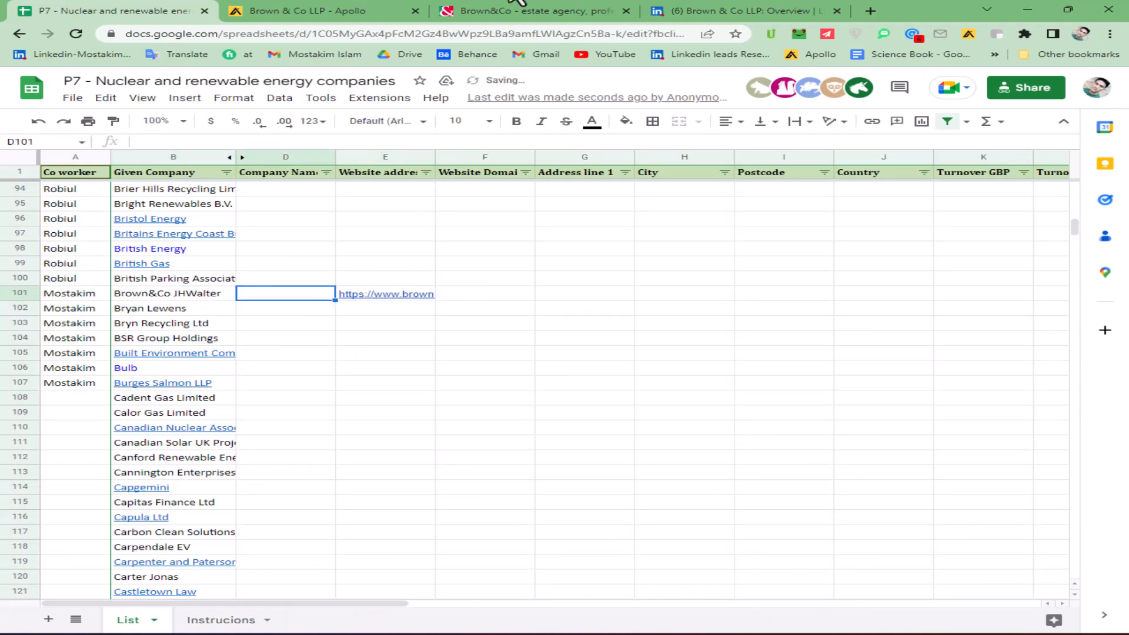
pyautogui.click(525, 12)
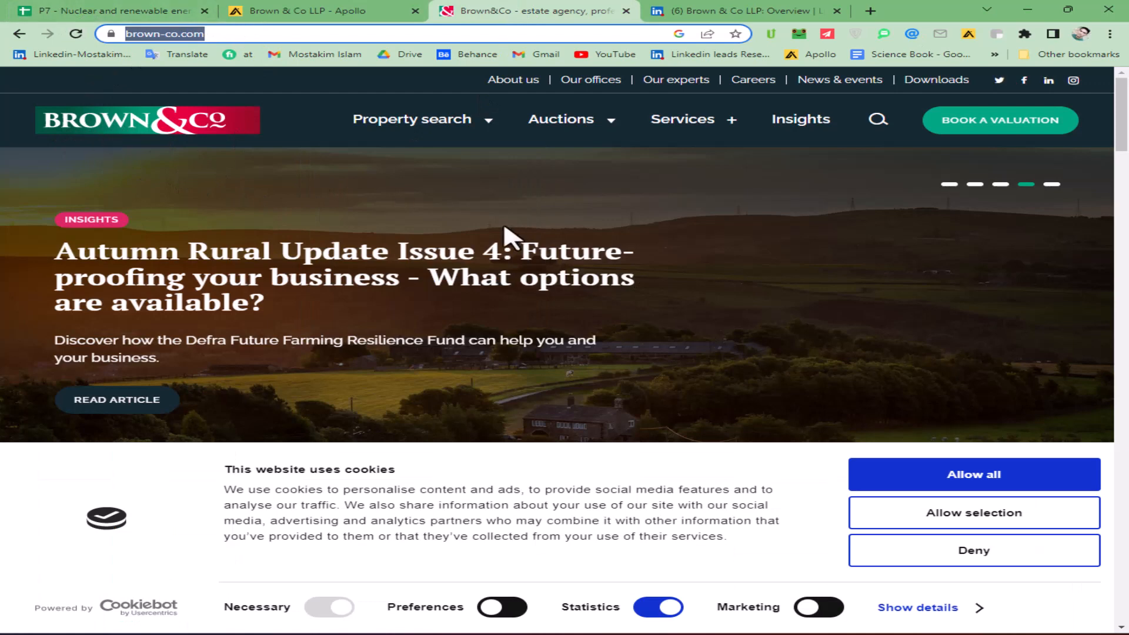
pyautogui.click(150, 13)
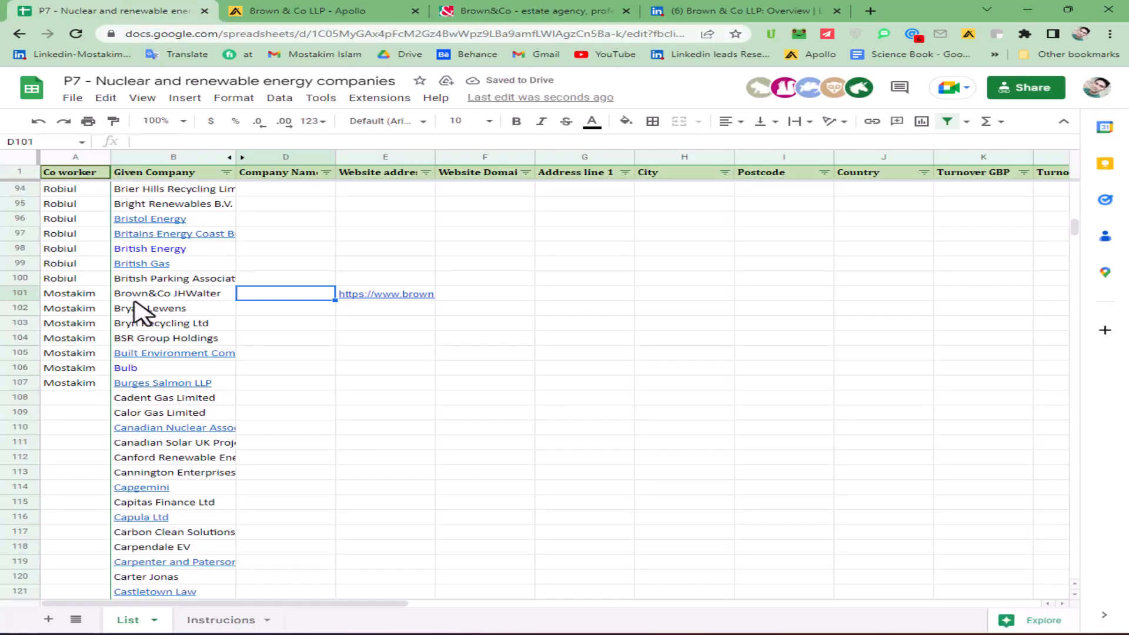
pyautogui.doubleClick(173, 294)
pyautogui.click(152, 295)
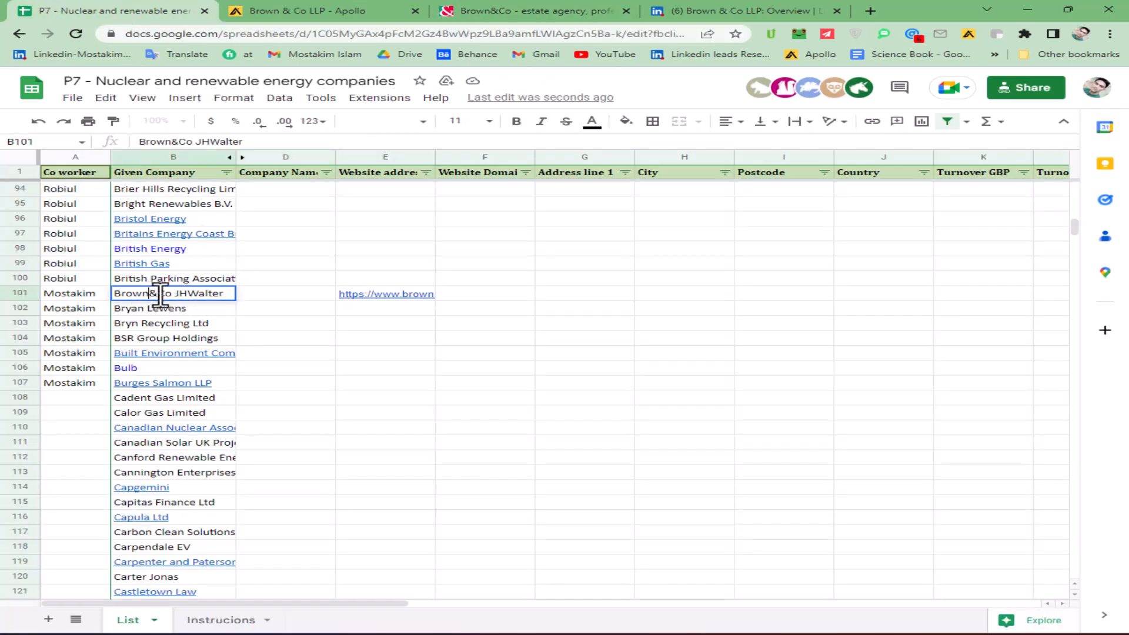
pyautogui.click(163, 296)
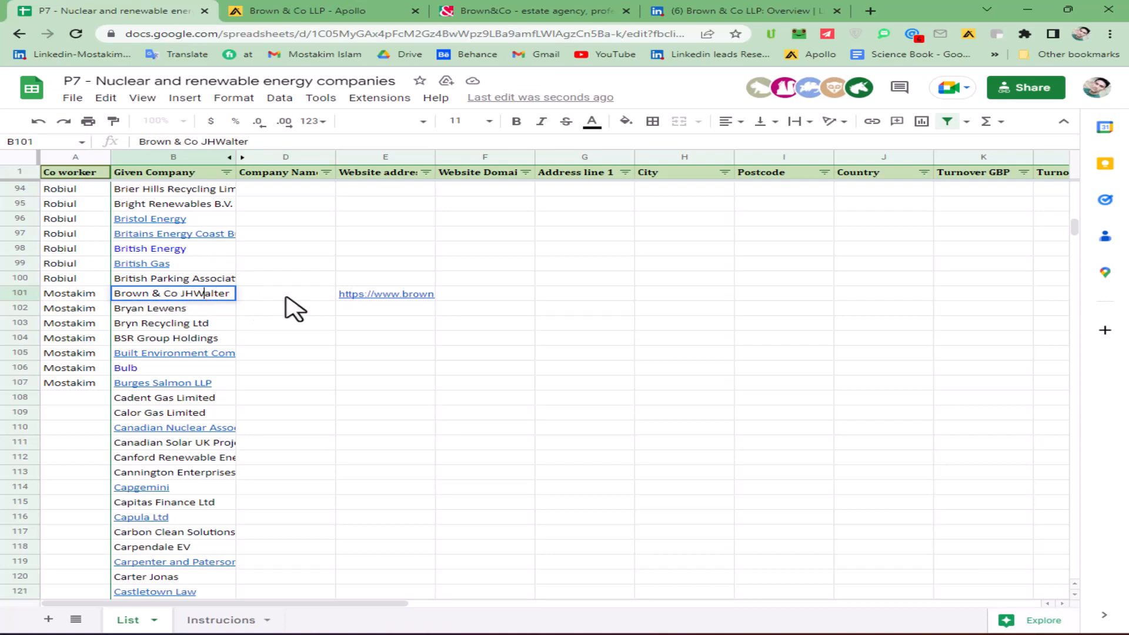
# - Copy only the Brown & Co part of the given company name into the Company Name cell of row 101
pyautogui.moveTo(180, 294); pyautogui.dragTo(333, 306)
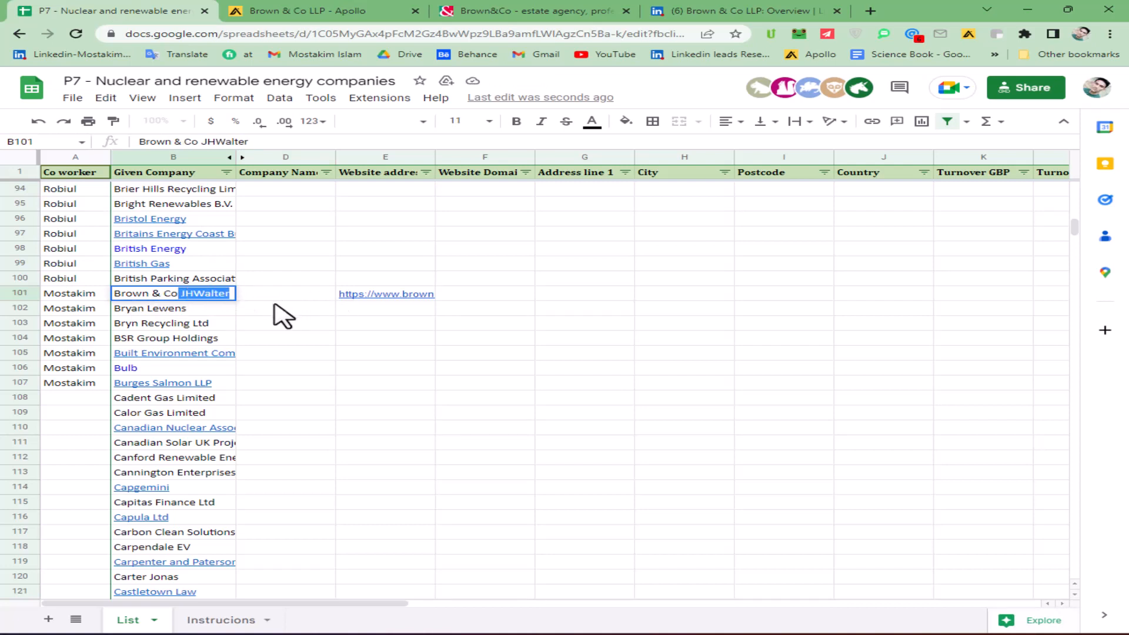
pyautogui.moveTo(178, 292); pyautogui.dragTo(142, 295)
pyautogui.hotkey('ctrl', 'z')
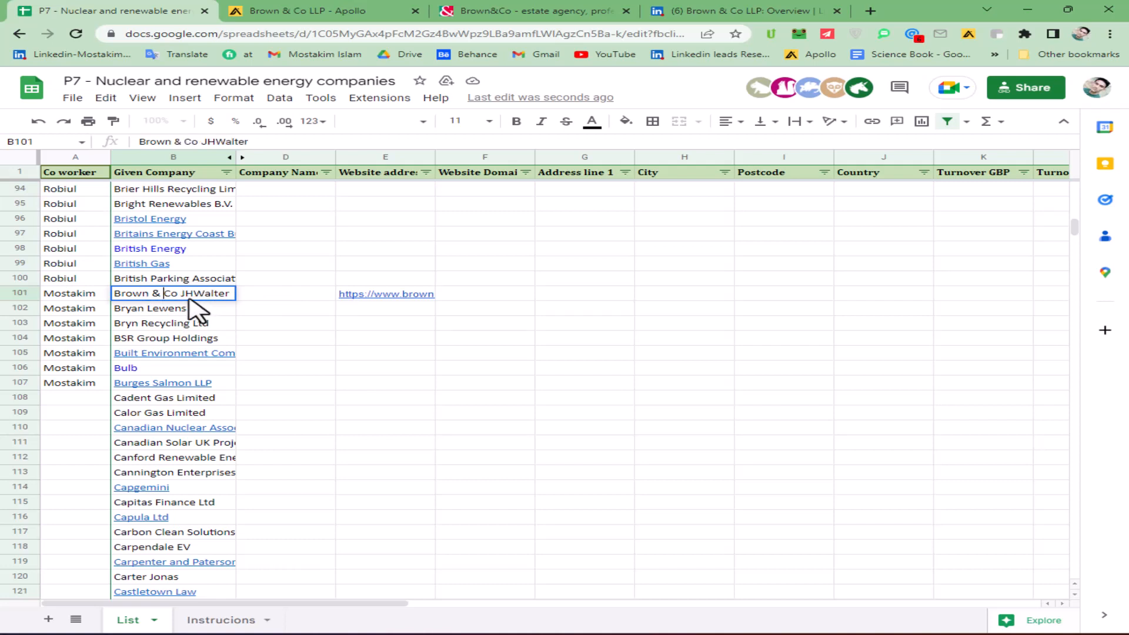
pyautogui.moveTo(178, 294); pyautogui.dragTo(112, 300)
pyautogui.hotkey('ctrl', 'c')
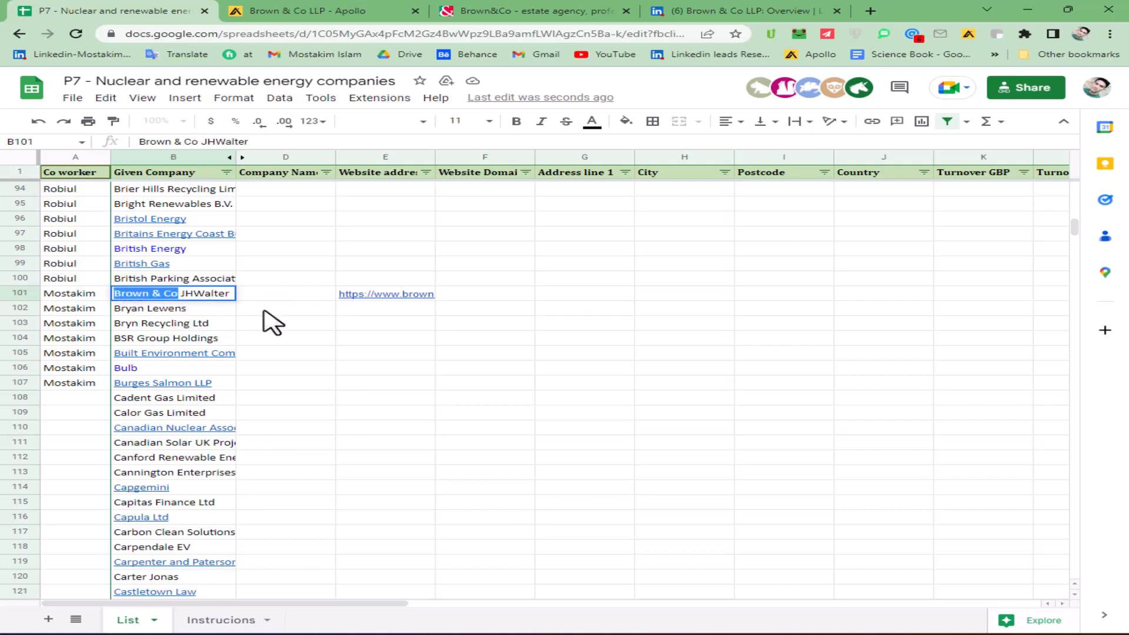
pyautogui.doubleClick(292, 294)
pyautogui.hotkey('ctrl', 'v')
pyautogui.press('Return')
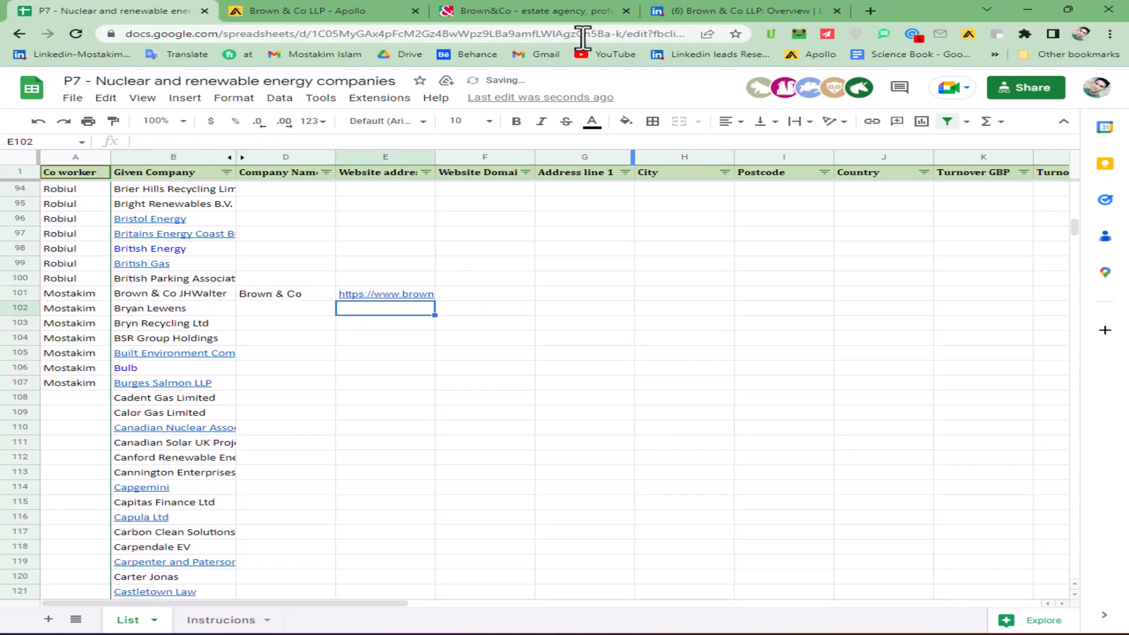
# - Copy the company's phone number from the Brown & Co LLP profile in Apollo and return to the spreadsheet
pyautogui.click(500, 12)
pyautogui.click(367, 12)
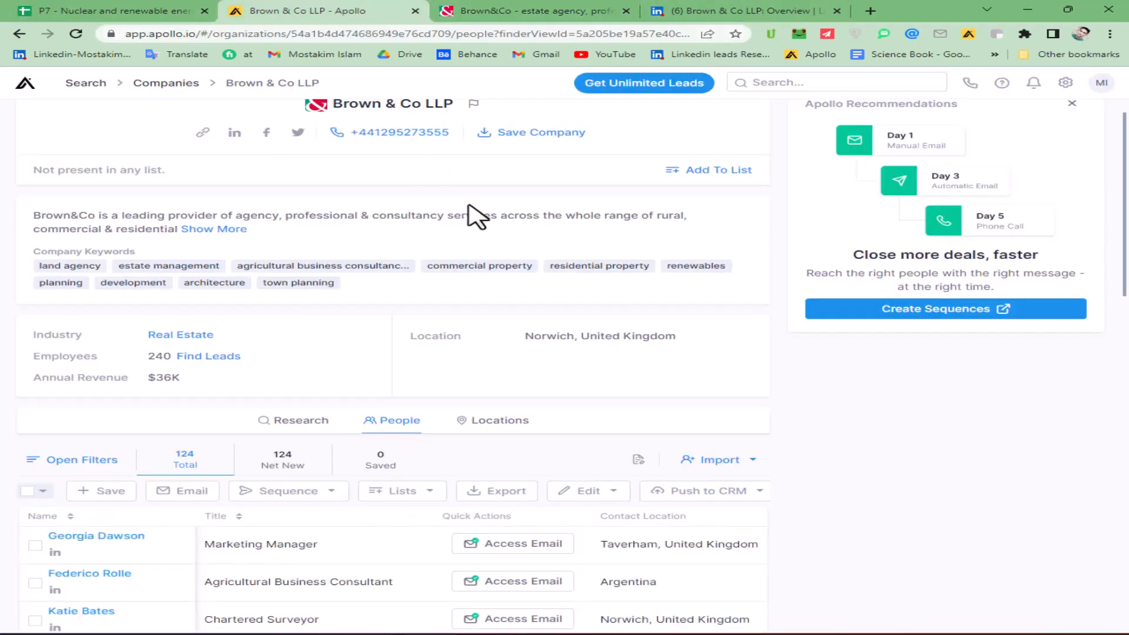
pyautogui.scroll(-1, 470, 198)
pyautogui.scroll(2, 470, 197)
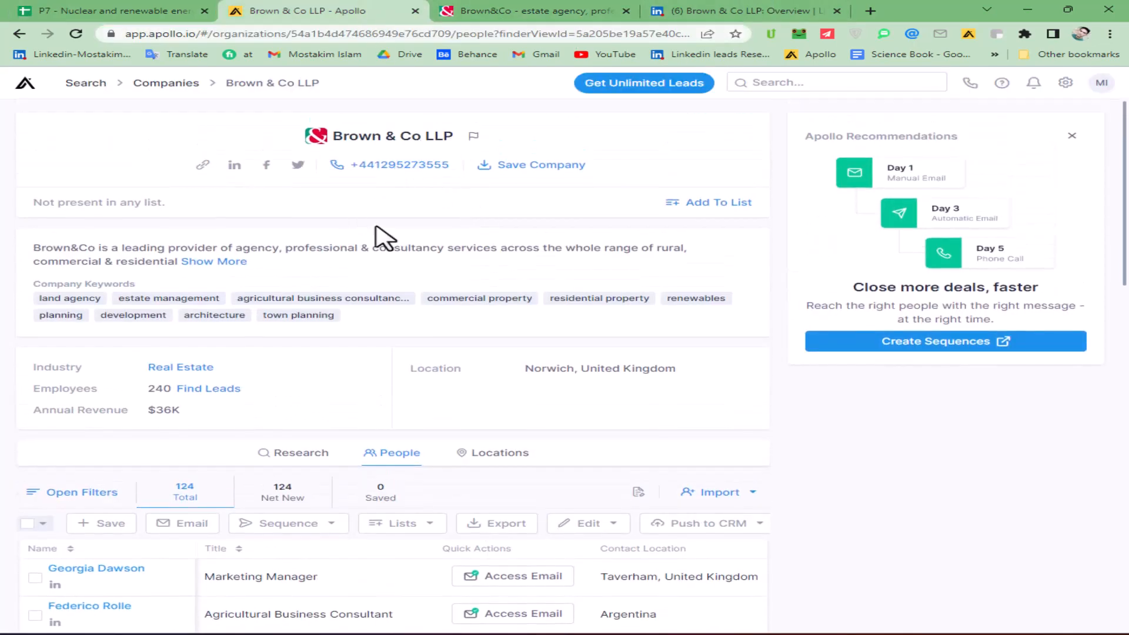
pyautogui.moveTo(389, 168)
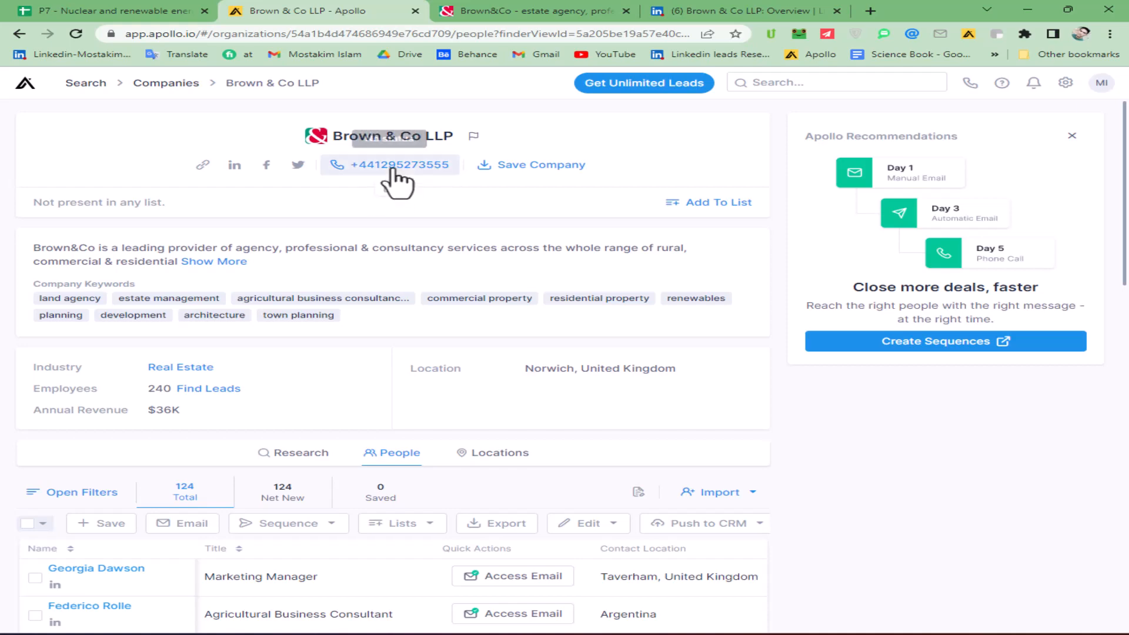
pyautogui.click(389, 188)
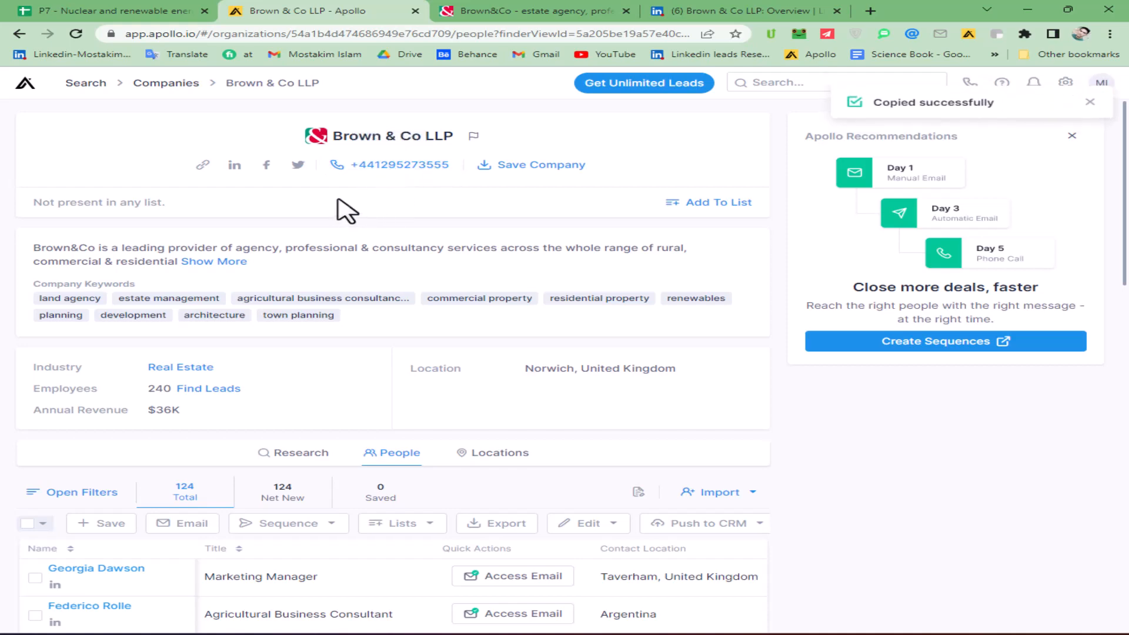
pyautogui.click(151, 10)
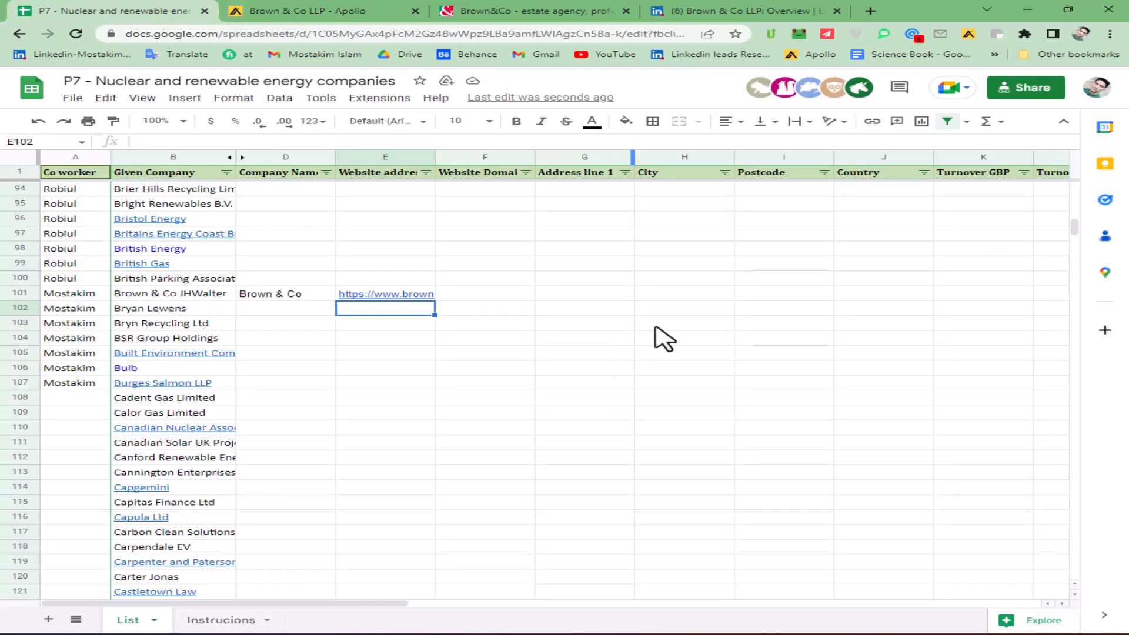
# - Copy the domain brown-co.com out of the website address in row 101 and enter it as the Website Domain
pyautogui.click(496, 14)
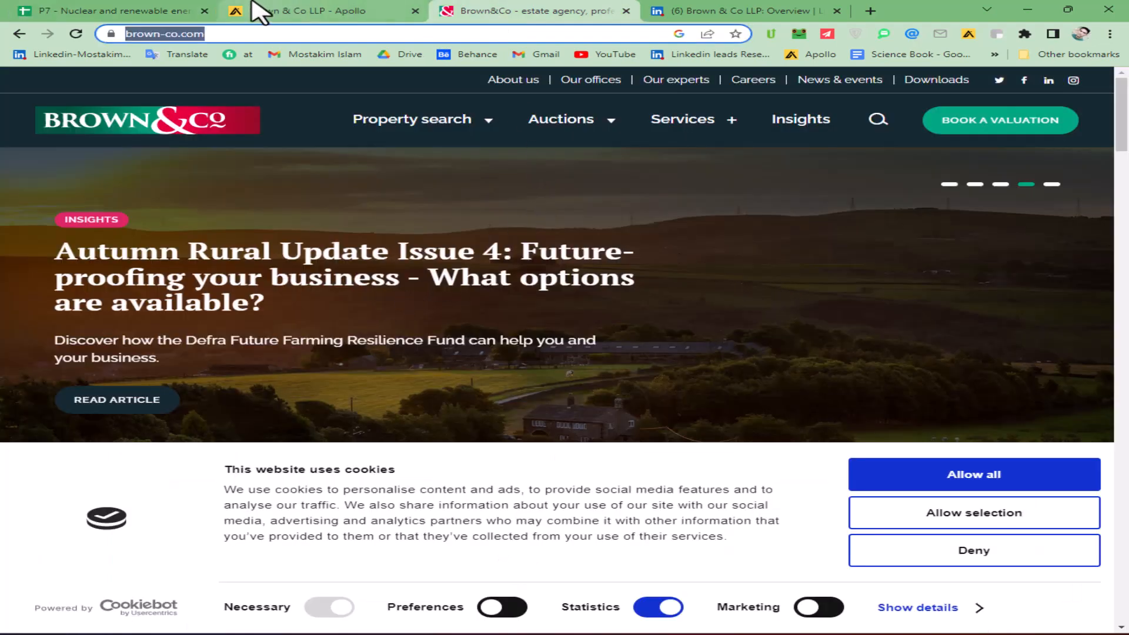
pyautogui.click(112, 12)
pyautogui.click(487, 297)
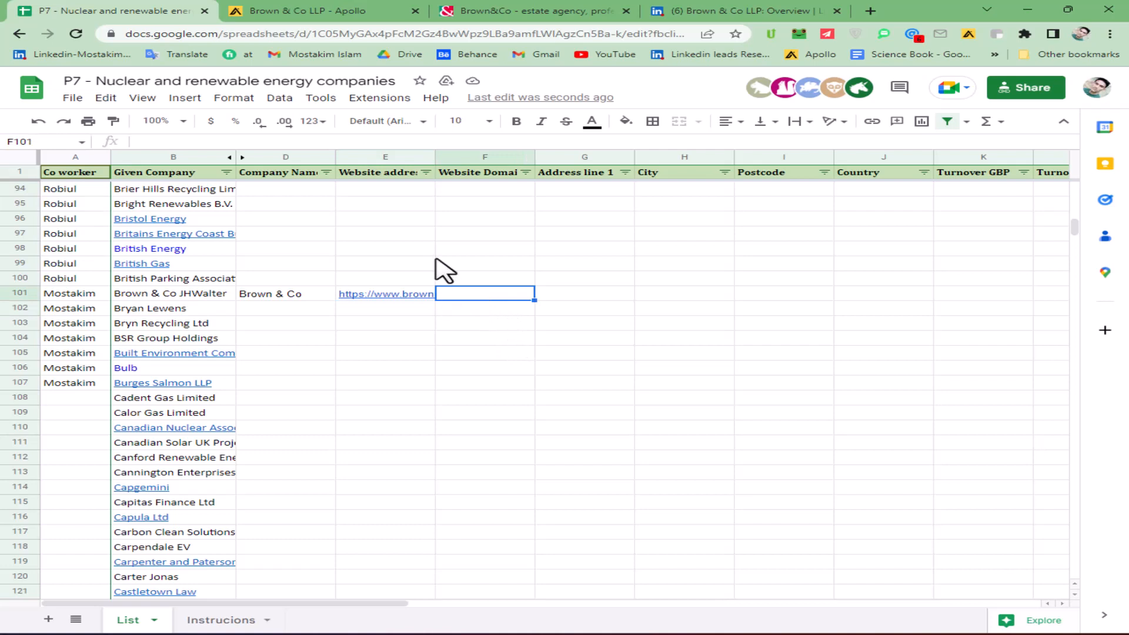
pyautogui.click(404, 294)
pyautogui.doubleClick(417, 294)
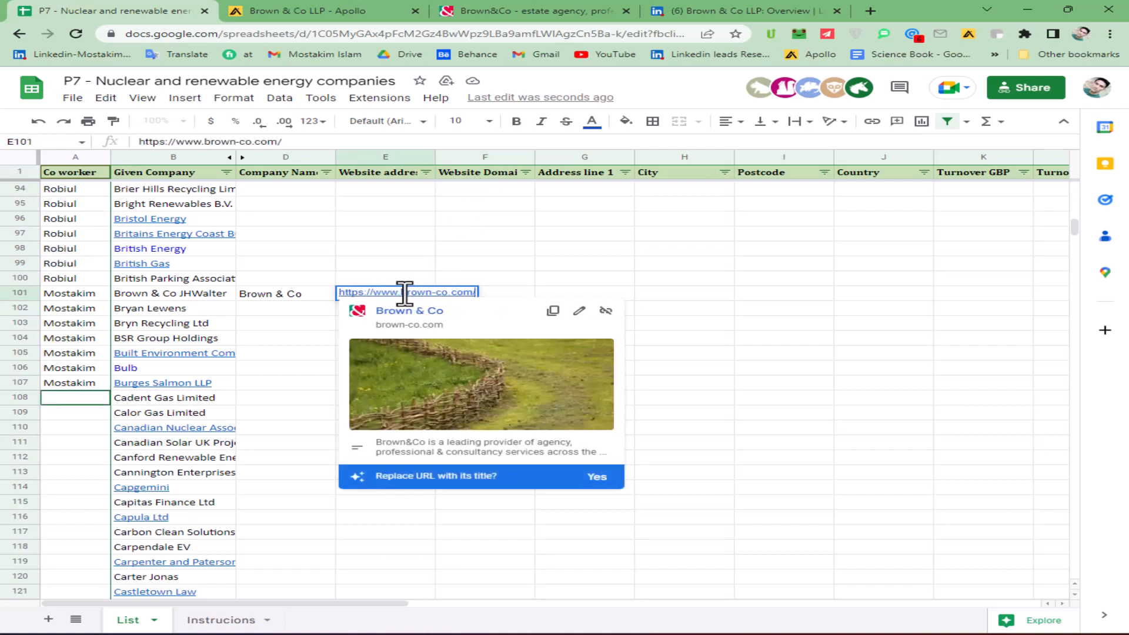
pyautogui.moveTo(405, 292); pyautogui.dragTo(471, 294)
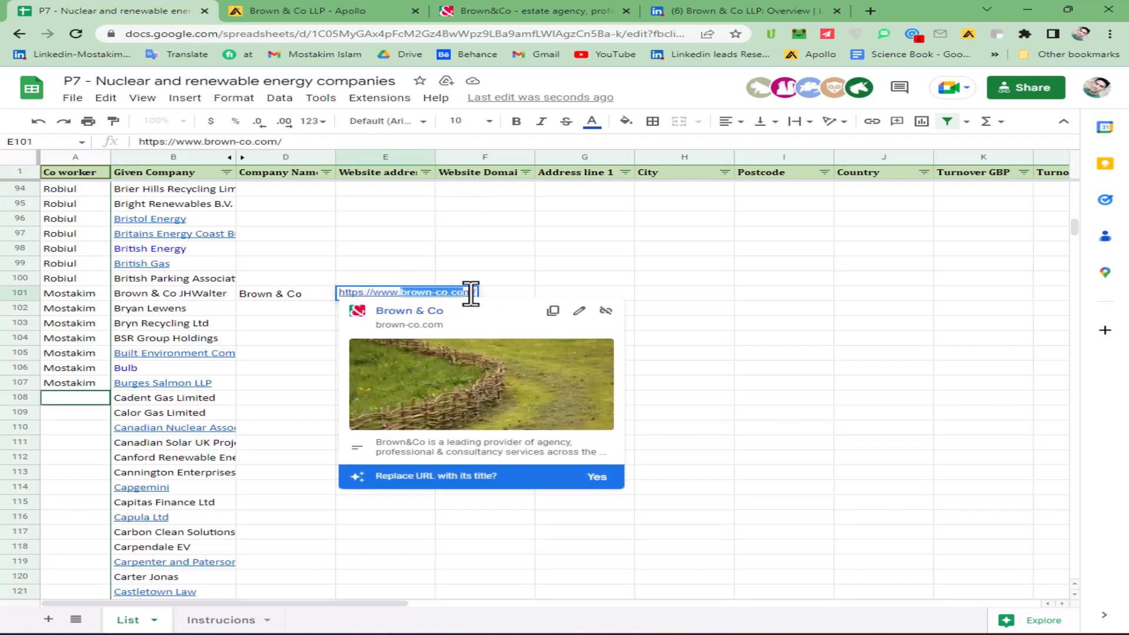
pyautogui.hotkey('ctrl', 'c')
pyautogui.click(504, 294)
pyautogui.hotkey('ctrl', 'v')
pyautogui.press('Tab')
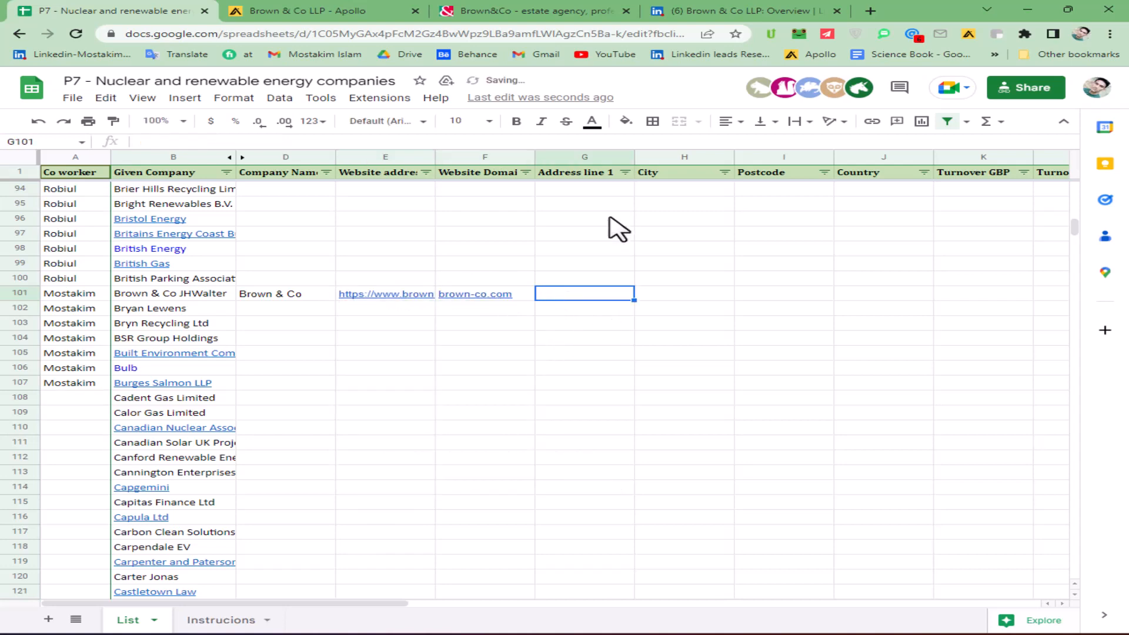
# - Switch to the Brown&Co website and accept all cookies
pyautogui.click(494, 12)
pyautogui.scroll(-5, 705, 342)
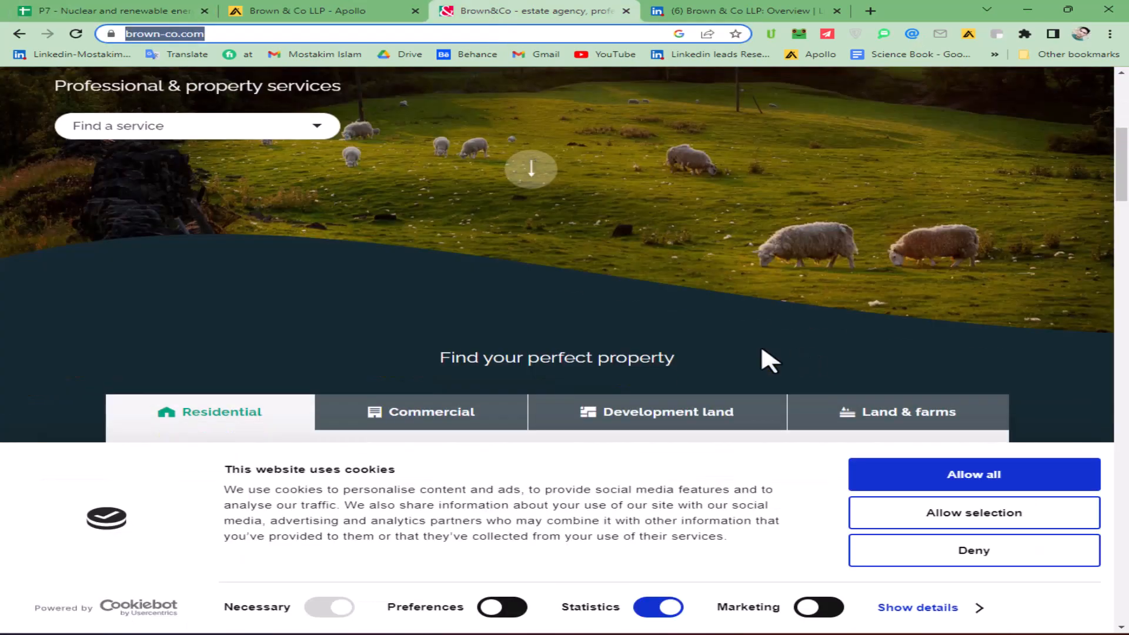
pyautogui.scroll(-7, 748, 377)
pyautogui.click(1015, 477)
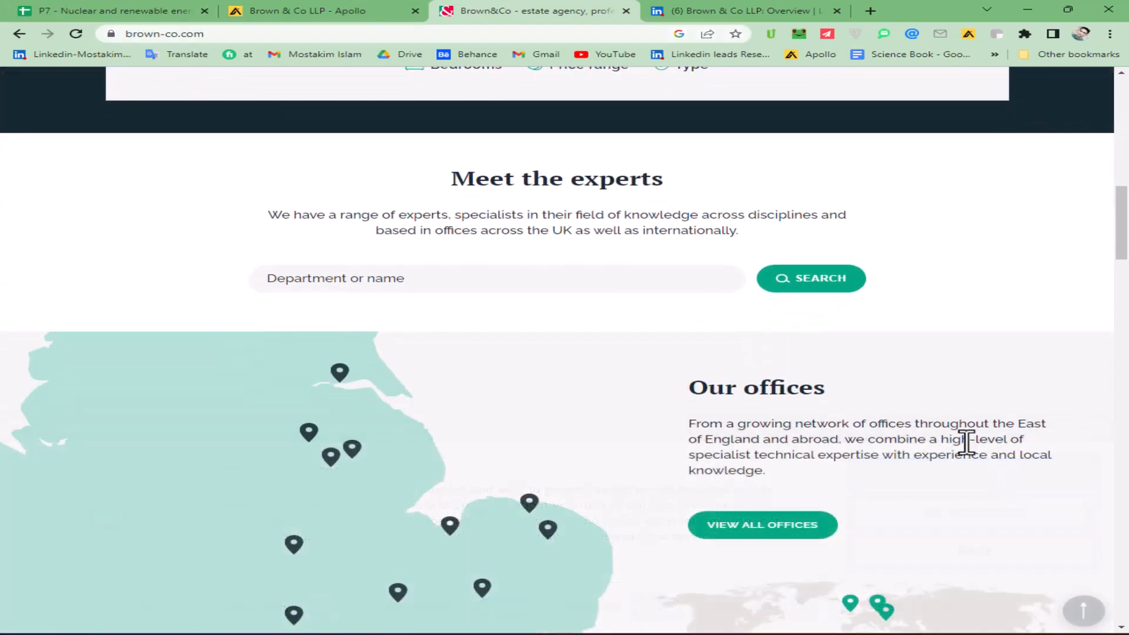
# - Check the Brown&Co homepage and footer for the company's address details, and open its Facebook page from the footer
pyautogui.scroll(-20, 967, 443)
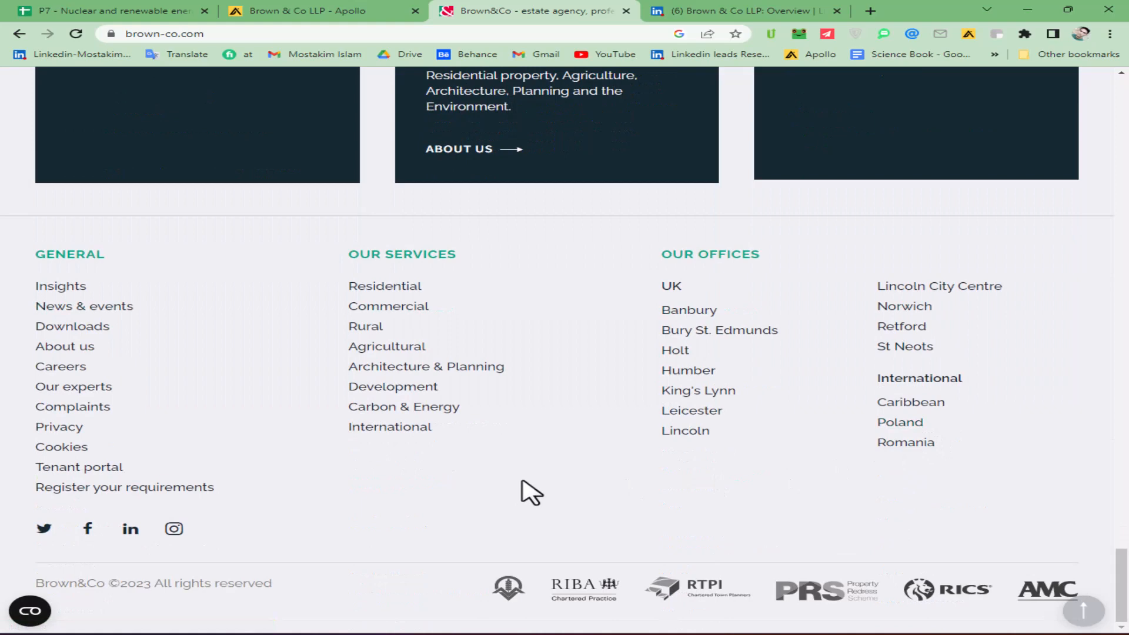
pyautogui.scroll(4, 547, 471)
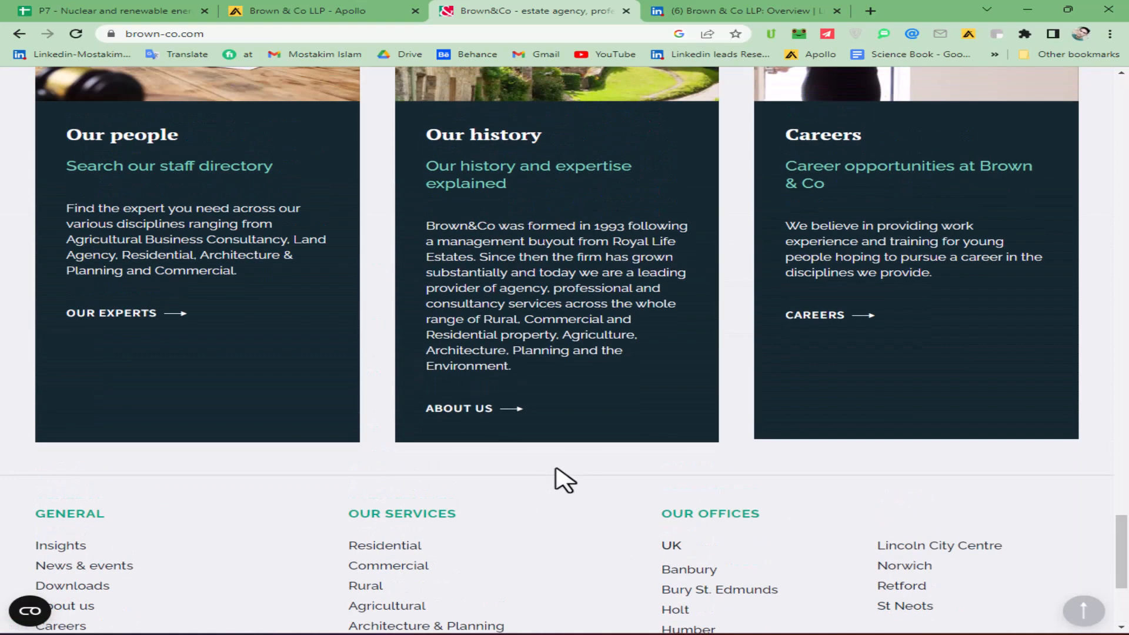
pyautogui.scroll(-4, 567, 471)
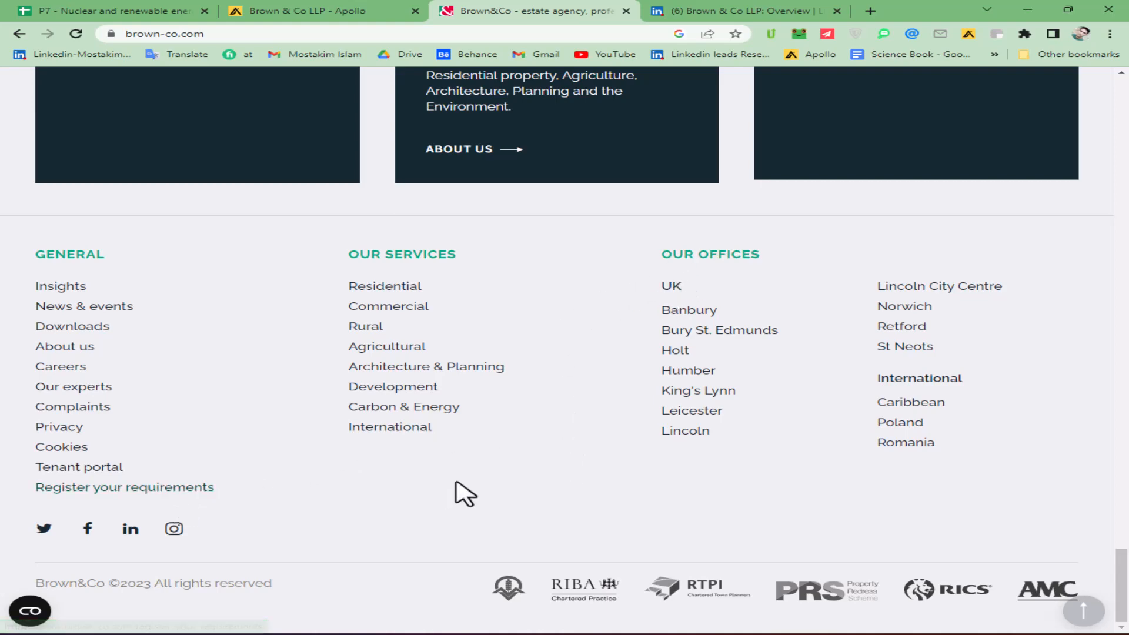
pyautogui.scroll(4, 538, 469)
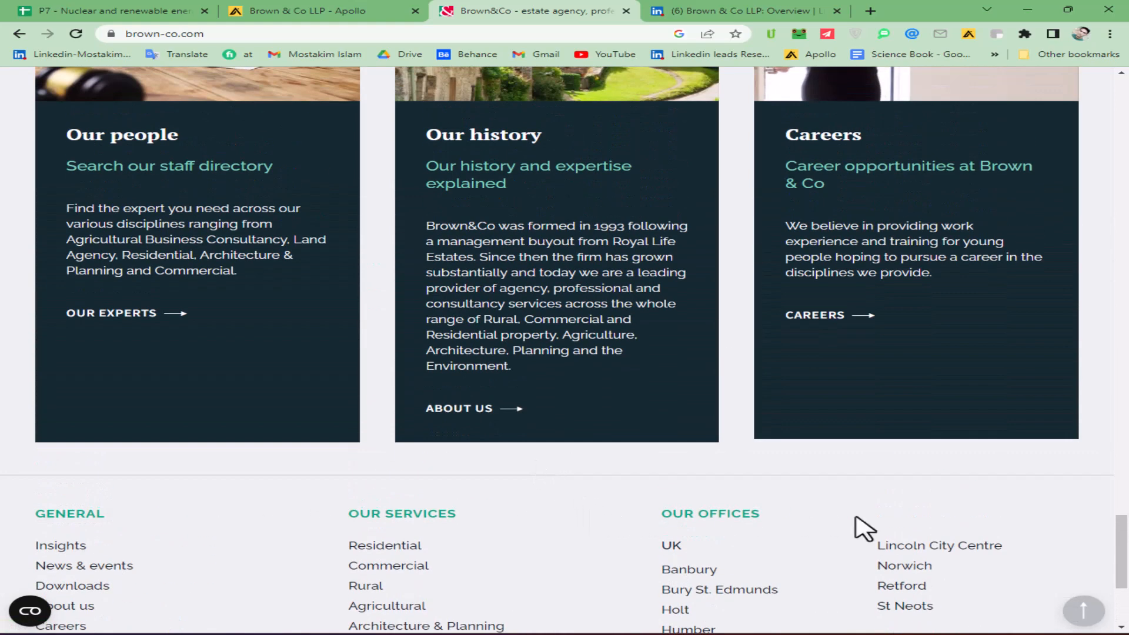
pyautogui.scroll(-2, 847, 528)
pyautogui.scroll(-3, 836, 518)
pyautogui.moveTo(1127, 595); pyautogui.dragTo(1127, 63)
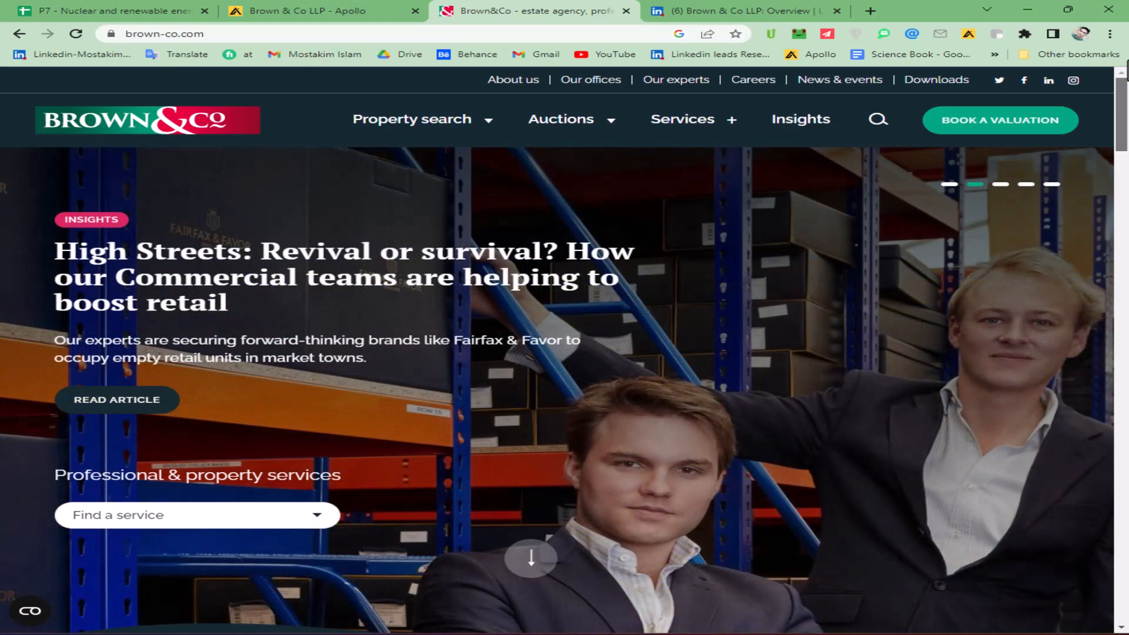
pyautogui.moveTo(1127, 62); pyautogui.dragTo(1126, 615)
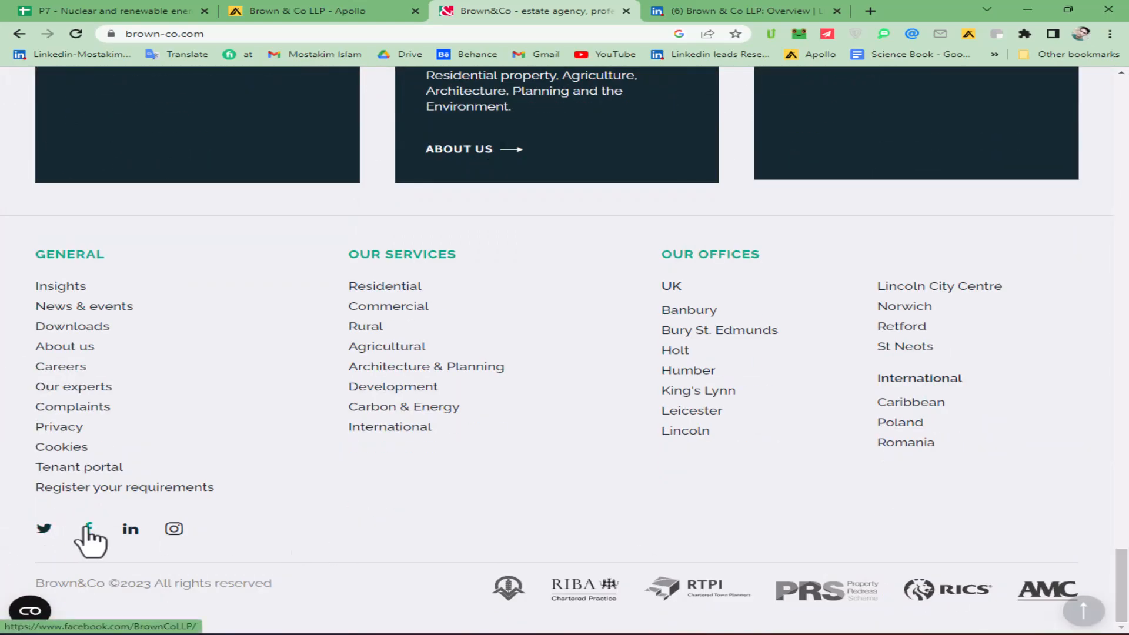
pyautogui.click(89, 528)
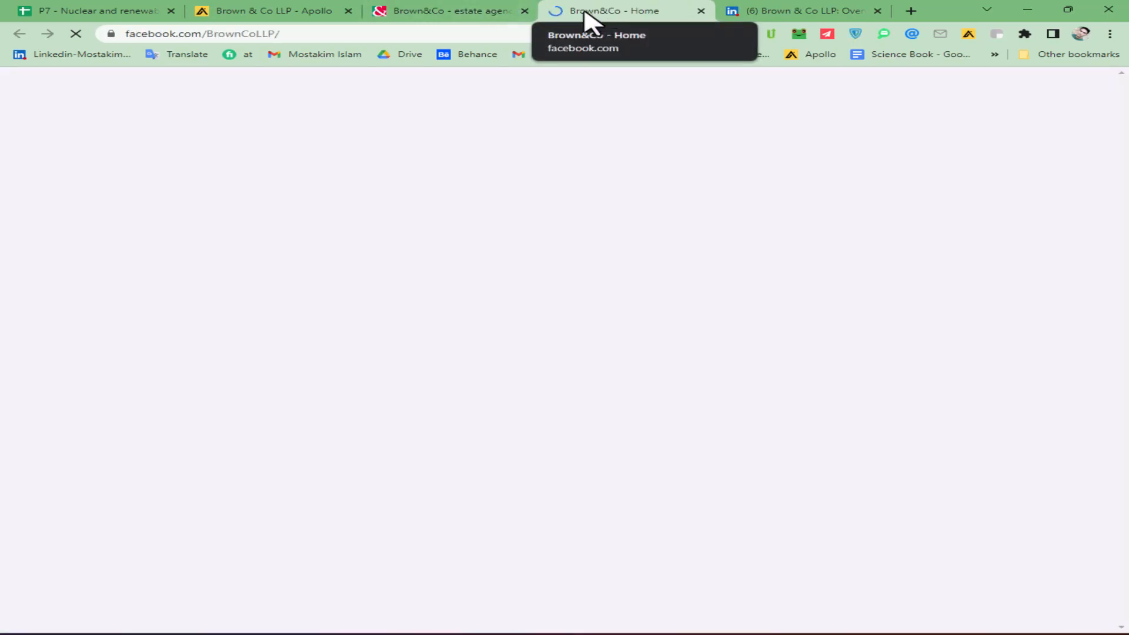
# - Check the About us page on the Brown&Co website and the company's Facebook page for its registered office address
pyautogui.click(453, 12)
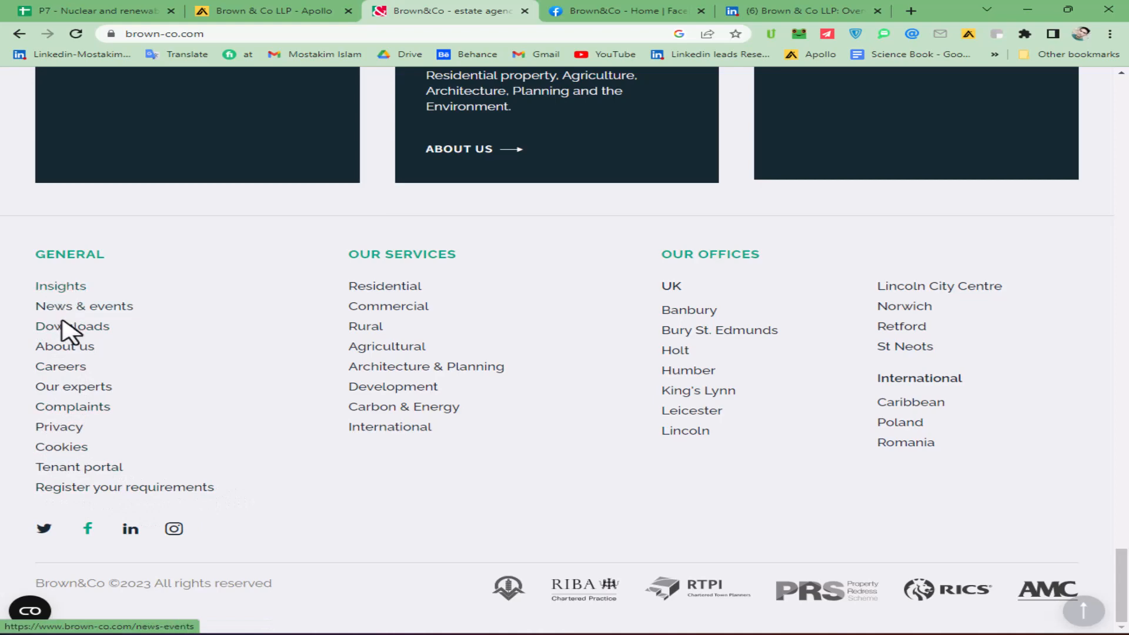
pyautogui.click(59, 347)
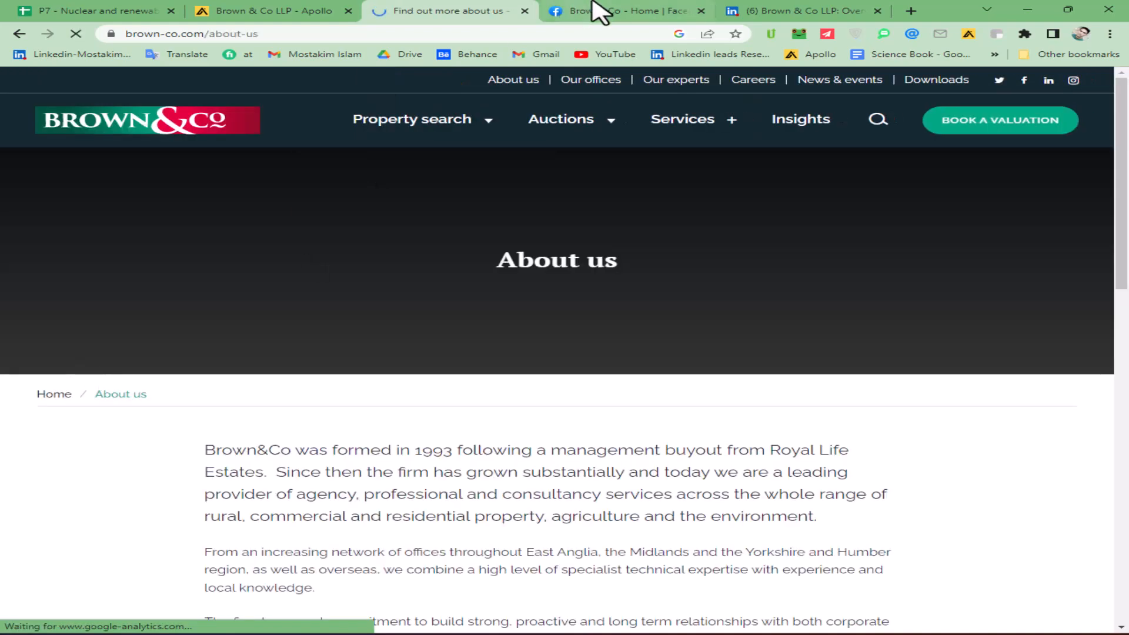
pyautogui.click(597, 11)
pyautogui.scroll(-4, 176, 408)
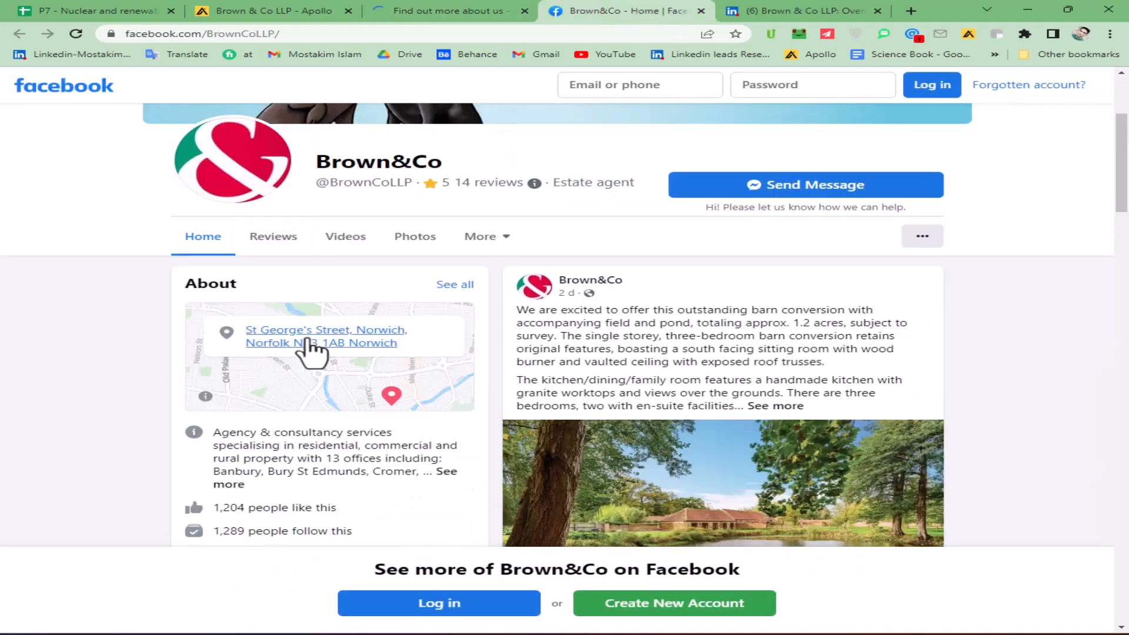
pyautogui.click(482, 17)
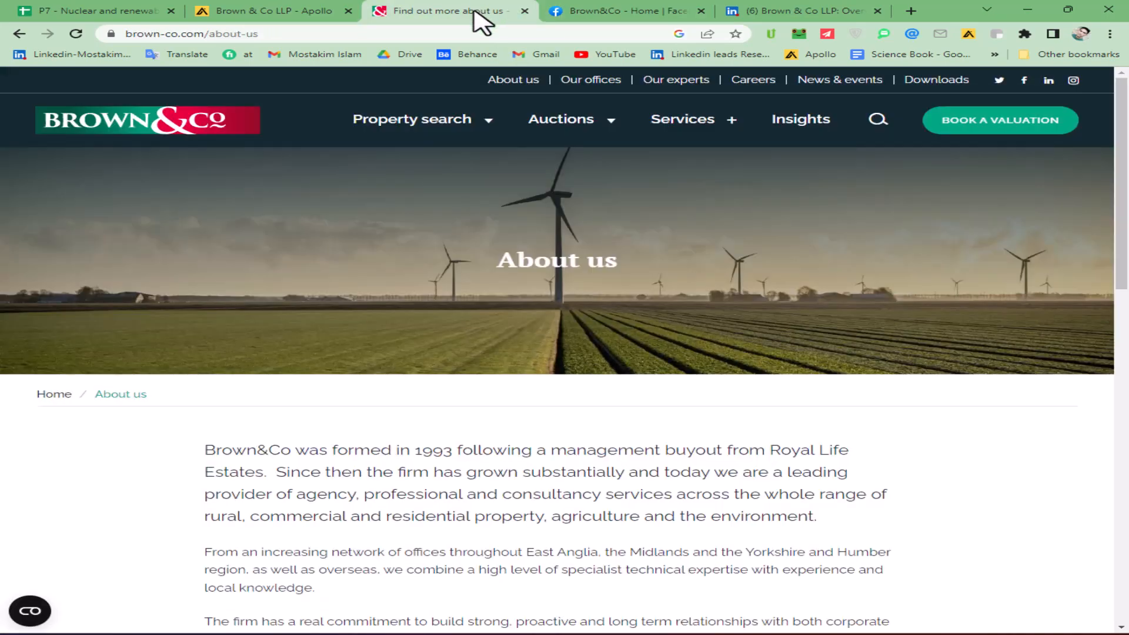
pyautogui.scroll(-15, 669, 402)
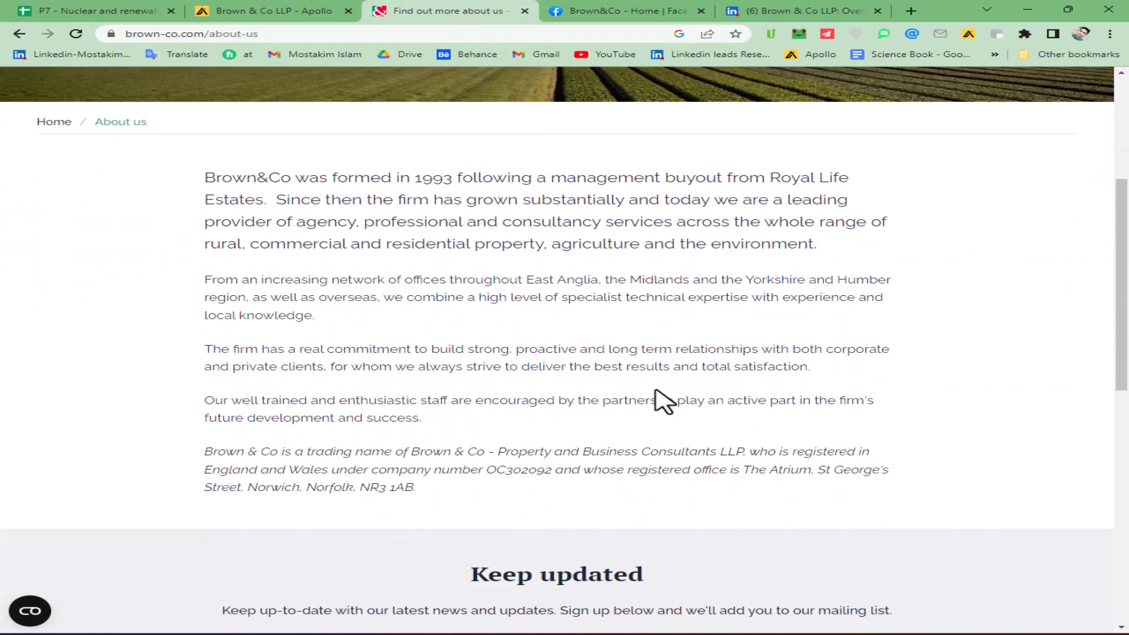
pyautogui.scroll(5, 591, 434)
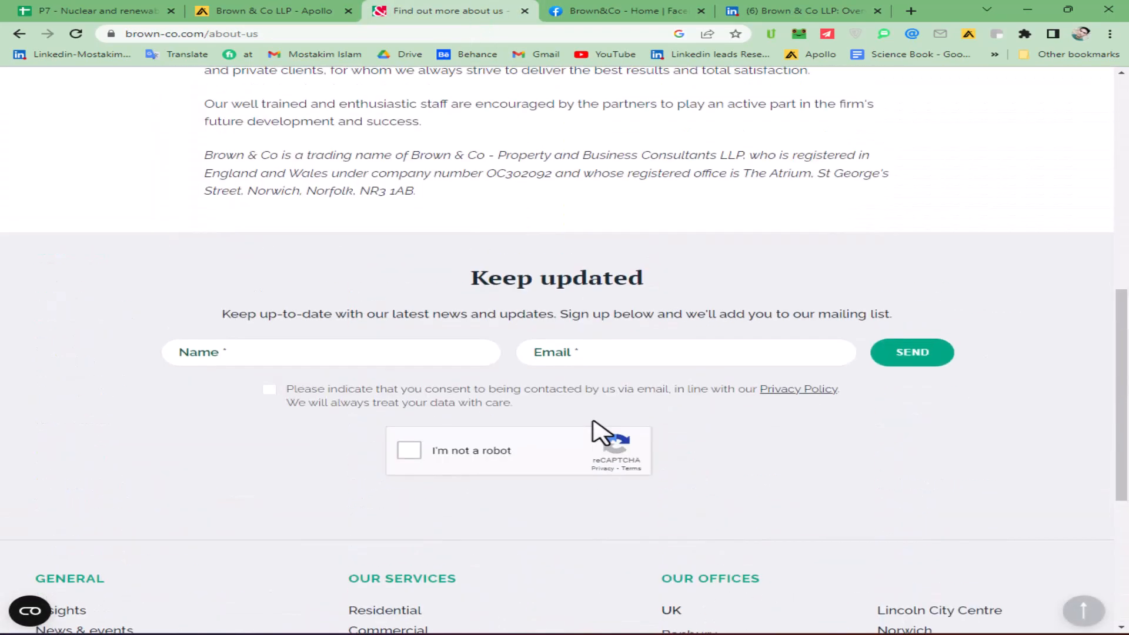
pyautogui.scroll(-5, 524, 398)
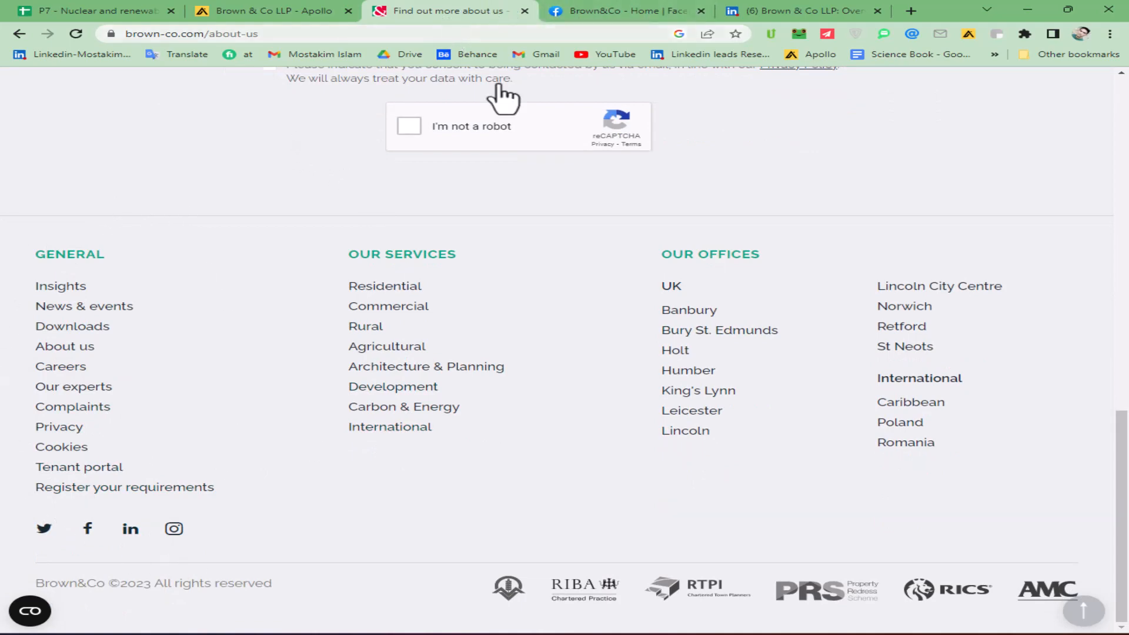
# - Copy the given company name Brown & Co JHWalter from row 101 of the spreadsheet and search Google for it
pyautogui.click(131, 12)
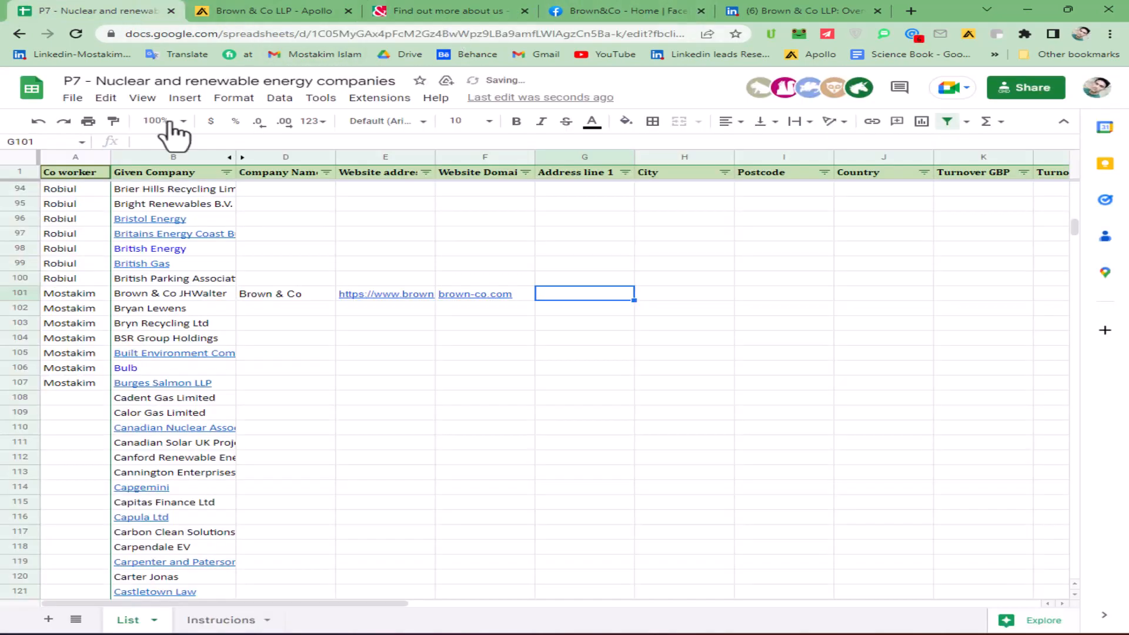
pyautogui.click(229, 297)
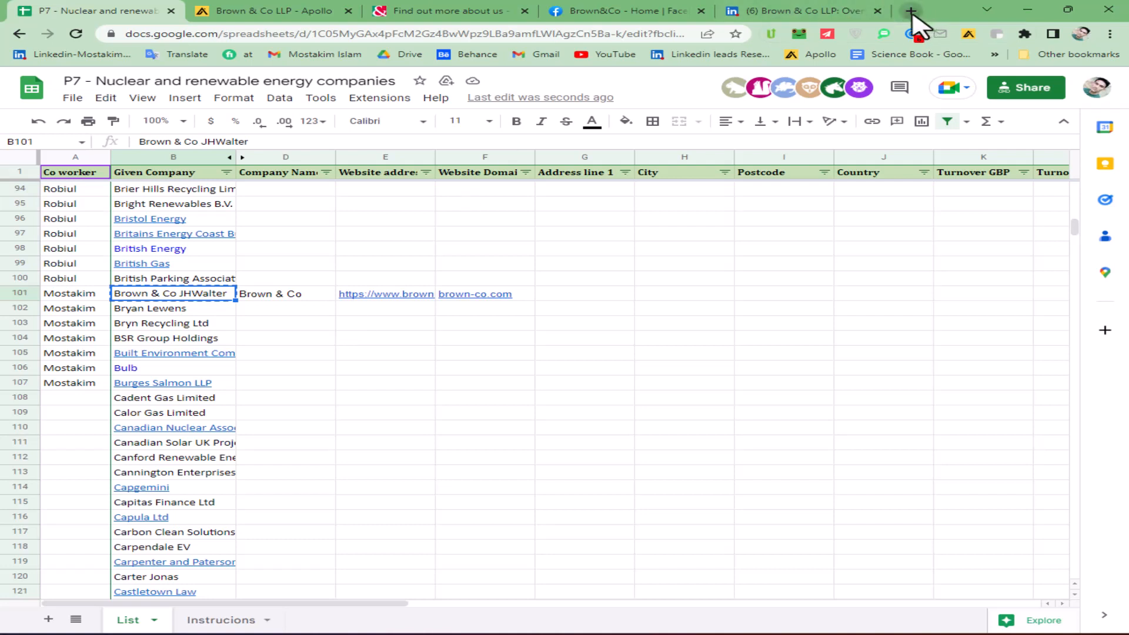
pyautogui.click(911, 11)
pyautogui.write('Brown & Co JHWalter')
pyautogui.click(423, 57)
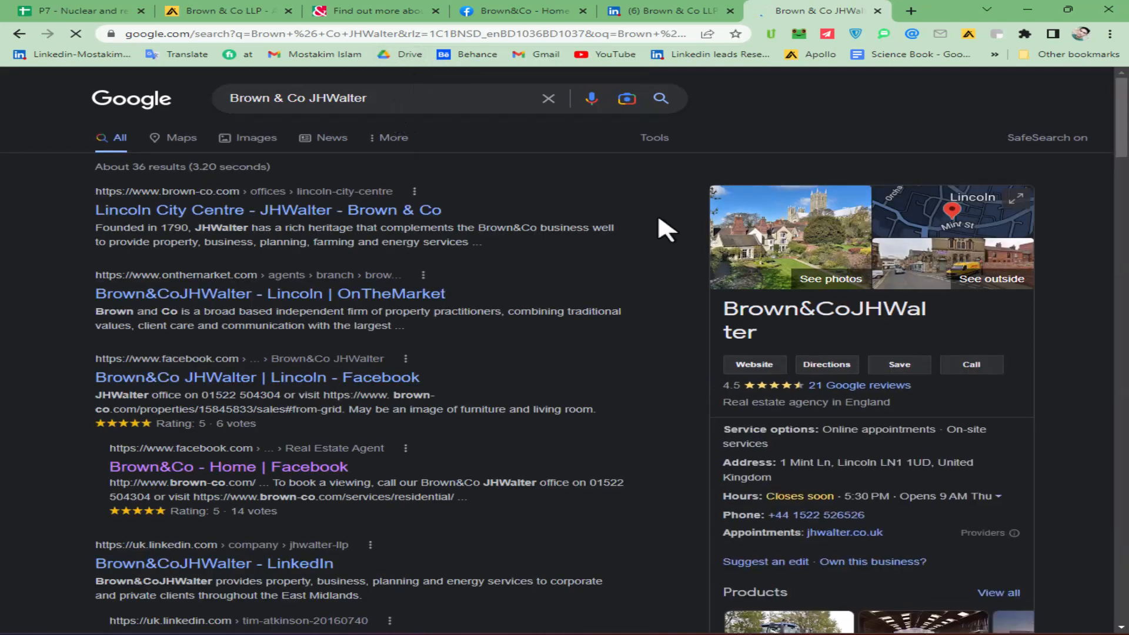
# - Check the address of Brown&CoJHWalter in the Google business listing
pyautogui.scroll(-2, 873, 457)
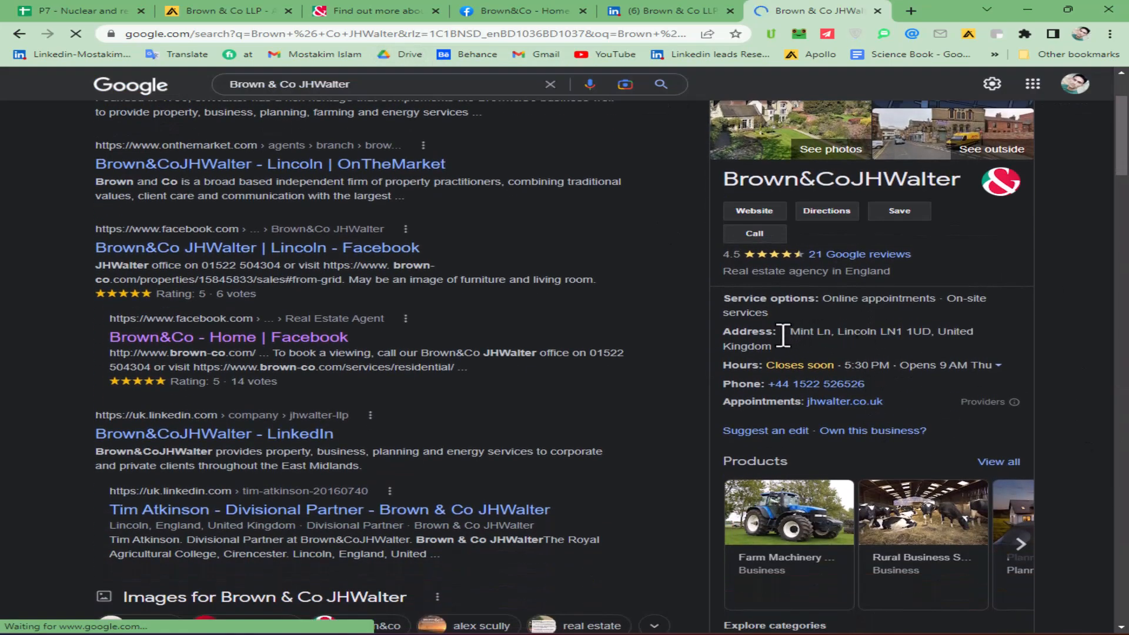
pyautogui.moveTo(782, 332); pyautogui.dragTo(796, 346)
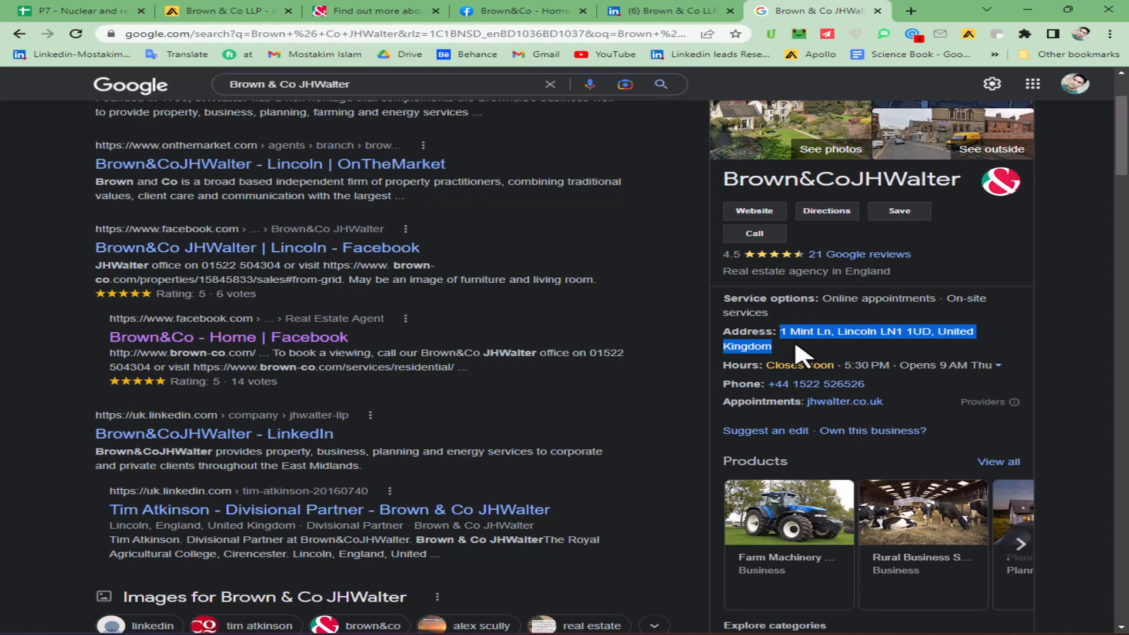
pyautogui.click(803, 356)
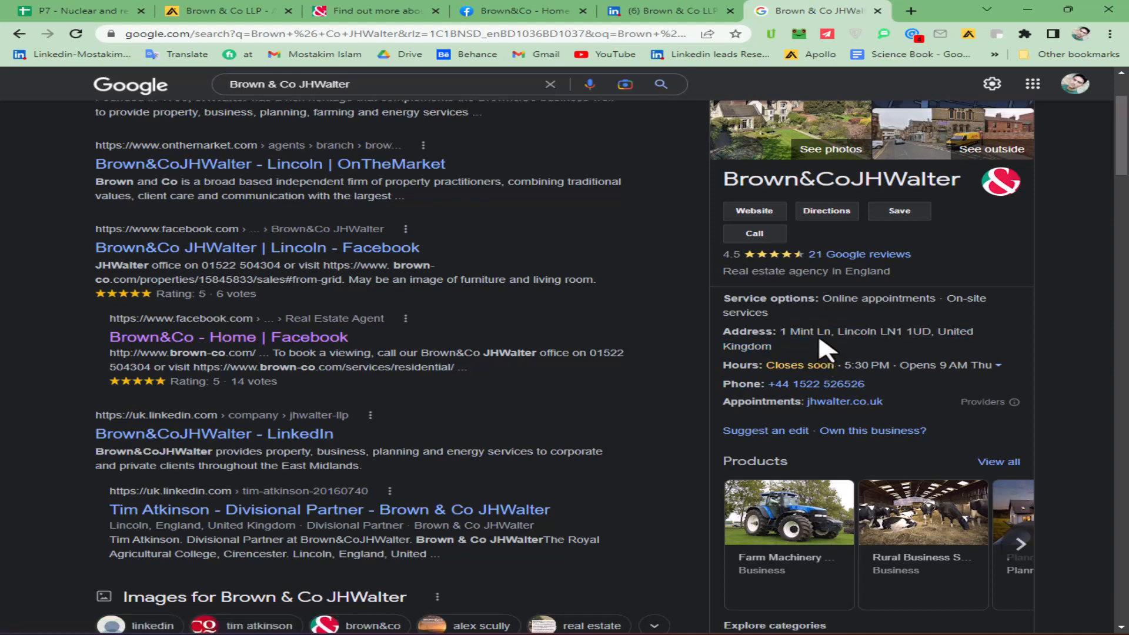
# - Select the street part of the address on Brown&Co's Facebook page and switch to the shared screen in the Skype call
pyautogui.click(506, 12)
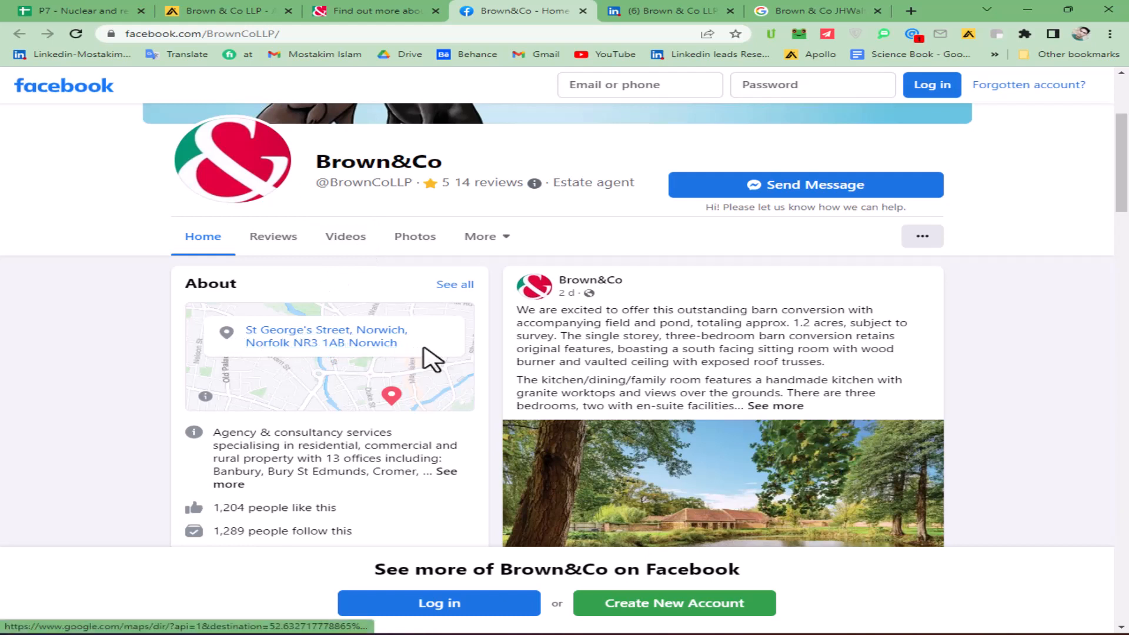
pyautogui.moveTo(244, 331); pyautogui.dragTo(399, 343)
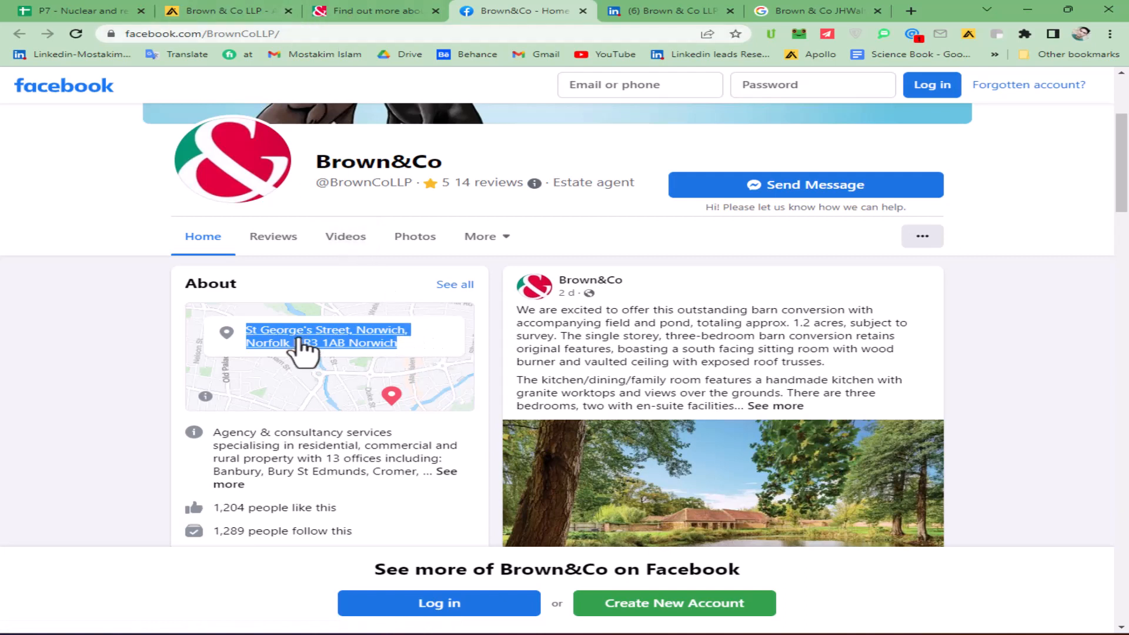
pyautogui.click(83, 309)
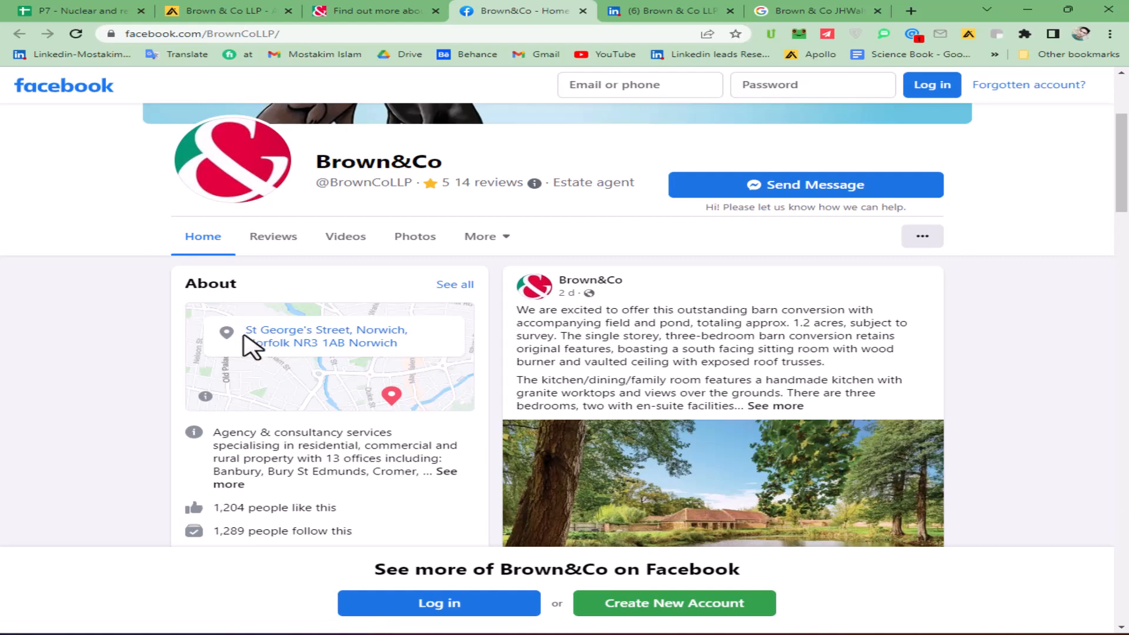
pyautogui.moveTo(242, 332); pyautogui.dragTo(353, 332)
pyautogui.hotkey('alt', 'Tab')
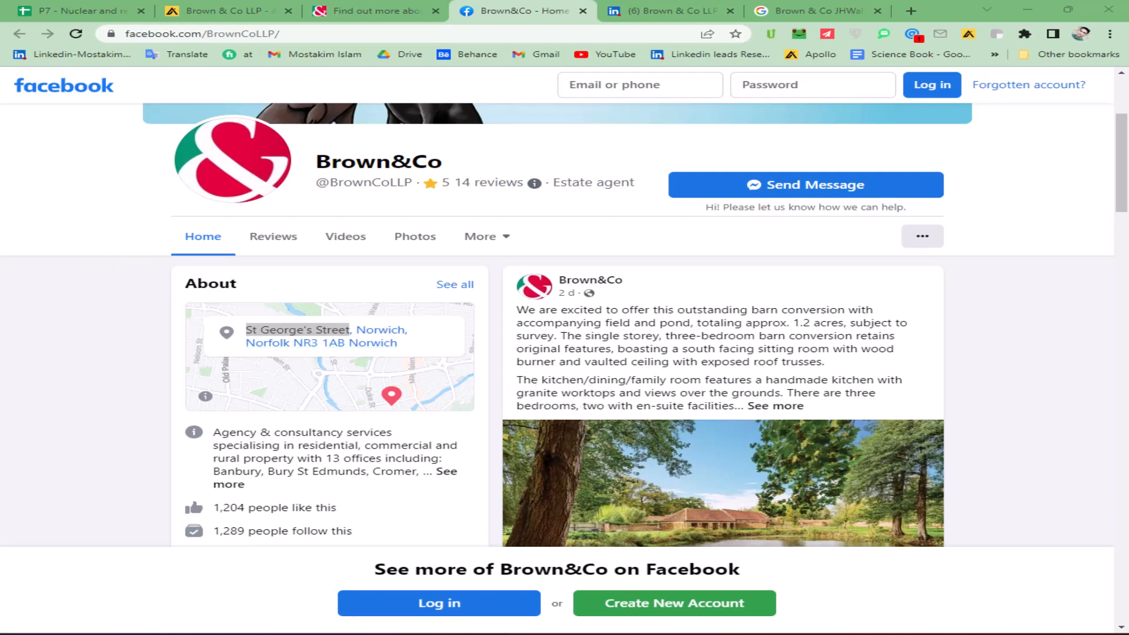
pyautogui.hotkey('alt', 'Tab')
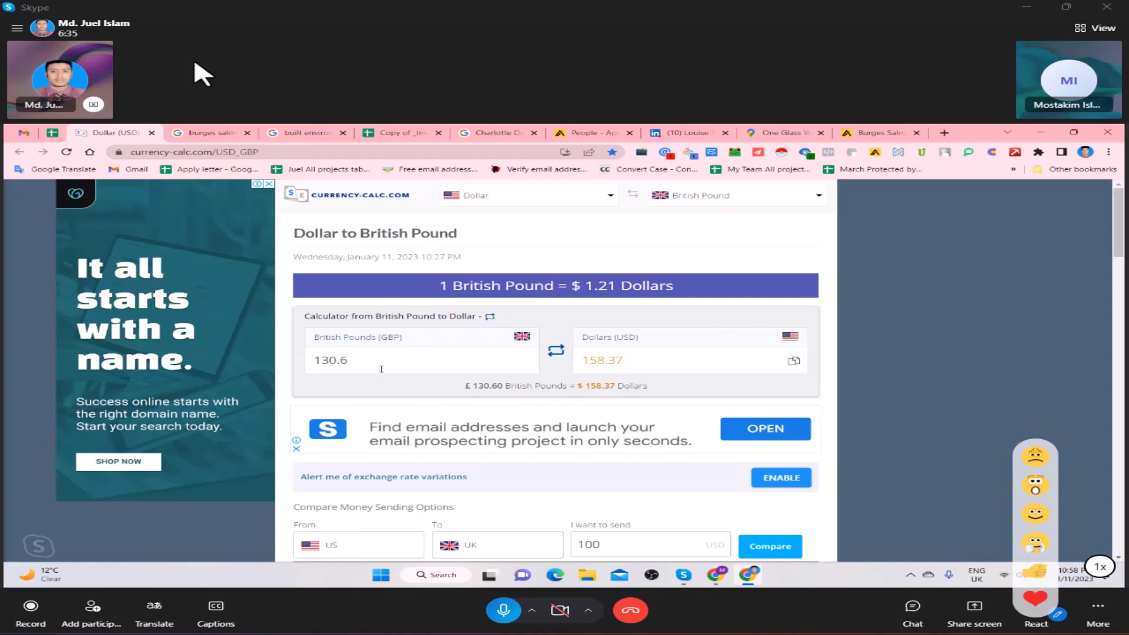
# - Set the British Pounds amount to 131000000 in the currency calculator
pyautogui.press('BackSpace')
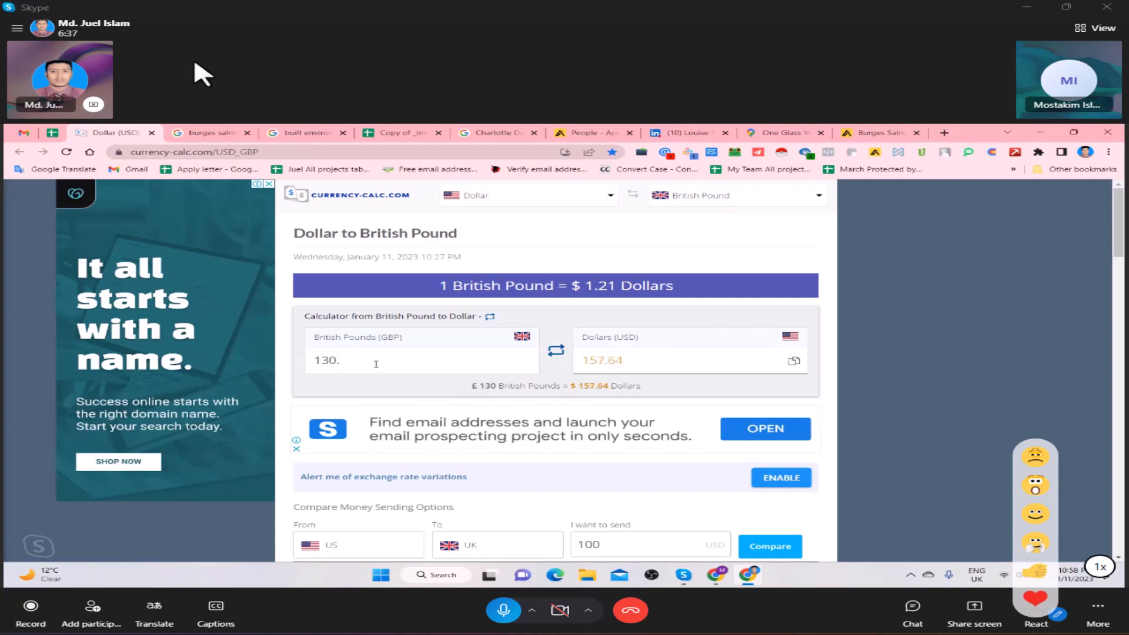
pyautogui.press('BackSpace')
pyautogui.write('1')
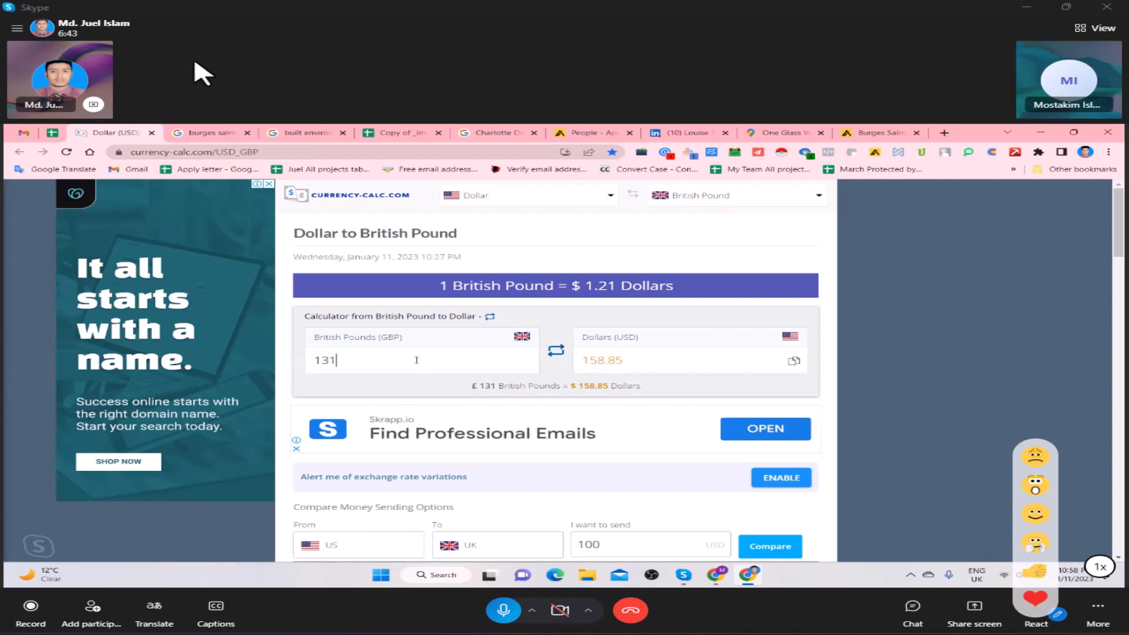
pyautogui.write('000000')
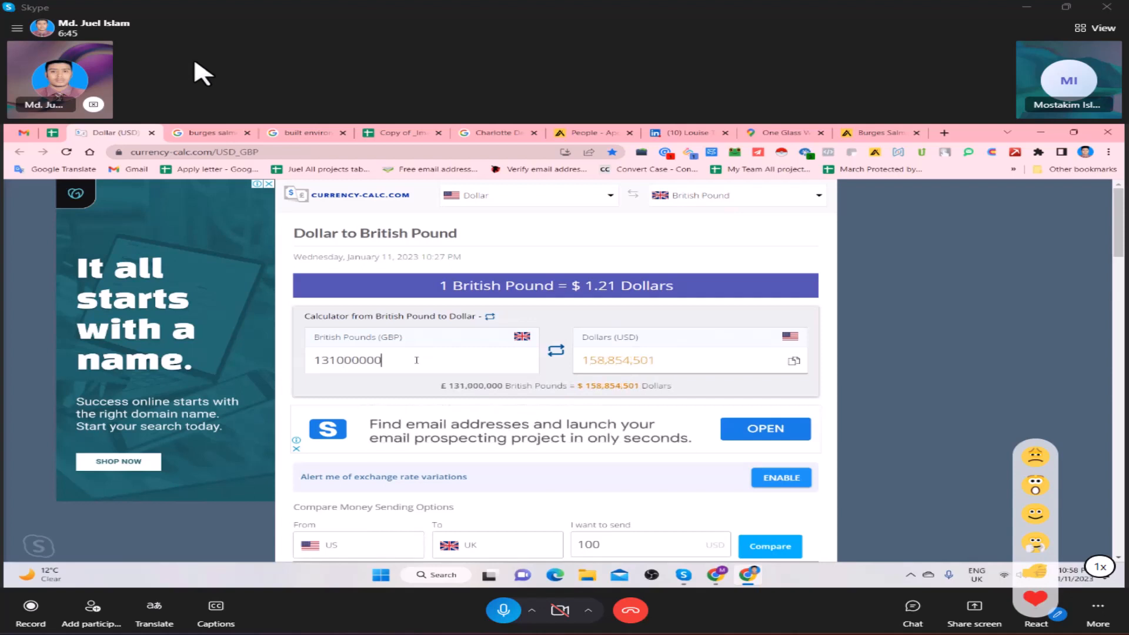
pyautogui.moveTo(394, 343); pyautogui.dragTo(350, 337)
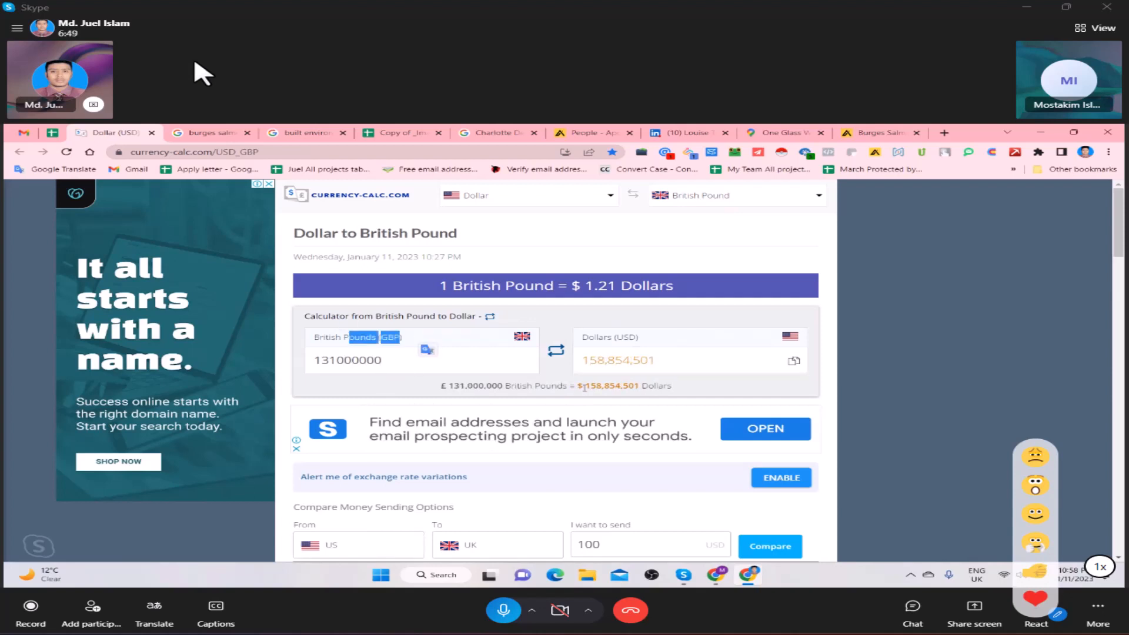
# - Swap the calculator to convert dollars to British pounds and set the dollar amount to 131000000
pyautogui.click(556, 351)
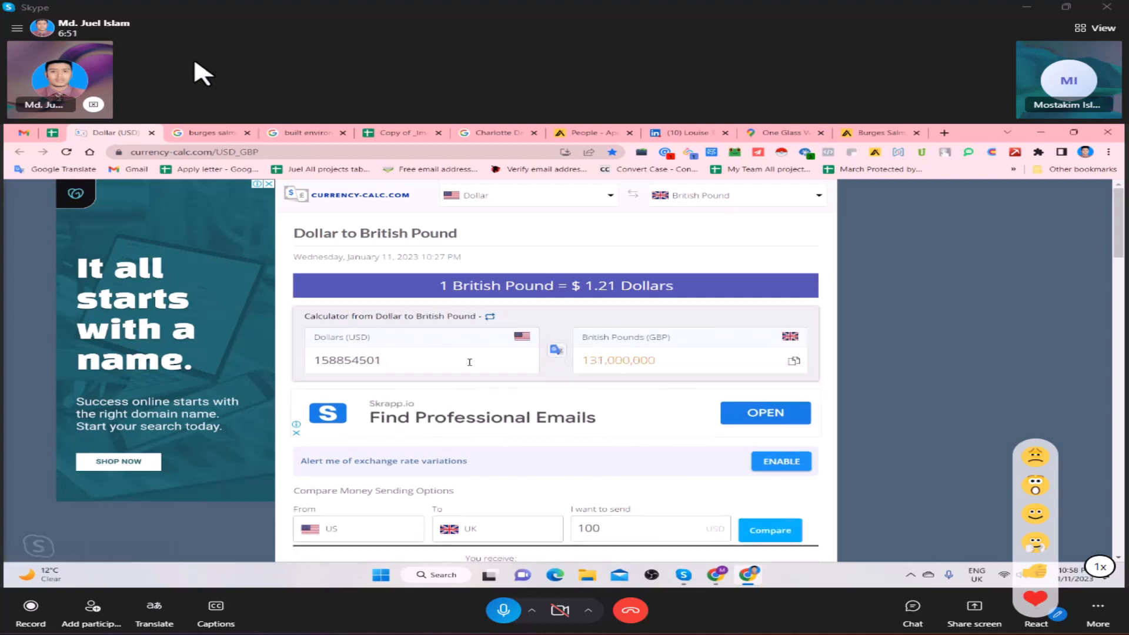
pyautogui.tripleClick(324, 360)
pyautogui.write('$130.6M')
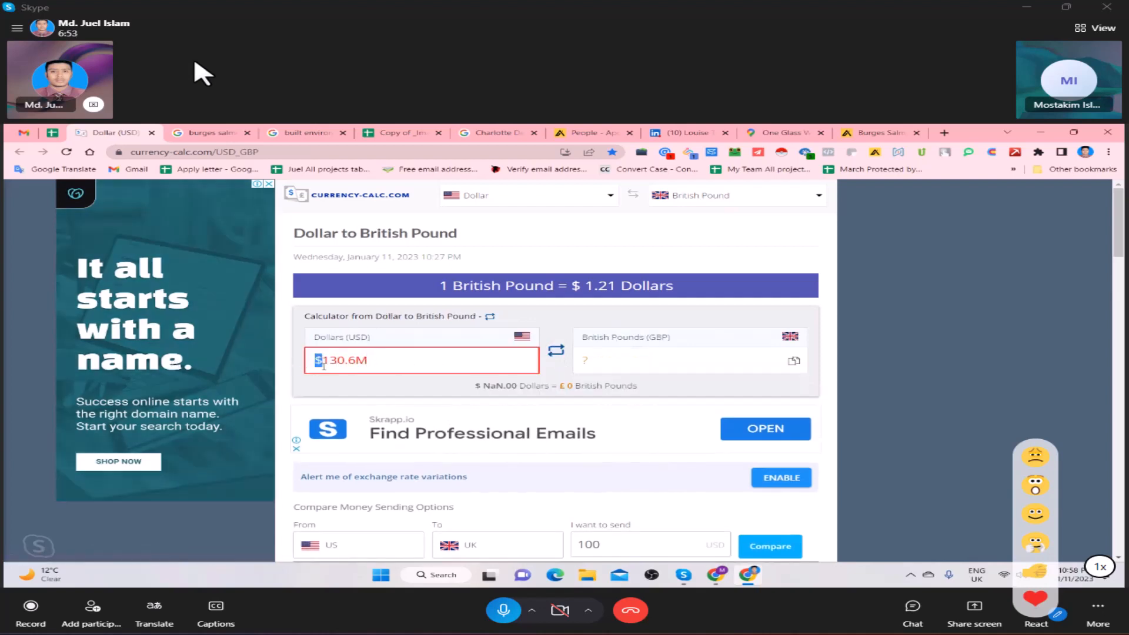
pyautogui.press('BackSpace')
pyautogui.moveTo(362, 371); pyautogui.dragTo(334, 371)
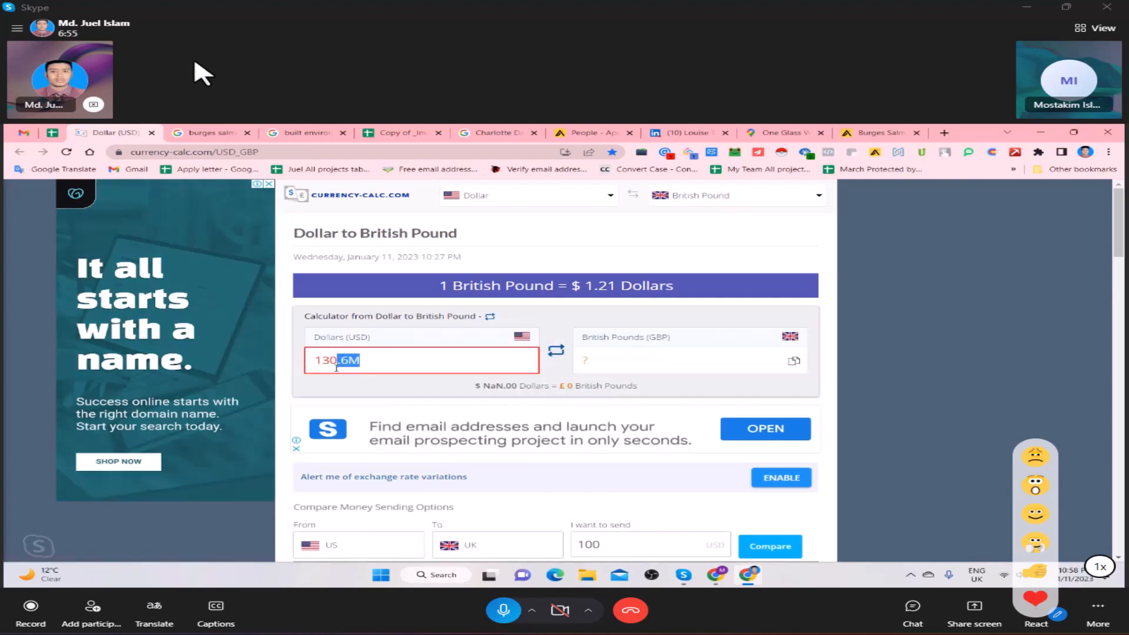
pyautogui.write('131')
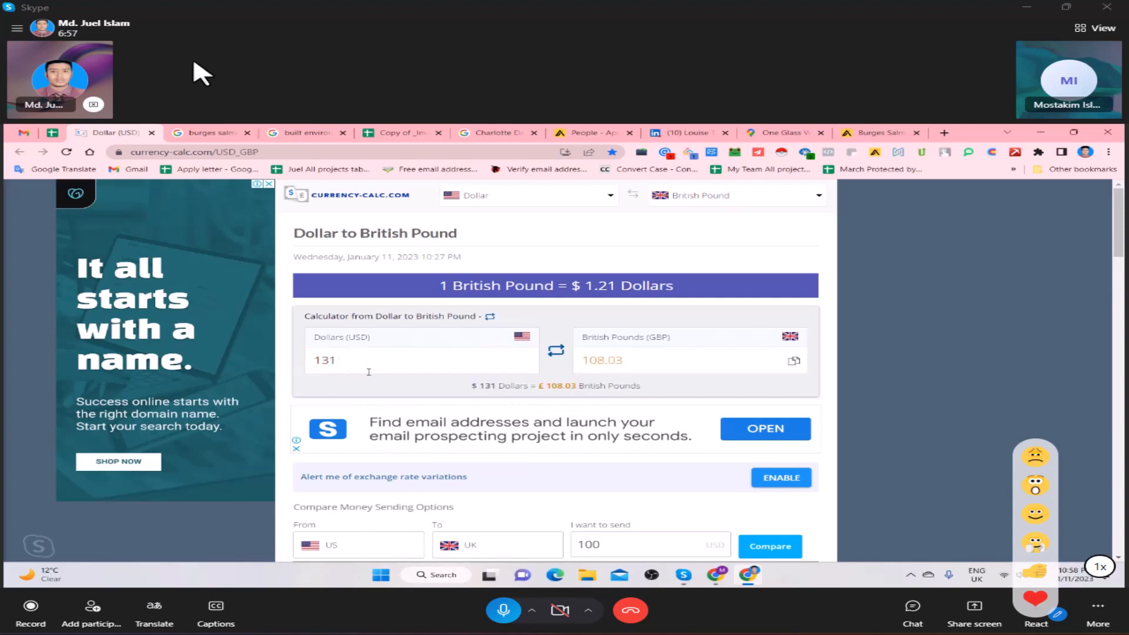
pyautogui.write('000000')
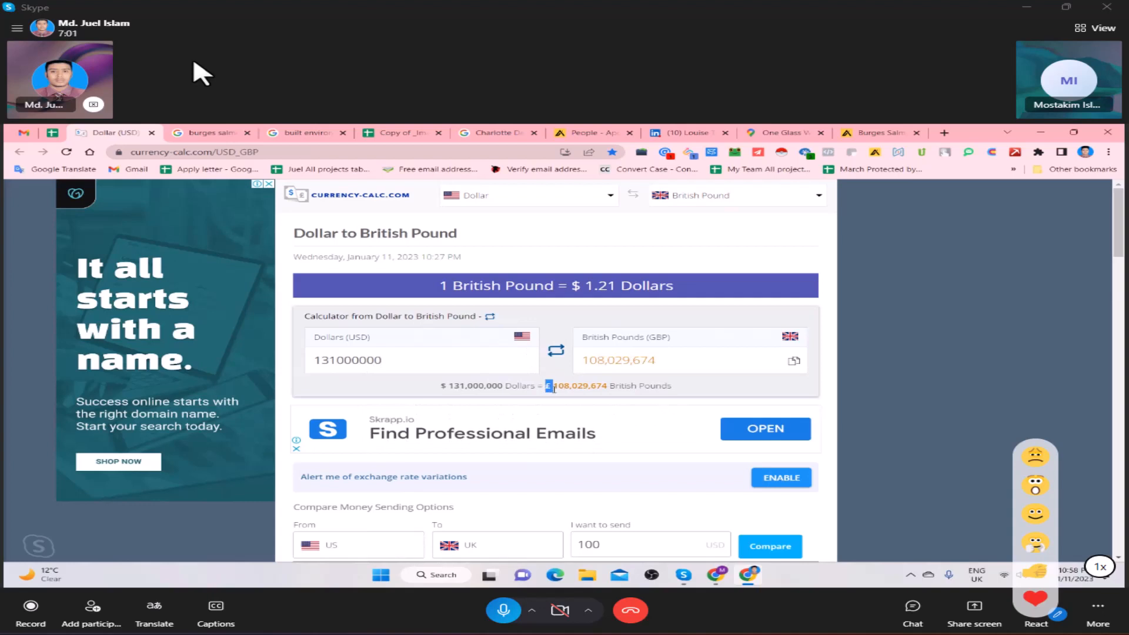
# - Copy the converted pound amount and enter £ 108,029,674 as the Turnover GBP for Burges Salmon LLP in the List sheet
pyautogui.moveTo(554, 388); pyautogui.dragTo(614, 396)
pyautogui.hotkey('ctrl', 'c')
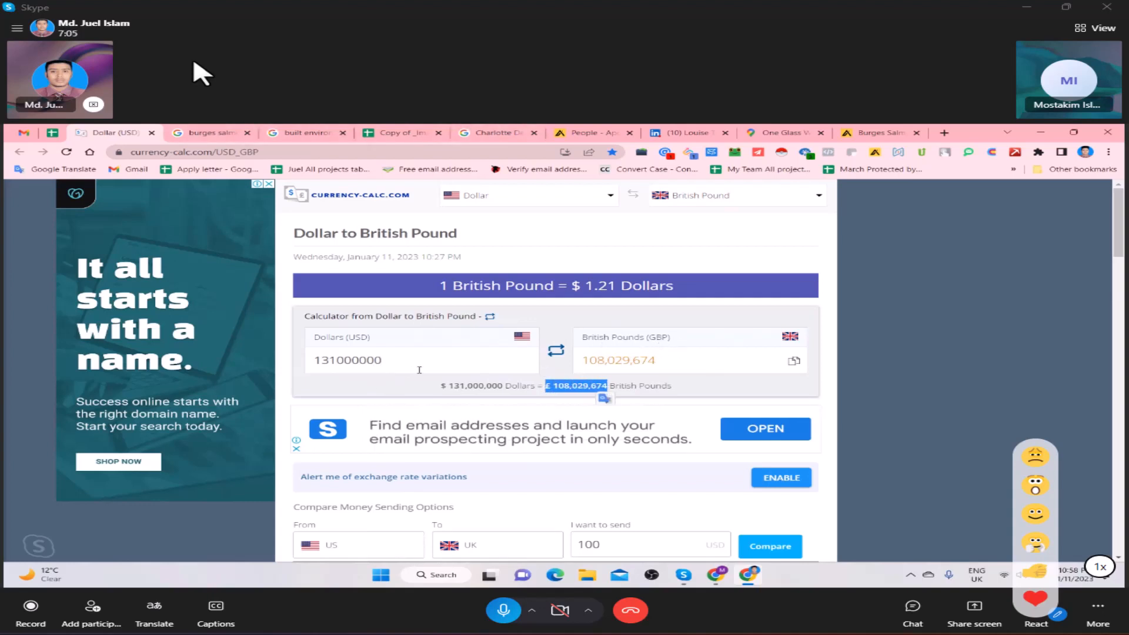
pyautogui.click(423, 127)
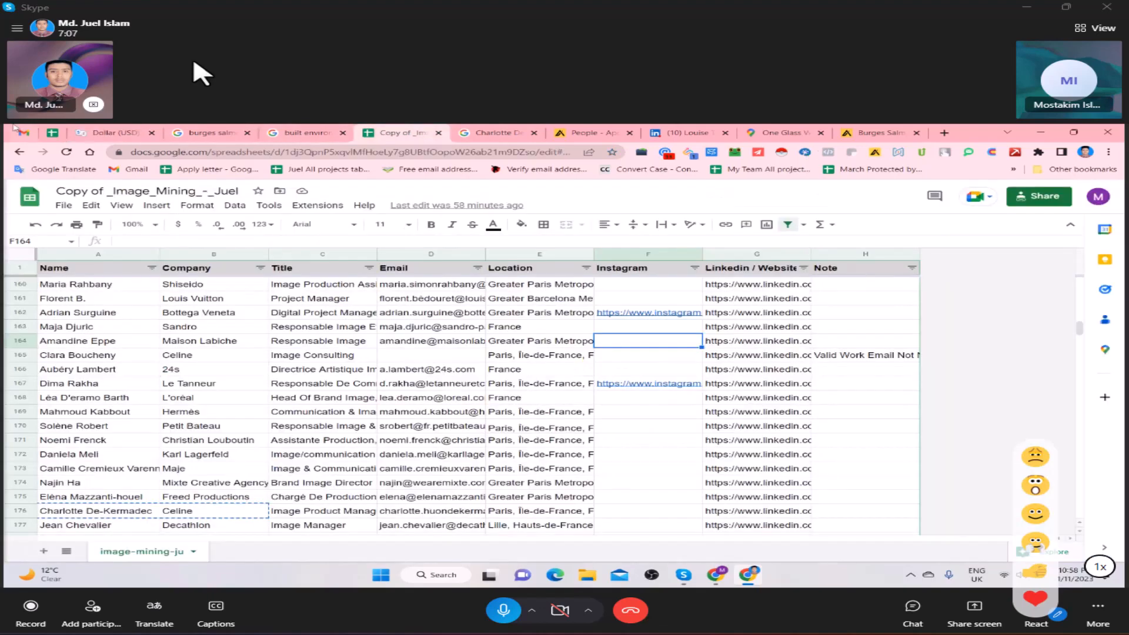
pyautogui.click(52, 133)
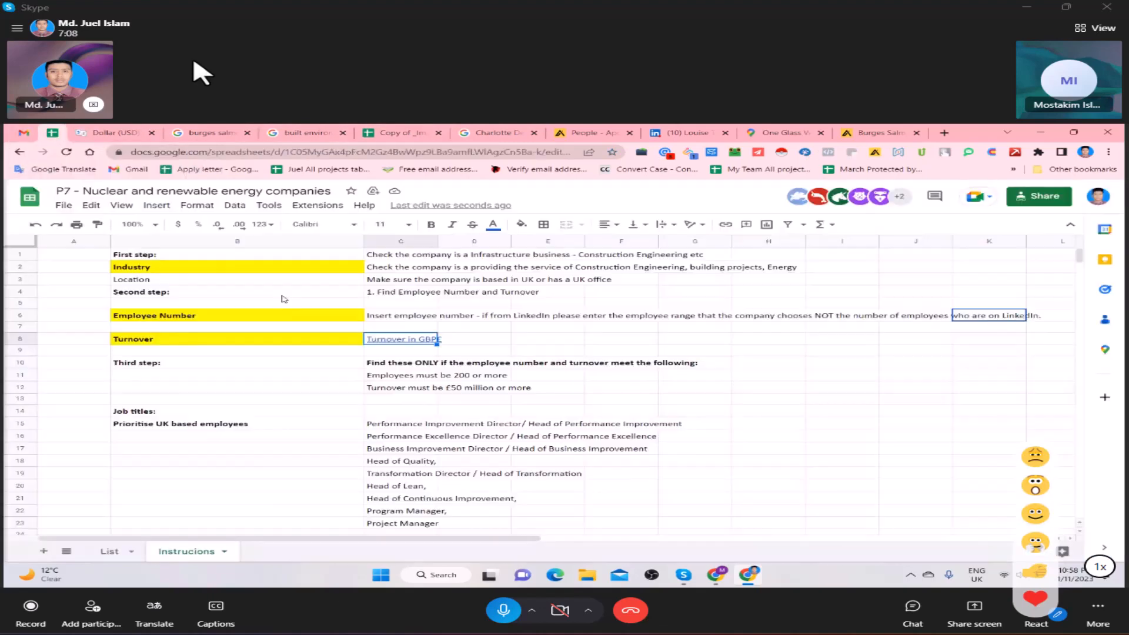
pyautogui.click(107, 552)
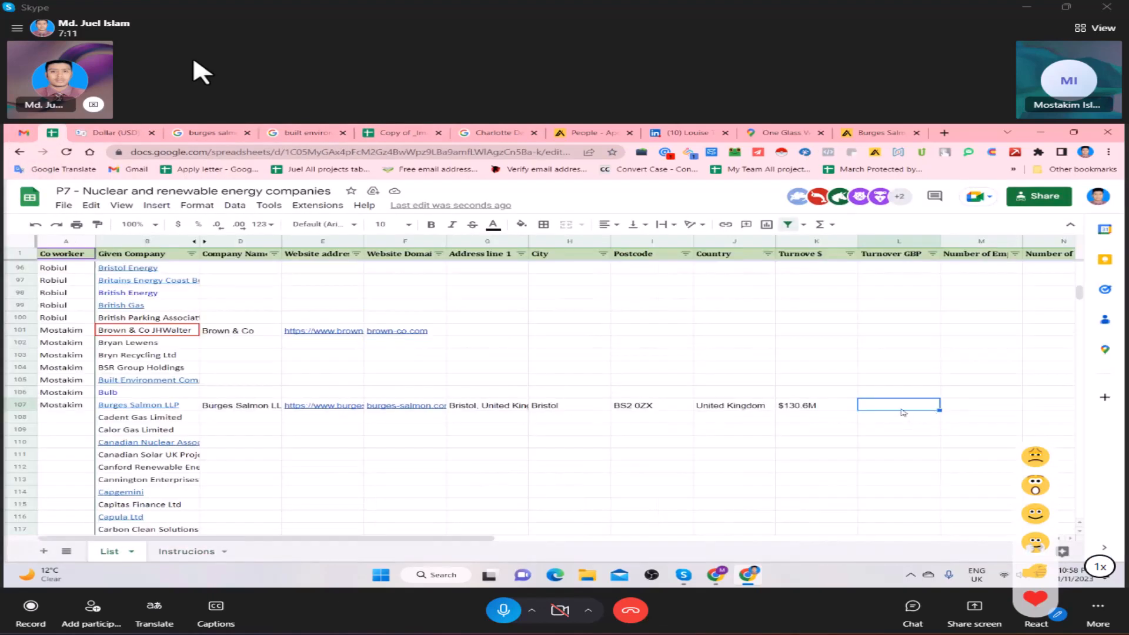
pyautogui.hotkey('ctrl', 'v')
pyautogui.press('Tab')
# - Open the LinkedIn company page of Burges Salmon LLP from its Apollo company profile to look up employee numbers
pyautogui.click(991, 253)
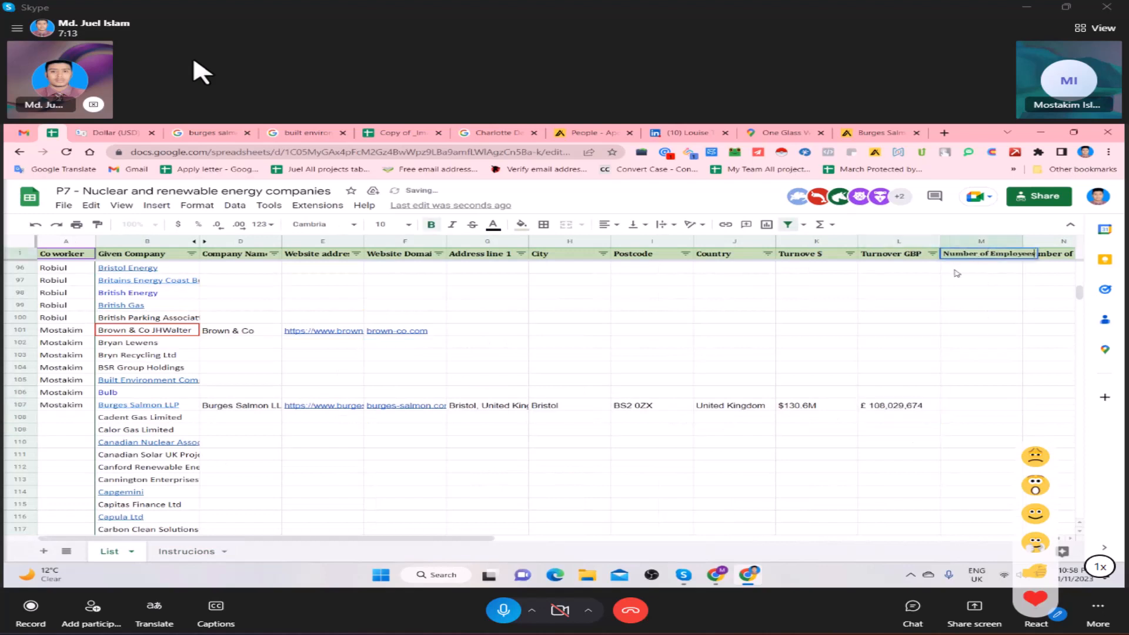
pyautogui.click(949, 406)
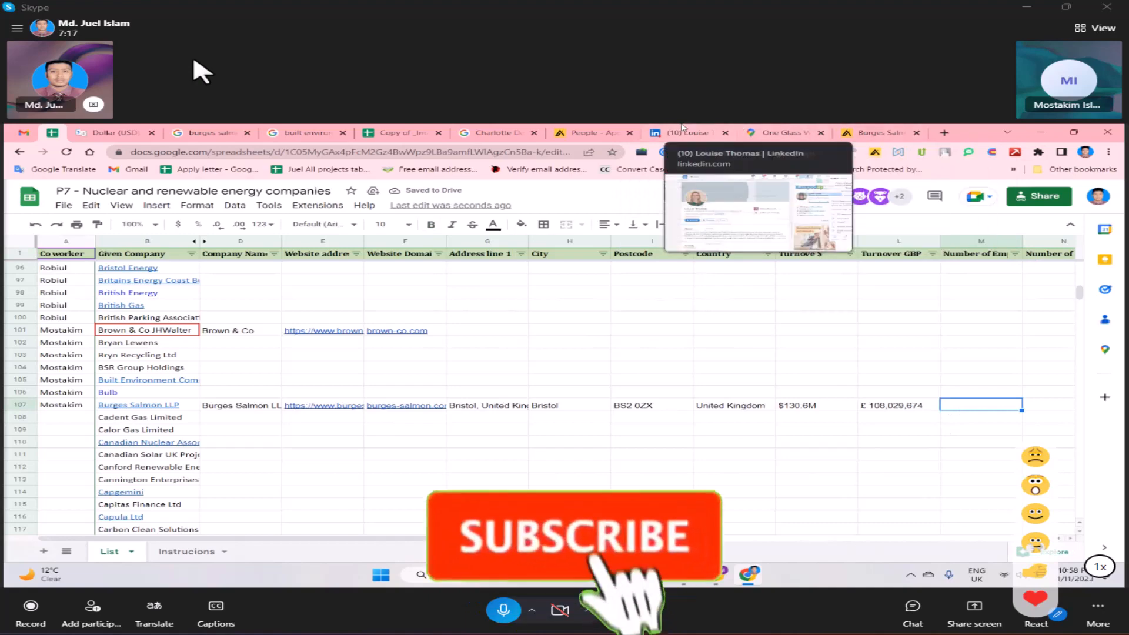
pyautogui.click(685, 133)
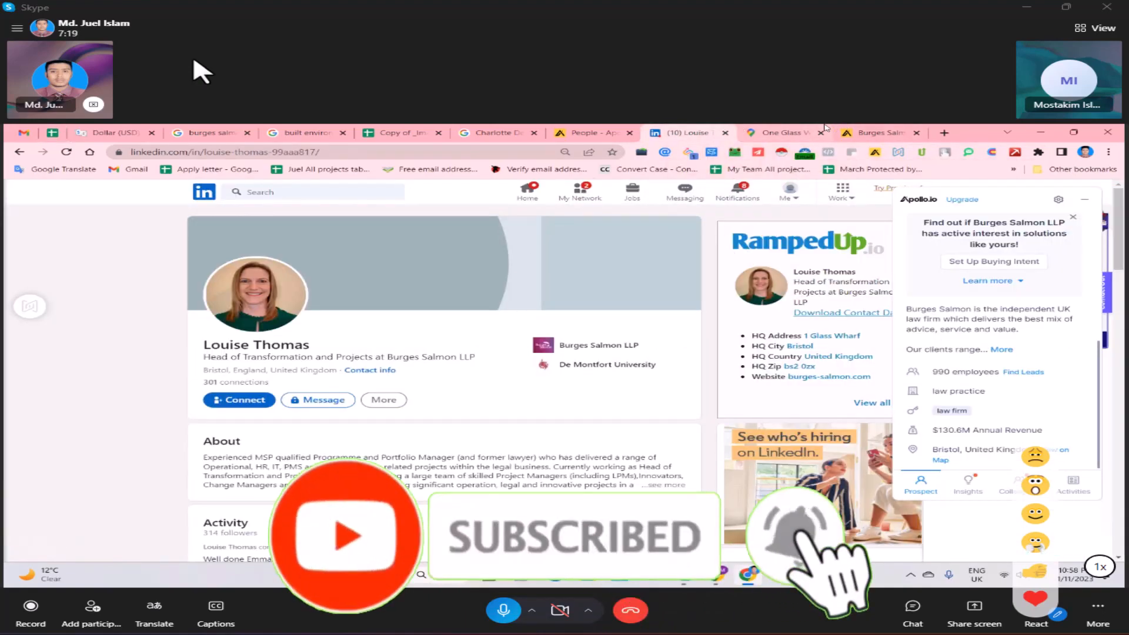
pyautogui.click(594, 132)
pyautogui.click(890, 130)
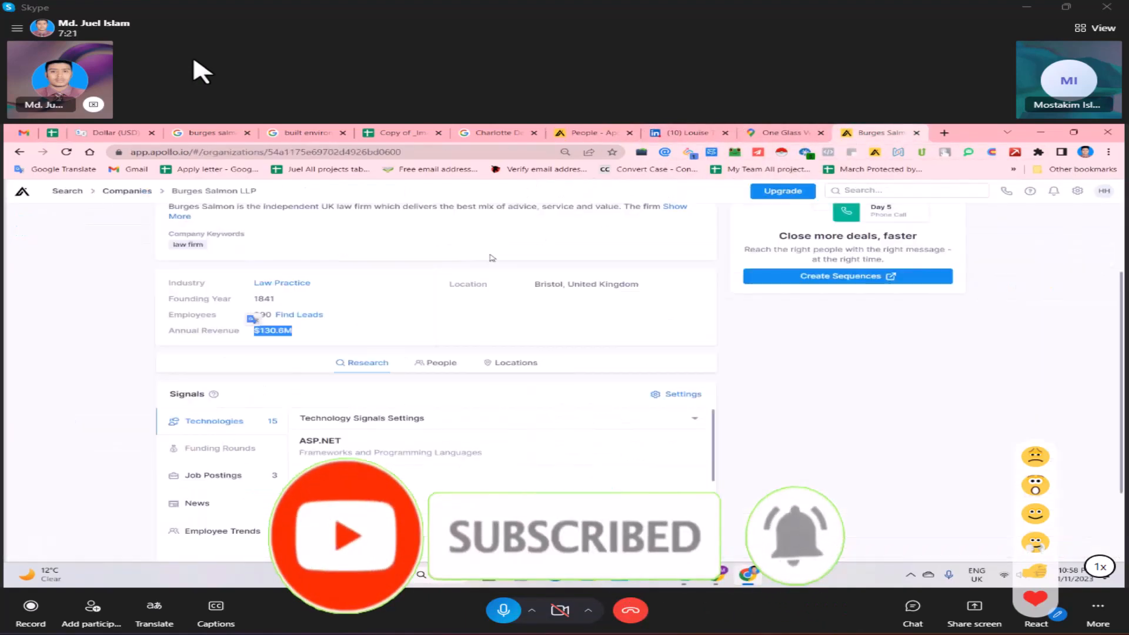
pyautogui.click(667, 128)
pyautogui.click(880, 133)
pyautogui.scroll(2, 325, 298)
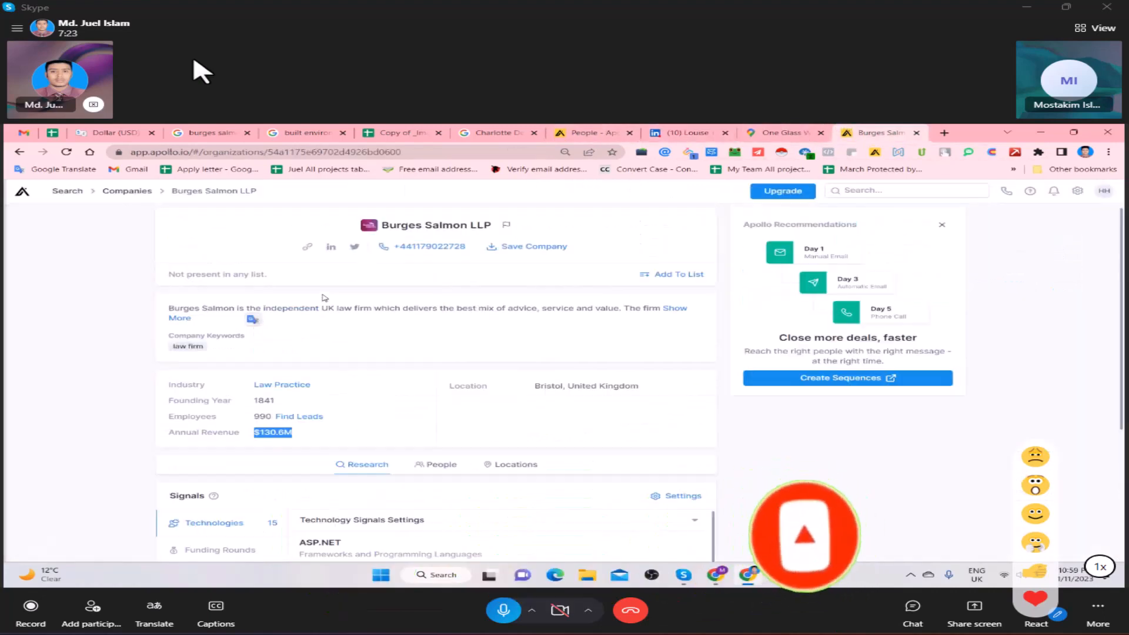
pyautogui.click(331, 246)
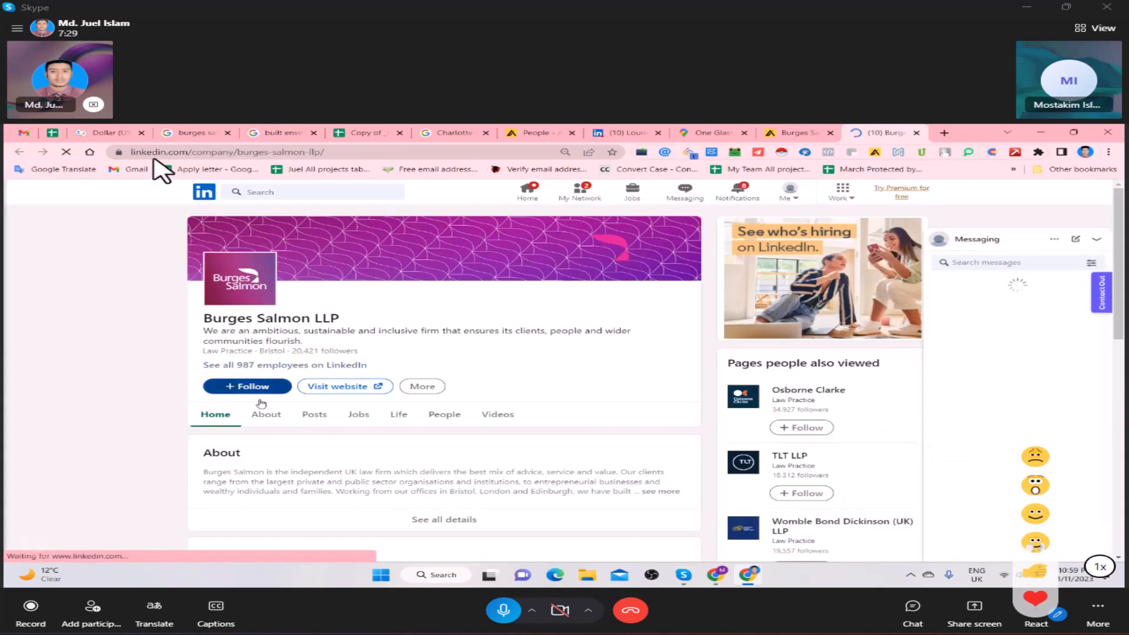
# - Open the About details on the Burges Salmon LLP LinkedIn page and copy the company size range 501-1,000
pyautogui.scroll(-2, 186, 396)
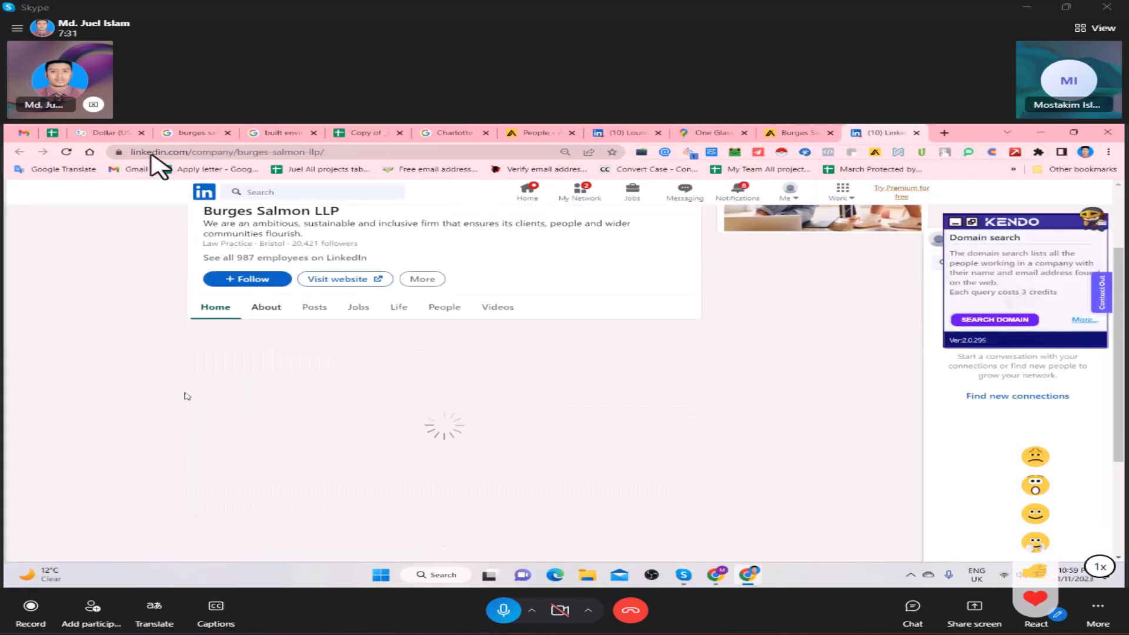
pyautogui.scroll(-1, 186, 396)
pyautogui.scroll(2, 193, 383)
pyautogui.scroll(-3, 483, 322)
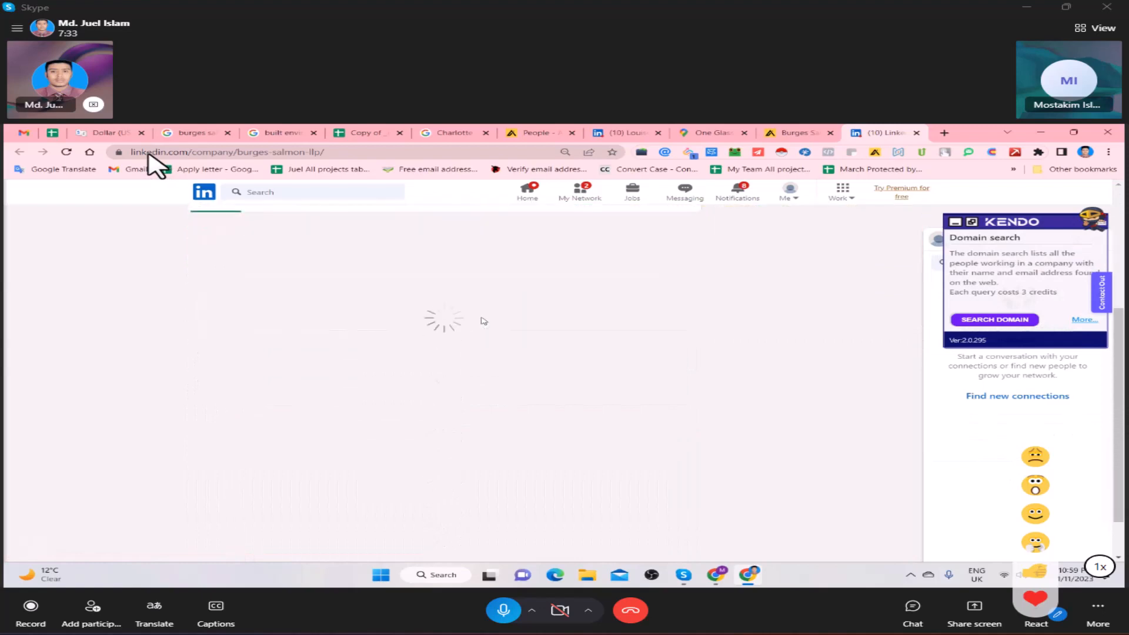
pyautogui.scroll(-5, 489, 323)
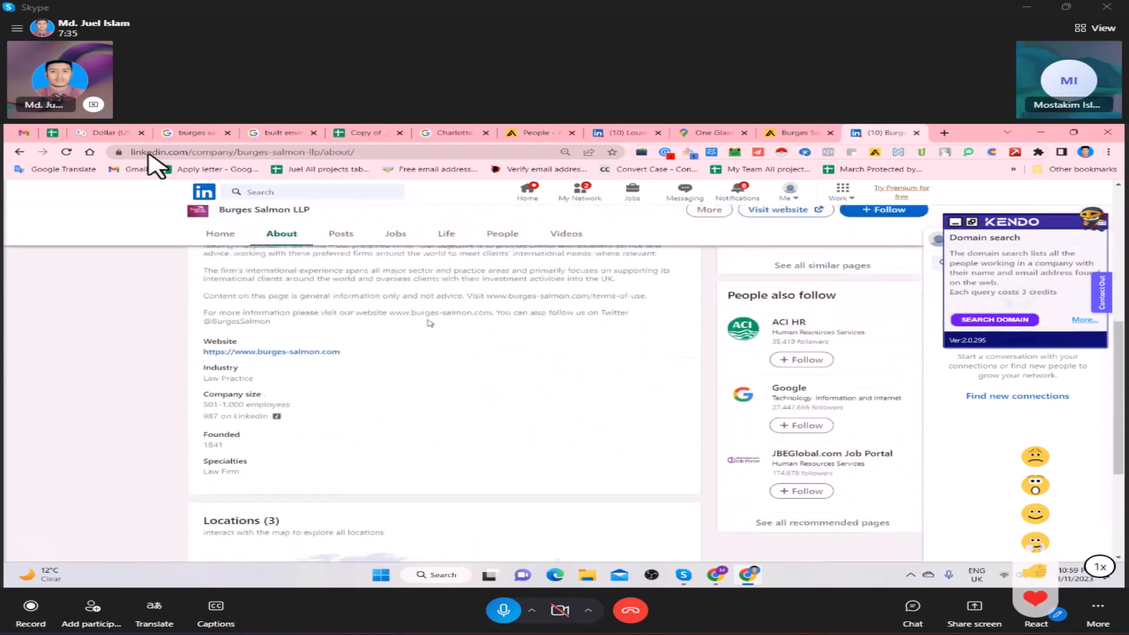
pyautogui.scroll(-1, 430, 323)
pyautogui.moveTo(202, 364); pyautogui.dragTo(233, 364)
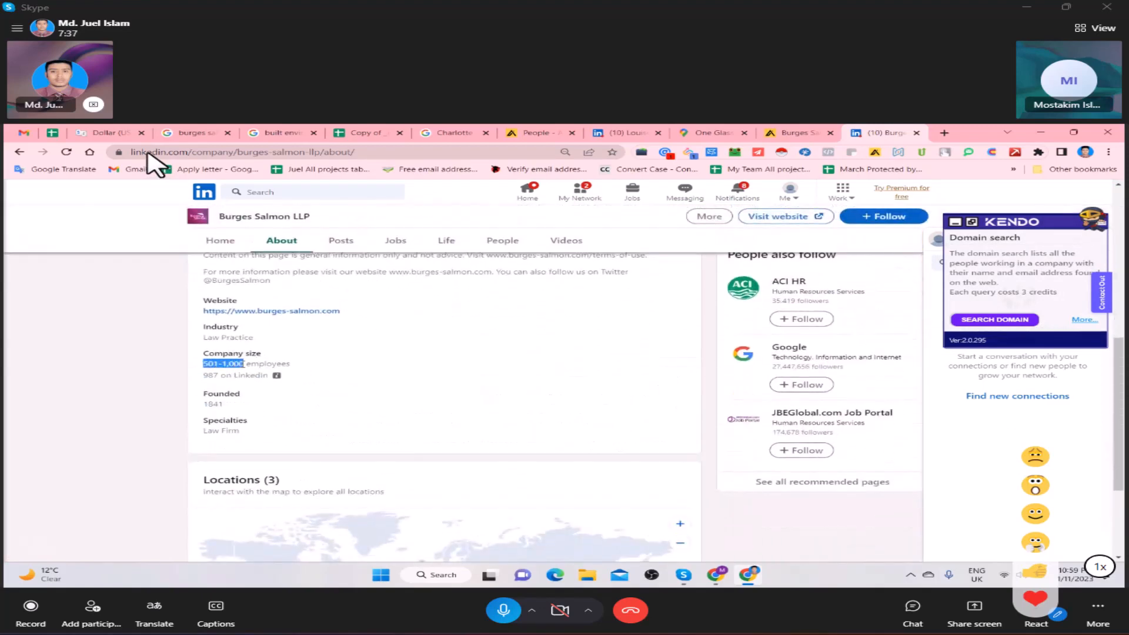
# - Enter 501-1,000 in column N, the second Number of Employees column, for Burges Salmon LLP in the List sheet
pyautogui.click(369, 133)
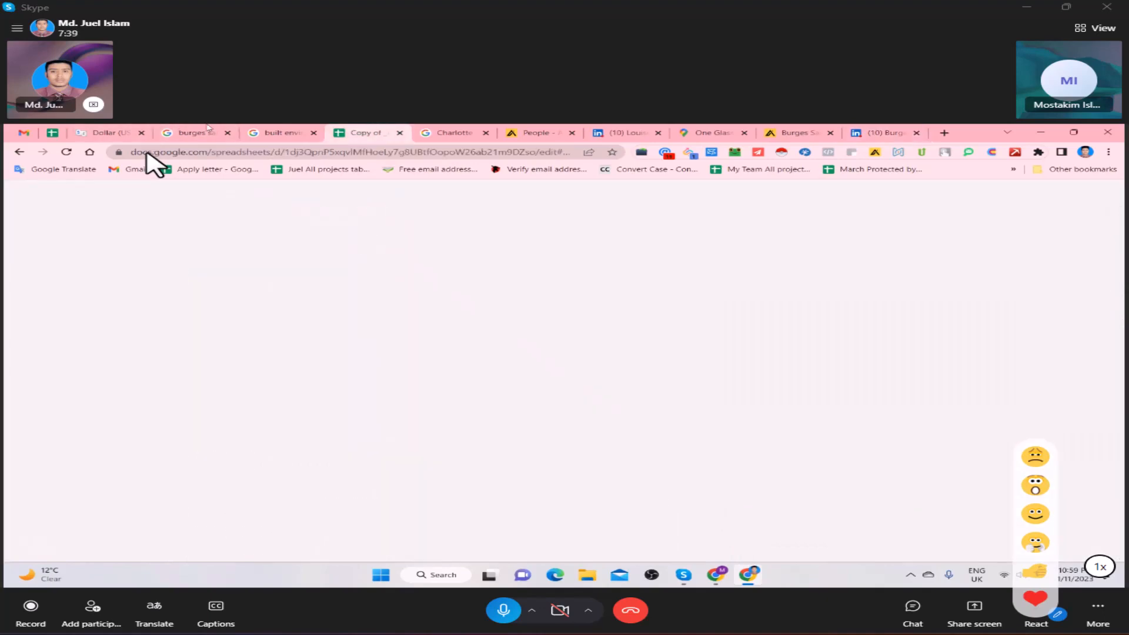
pyautogui.click(52, 133)
pyautogui.doubleClick(1052, 409)
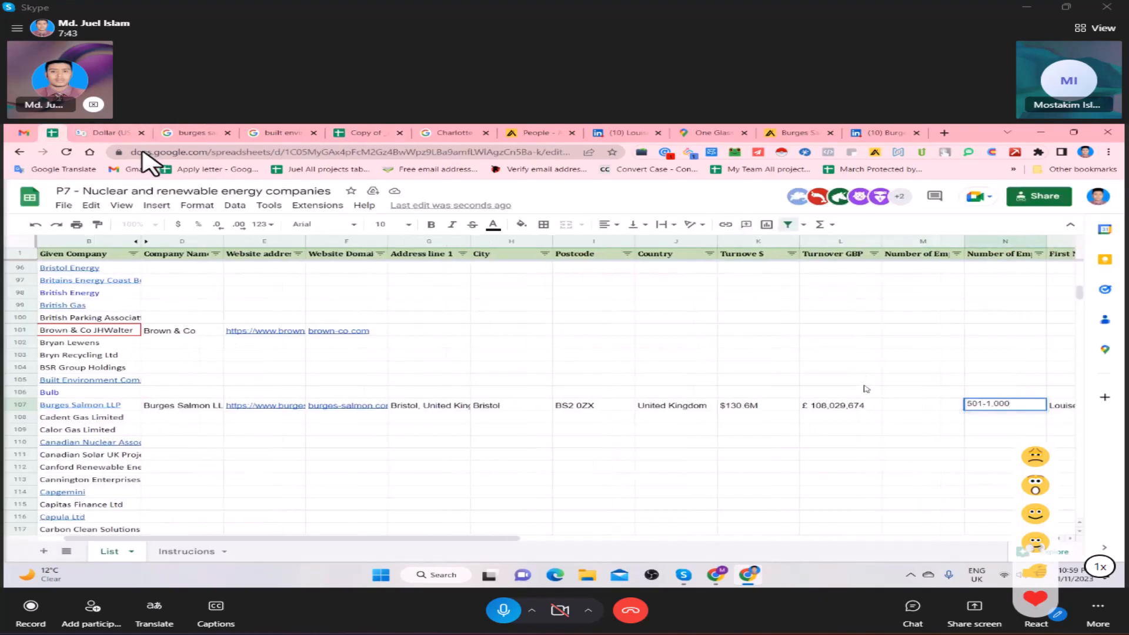
# - Check the employee count on the LinkedIn company page and enter 987 in column M for Burges Salmon LLP
pyautogui.click(905, 407)
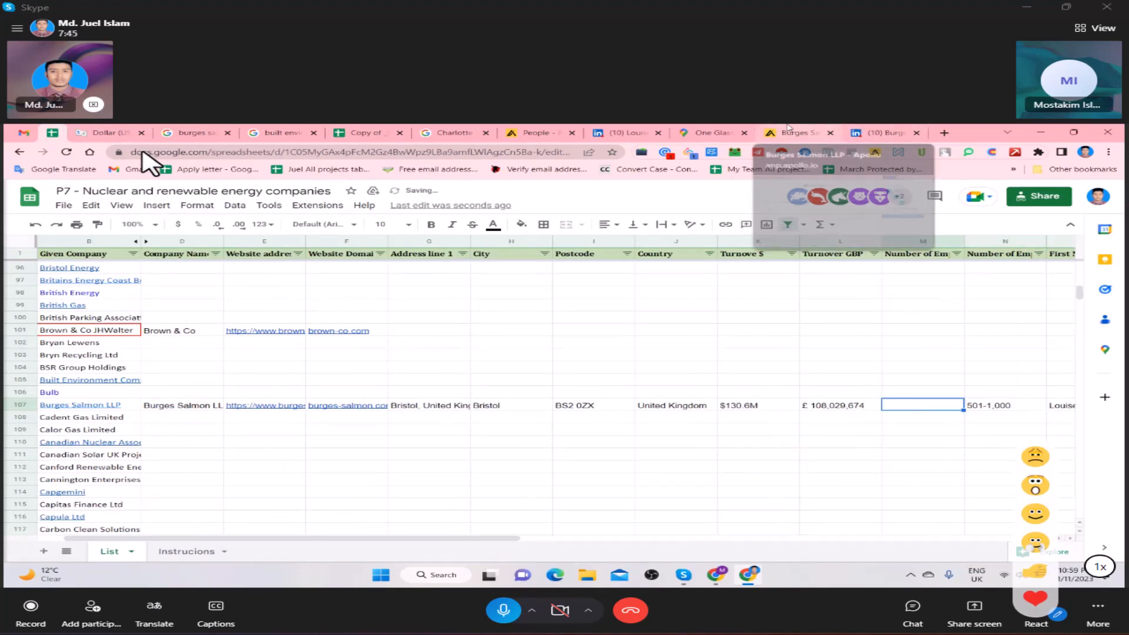
pyautogui.click(886, 132)
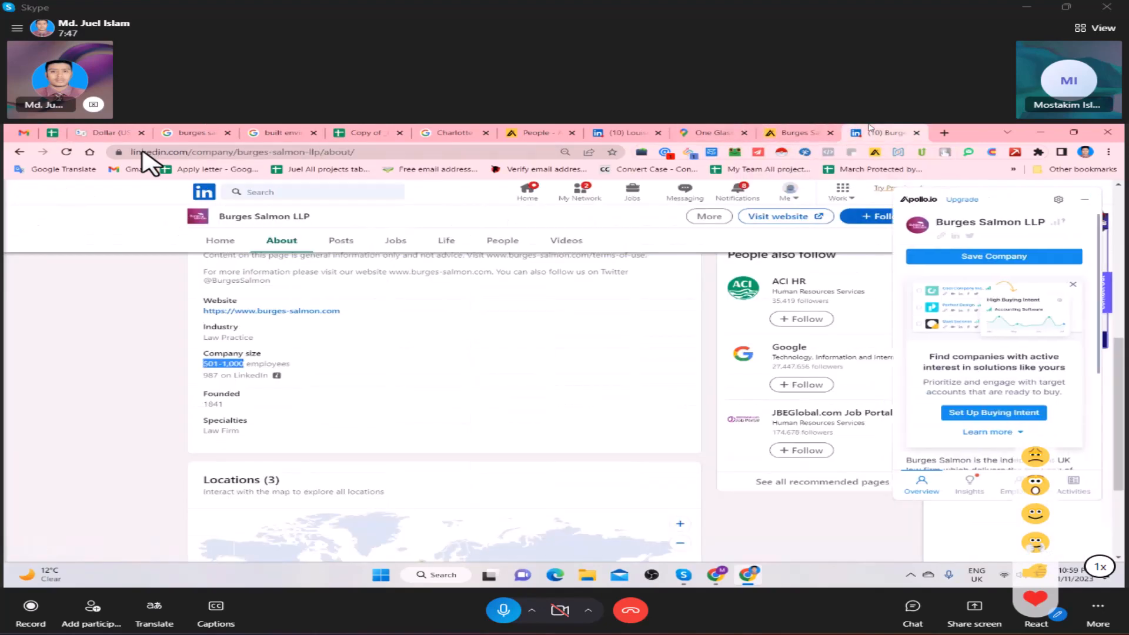
pyautogui.scroll(4, 461, 371)
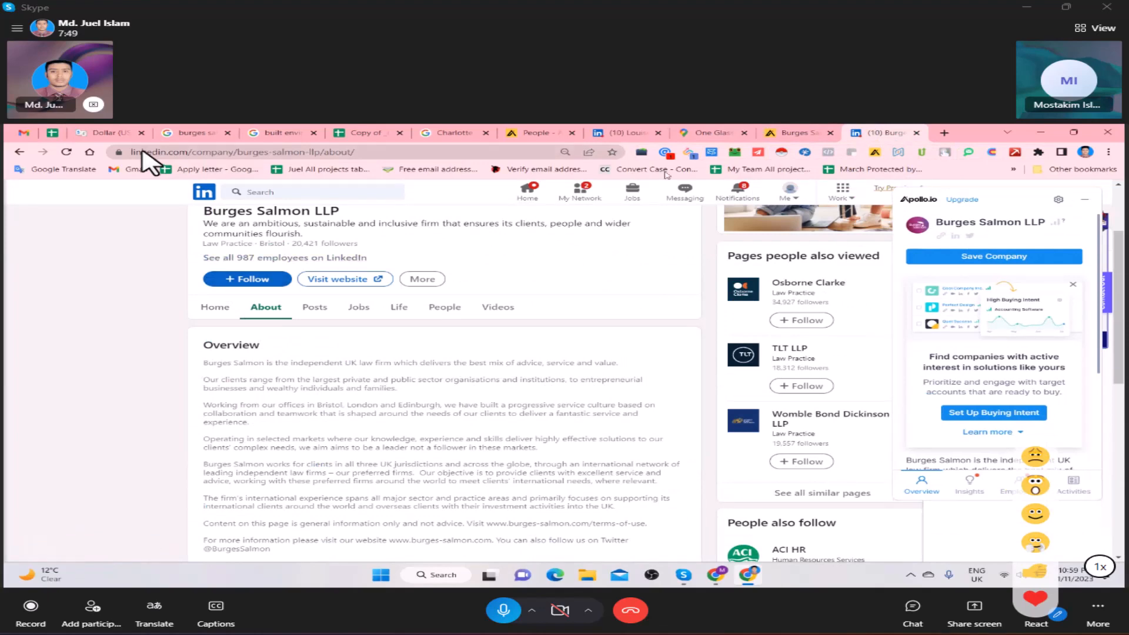
pyautogui.click(51, 134)
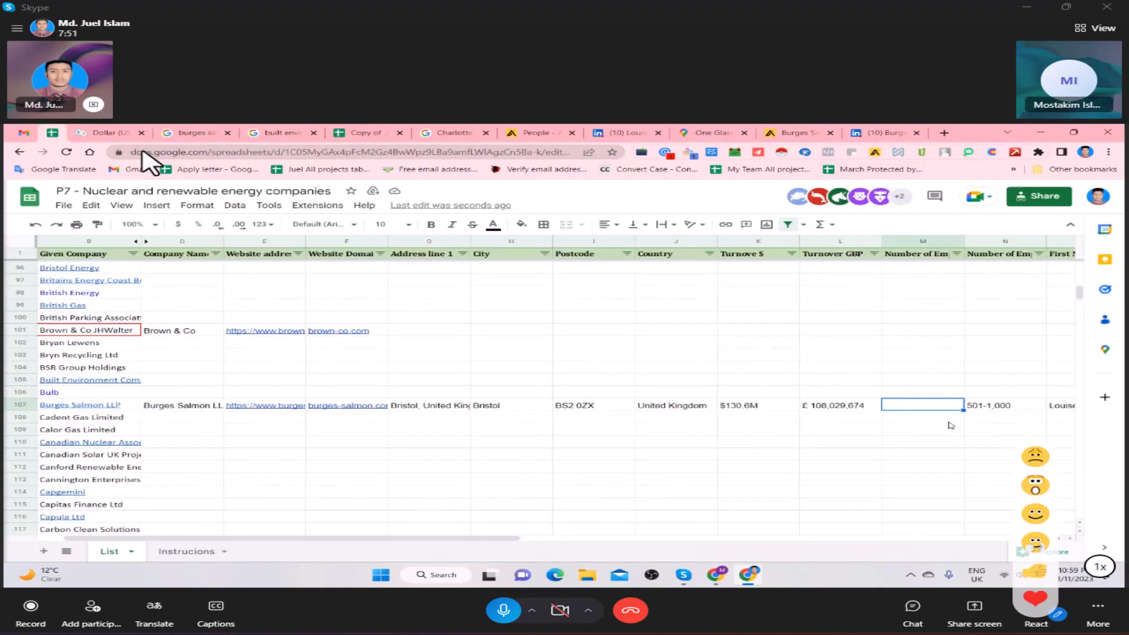
pyautogui.write('987')
pyautogui.press('Tab')
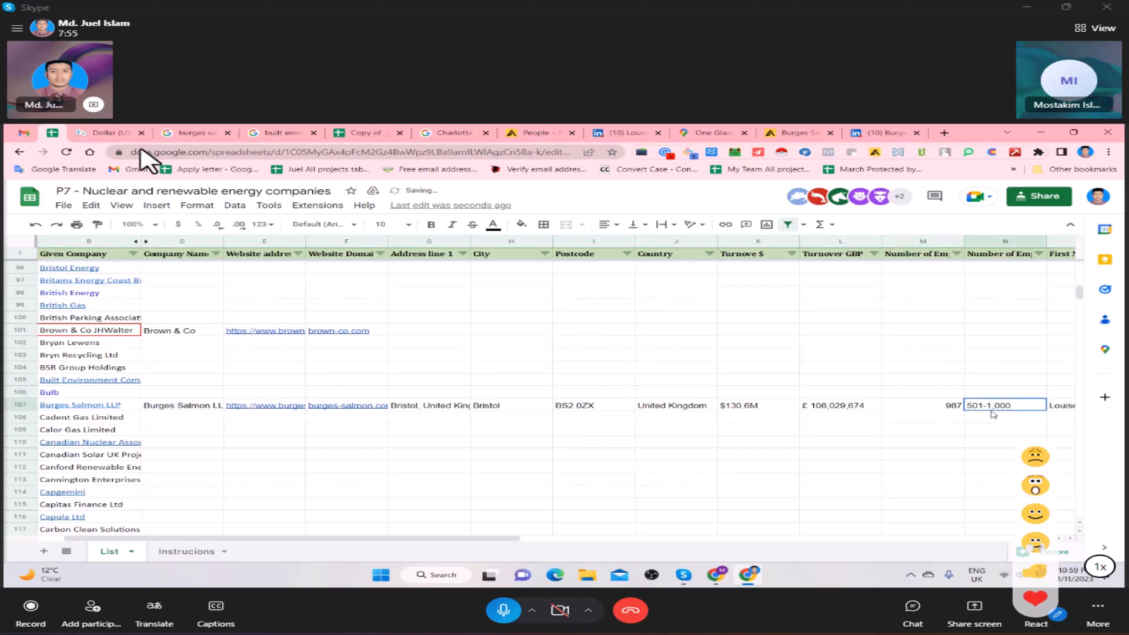
# - Examine the remaining contact columns in the Burges Salmon LLP row, up to the third contact's phone number
pyautogui.press('Tab')
pyautogui.press('Tab')
pyautogui.press('Tab')
pyautogui.press('Tab')
pyautogui.press('Tab')
pyautogui.press('Tab')
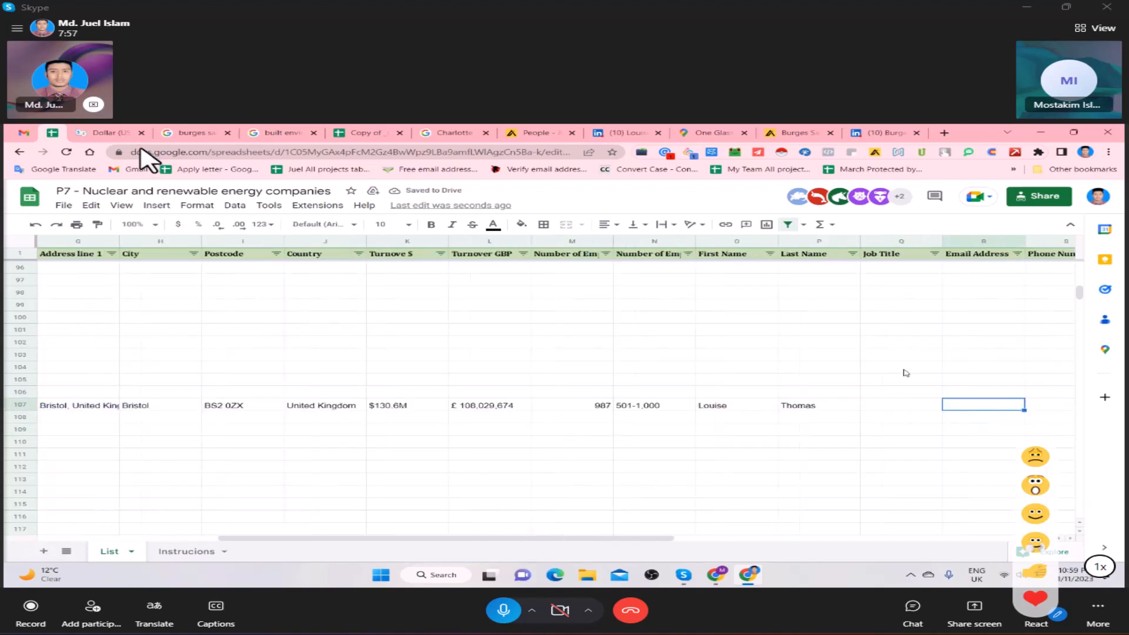
pyautogui.press('Tab')
pyautogui.press('Tab')
pyautogui.press('Tab')
pyautogui.press('Tab')
pyautogui.press('Tab')
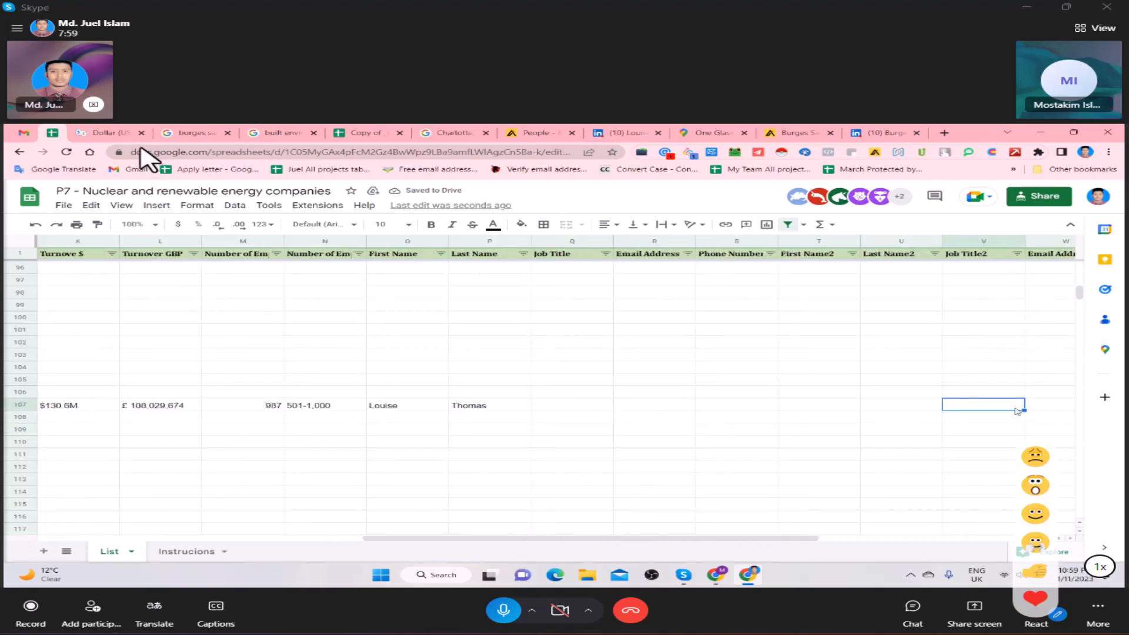
pyautogui.press('Tab')
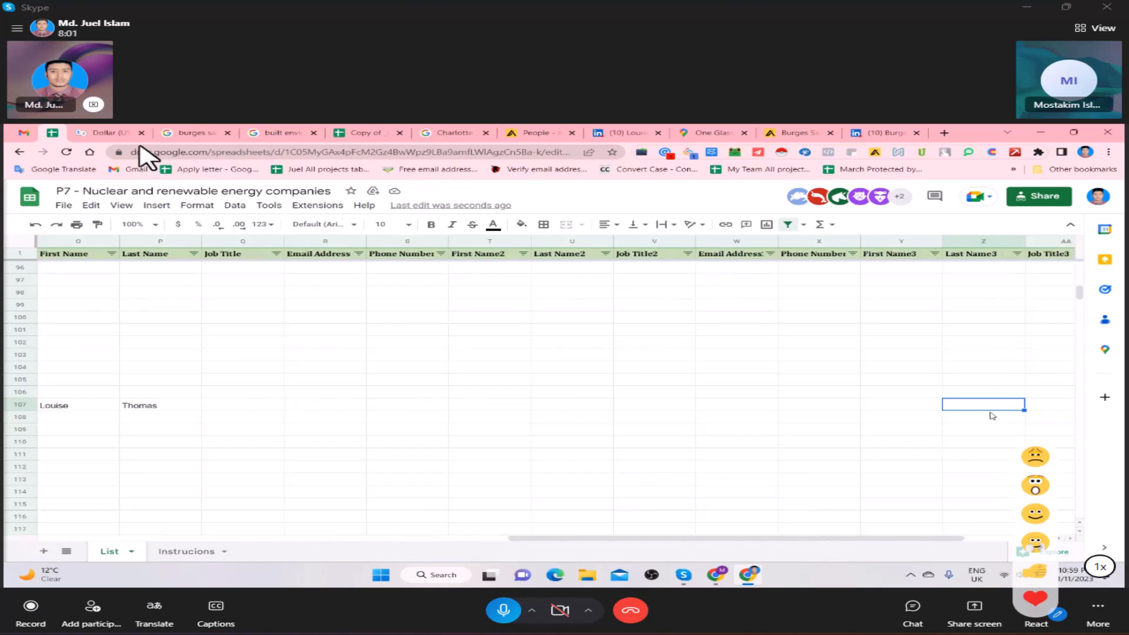
pyautogui.press('Tab')
pyautogui.press('Tab')
pyautogui.press('Tab')
pyautogui.hotkey('shift', 'Tab')
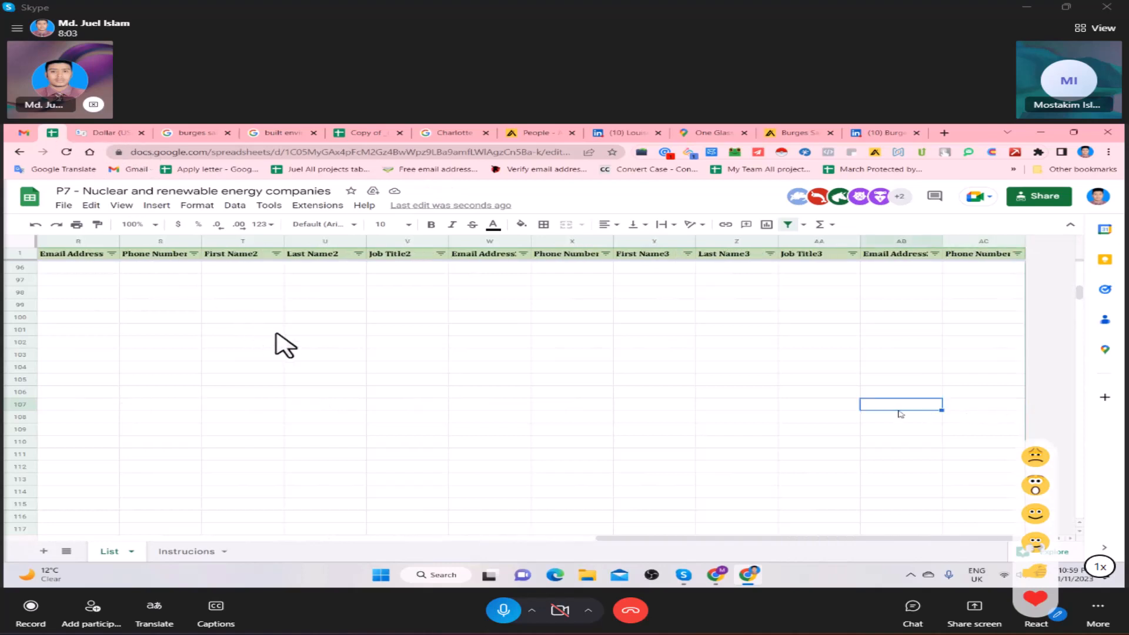
pyautogui.press('Home')
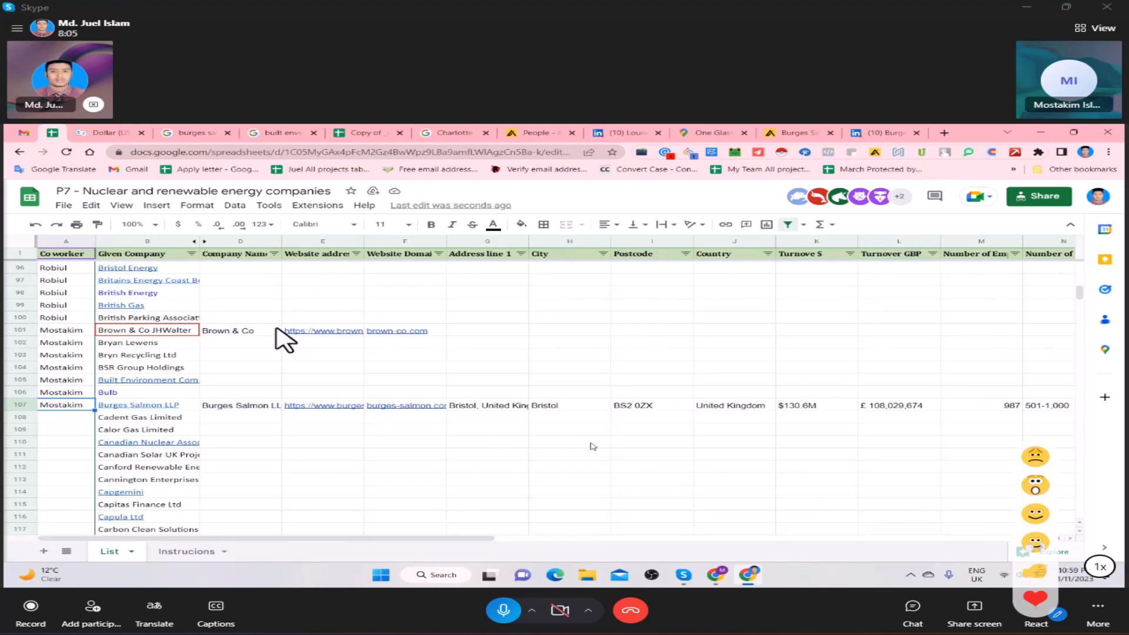
pyautogui.press('Right')
pyautogui.press('Right')
pyautogui.press('Right')
pyautogui.press('Right')
pyautogui.press('Right')
pyautogui.press('Right')
pyautogui.press('Right')
pyautogui.press('Right')
pyautogui.press('Right')
pyautogui.press('Right')
pyautogui.press('Right')
pyautogui.press('Right')
pyautogui.press('Right')
pyautogui.press('Right')
pyautogui.press('Right')
pyautogui.press('Right')
pyautogui.press('Right')
pyautogui.press('Right')
pyautogui.press('Right')
pyautogui.press('Right')
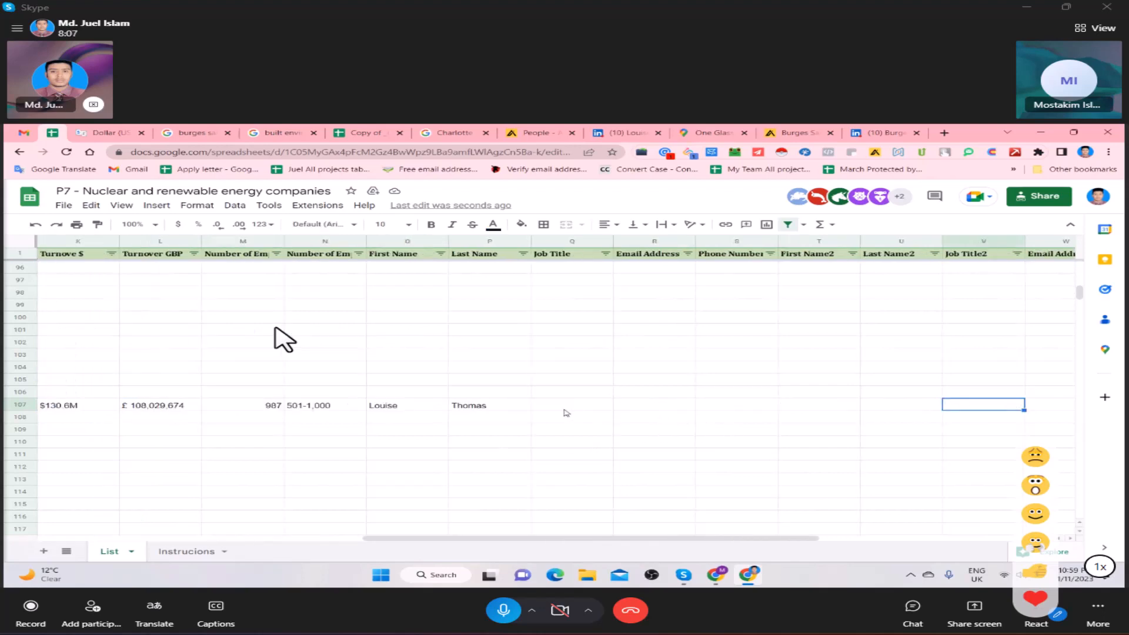
# - Copy Head of Transformation and Projects from the contact's LinkedIn profile into the Job Title cell for Burges Salmon LLP
pyautogui.click(591, 408)
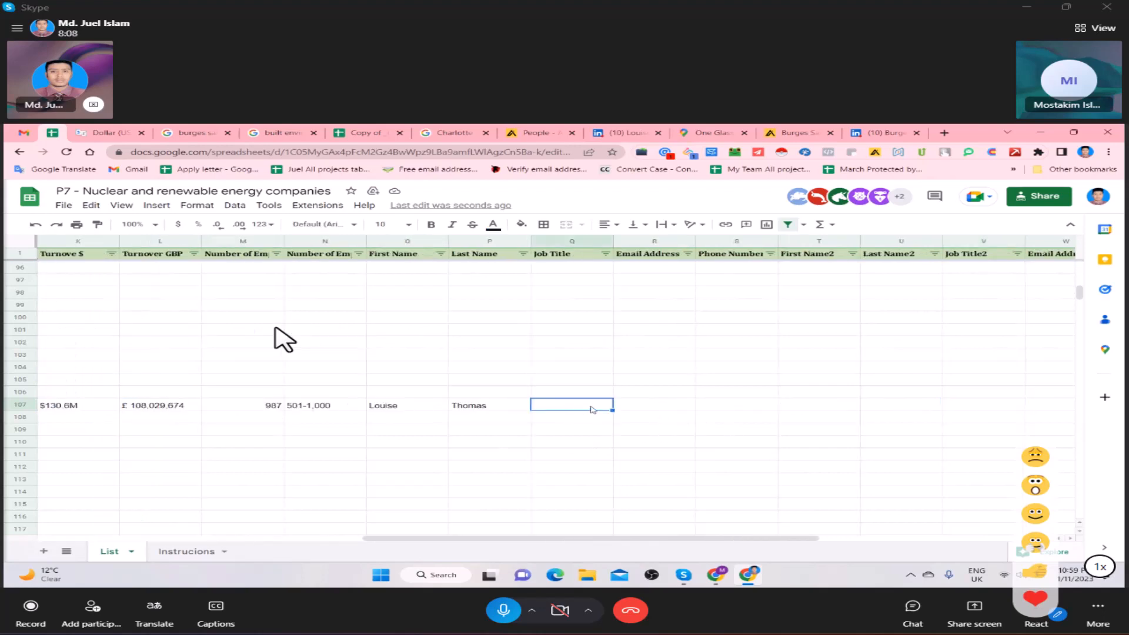
pyautogui.click(628, 133)
pyautogui.moveTo(203, 357); pyautogui.dragTo(363, 357)
pyautogui.click(72, 128)
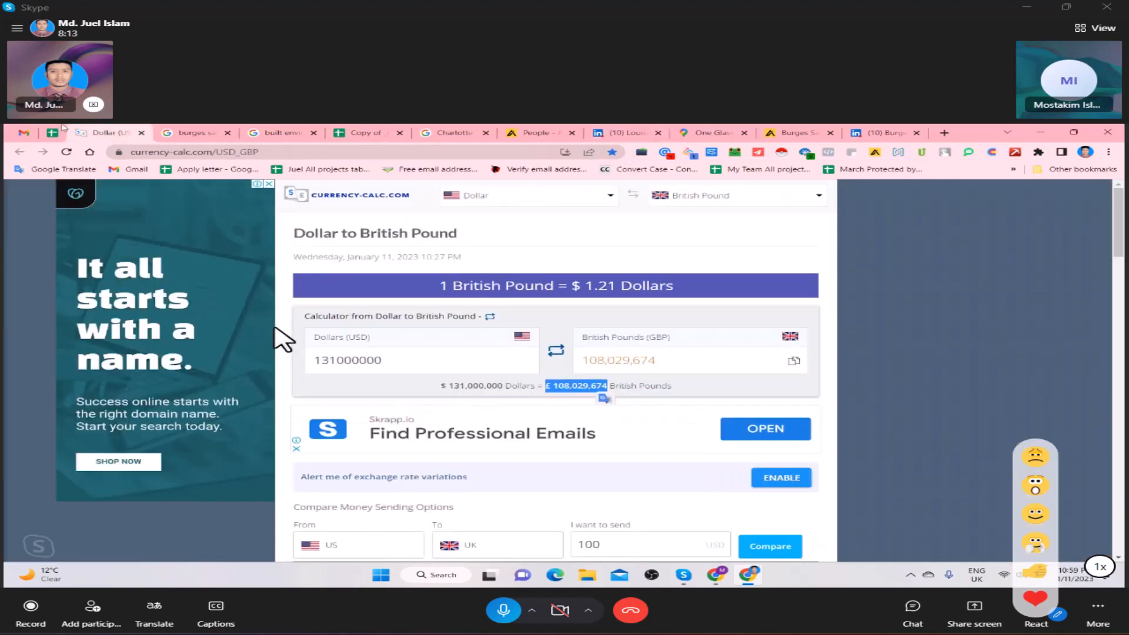
pyautogui.click(58, 128)
pyautogui.hotkey('ctrl', 'v')
pyautogui.press('Return')
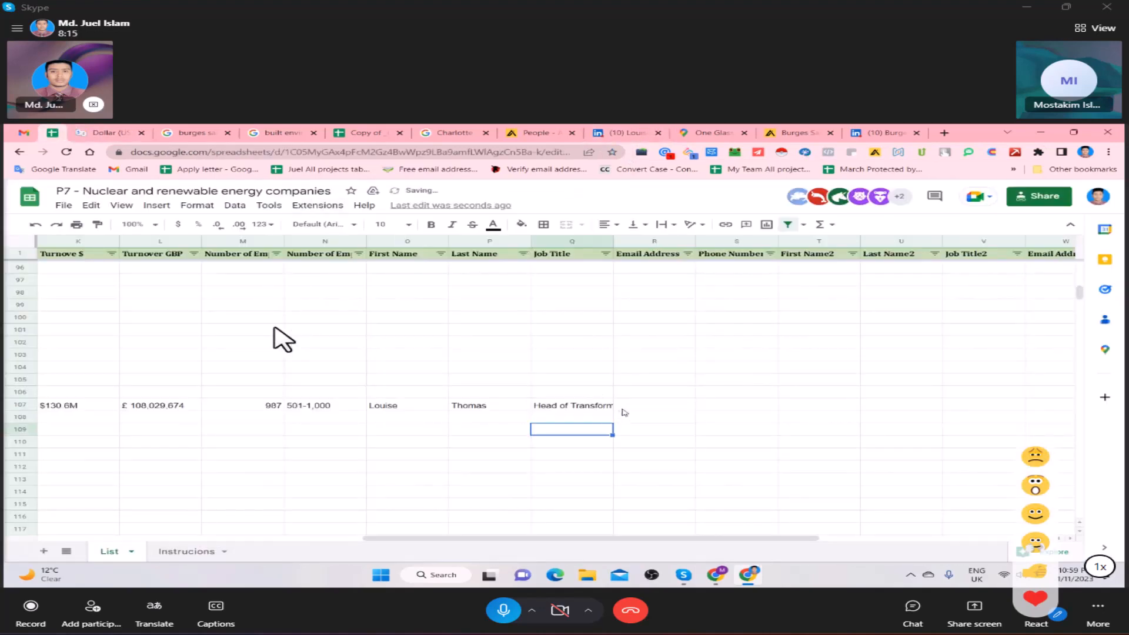
# - Check the contact's LinkedIn profile and look through the Burges Salmon LLP people list in Apollo, dismissing the error
pyautogui.click(638, 409)
pyautogui.click(669, 127)
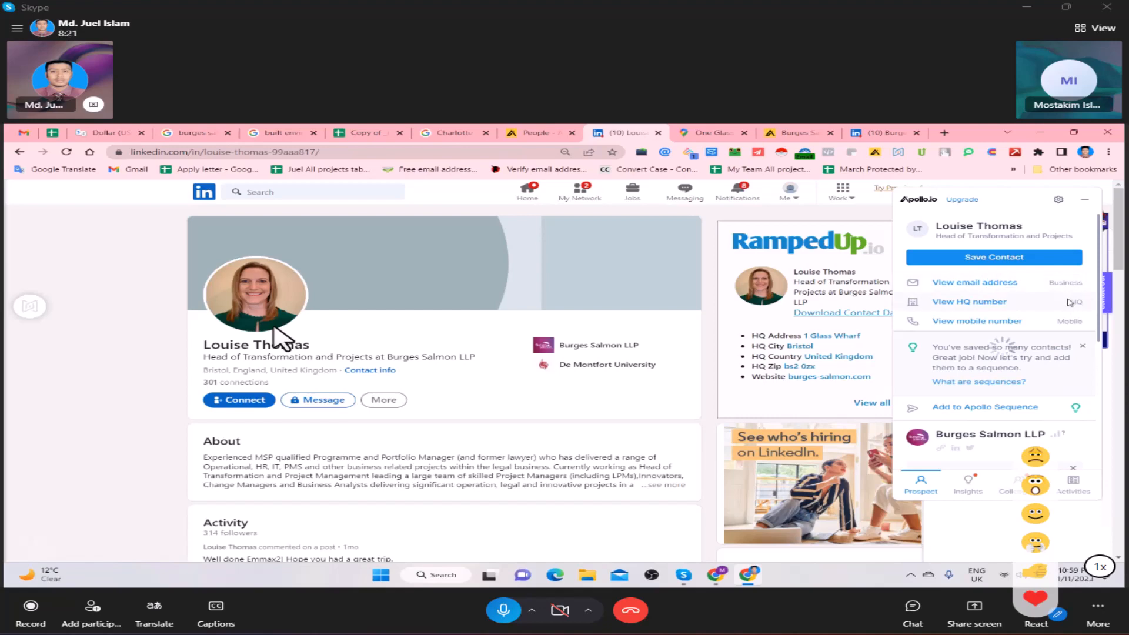
pyautogui.click(556, 127)
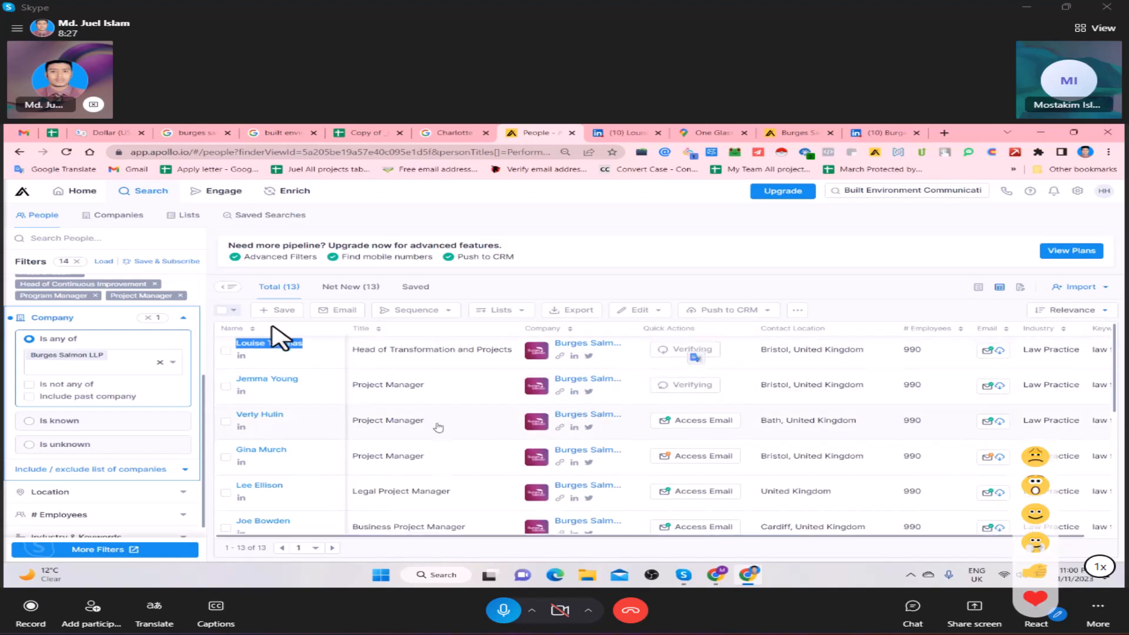
pyautogui.scroll(-3, 449, 422)
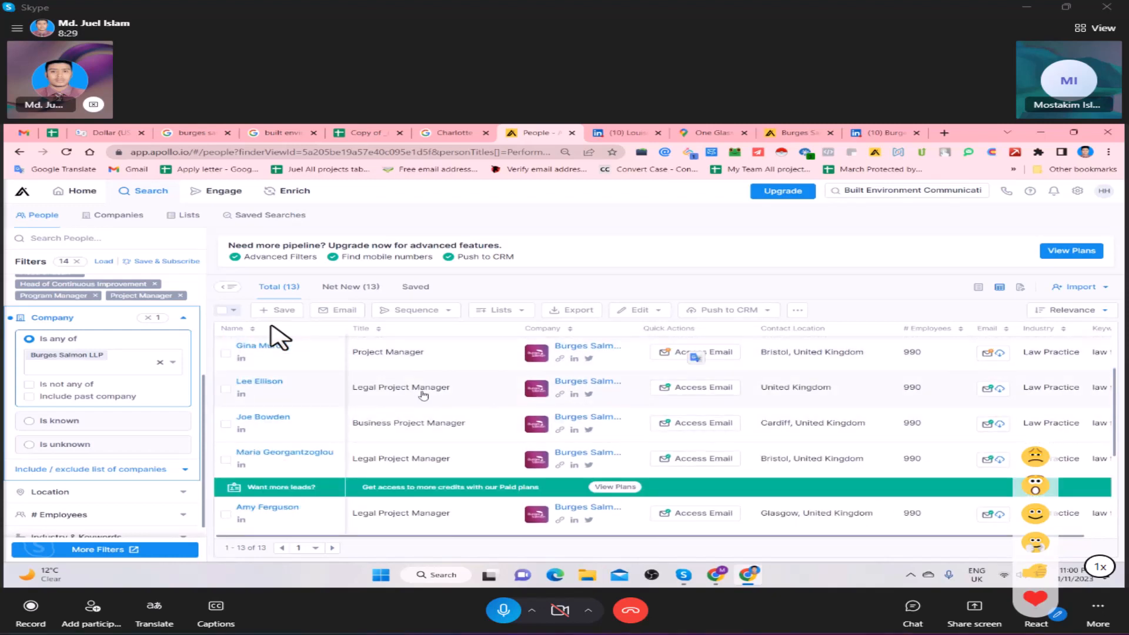
pyautogui.scroll(-2, 424, 395)
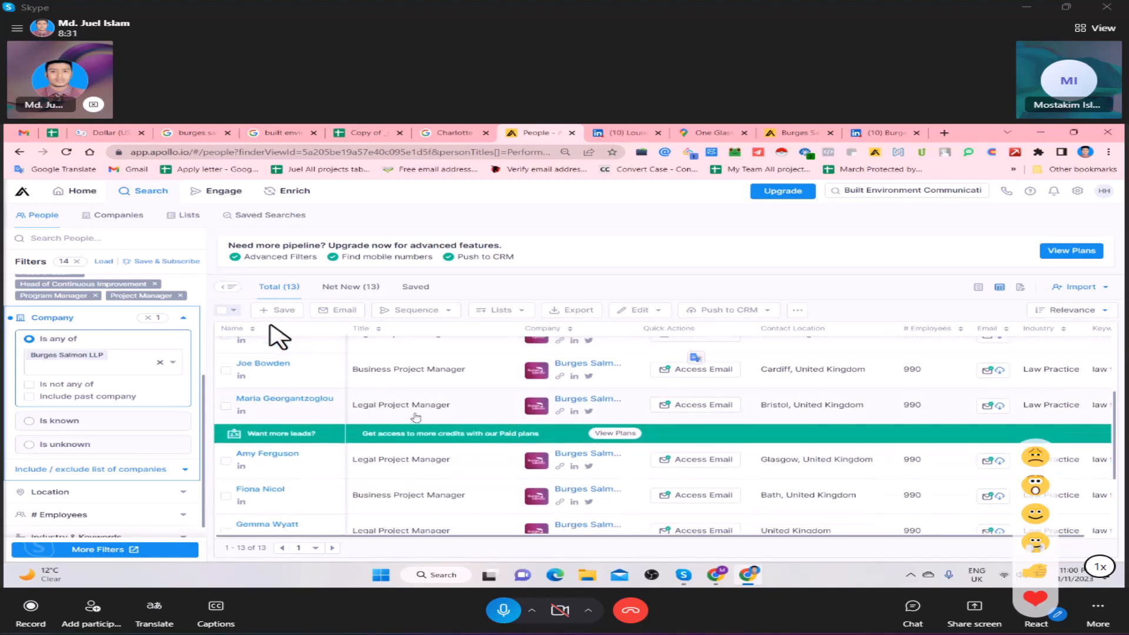
pyautogui.scroll(-3, 416, 419)
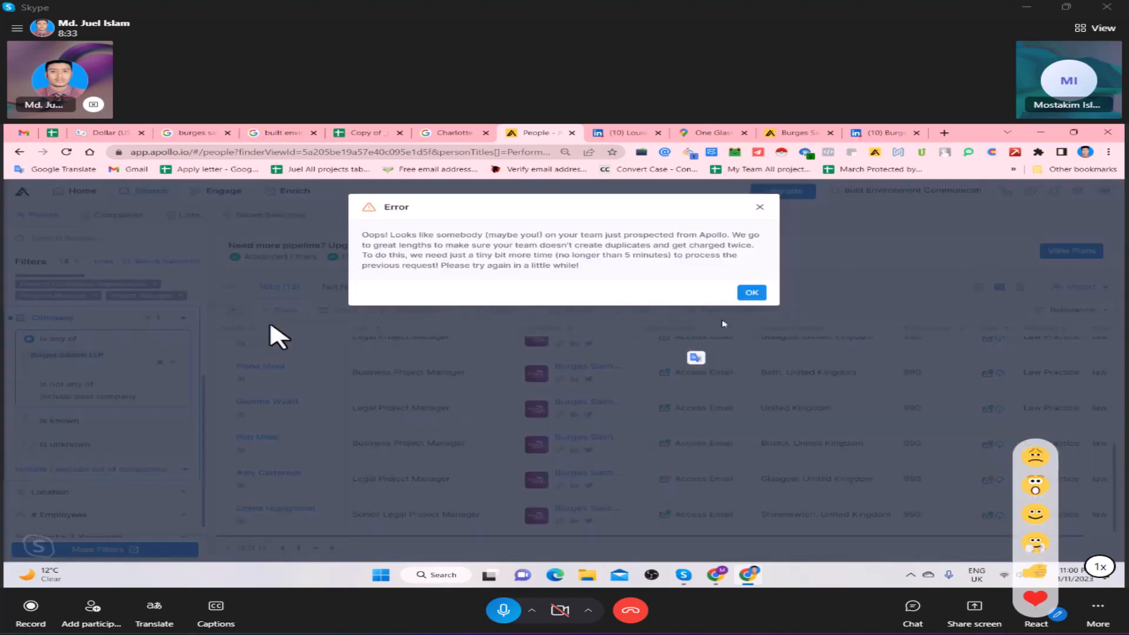
pyautogui.click(752, 293)
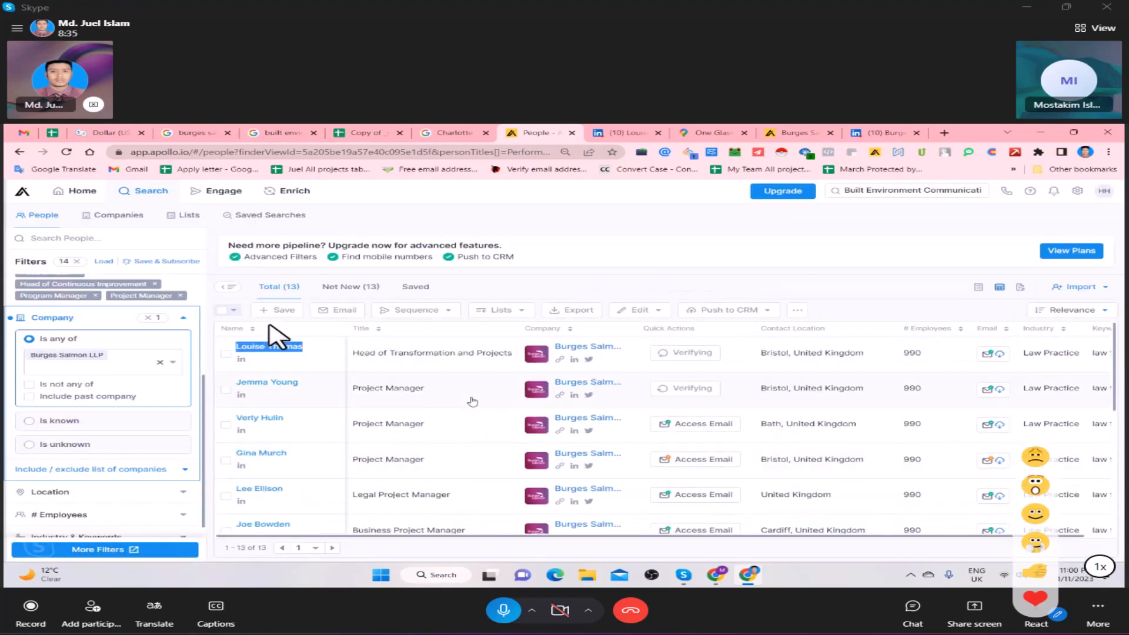
# - Copy the first contact's business email from the Apollo card on LinkedIn into the Email Address cell for Burges Salmon LLP
pyautogui.hotkey('ctrl', 'Tab')
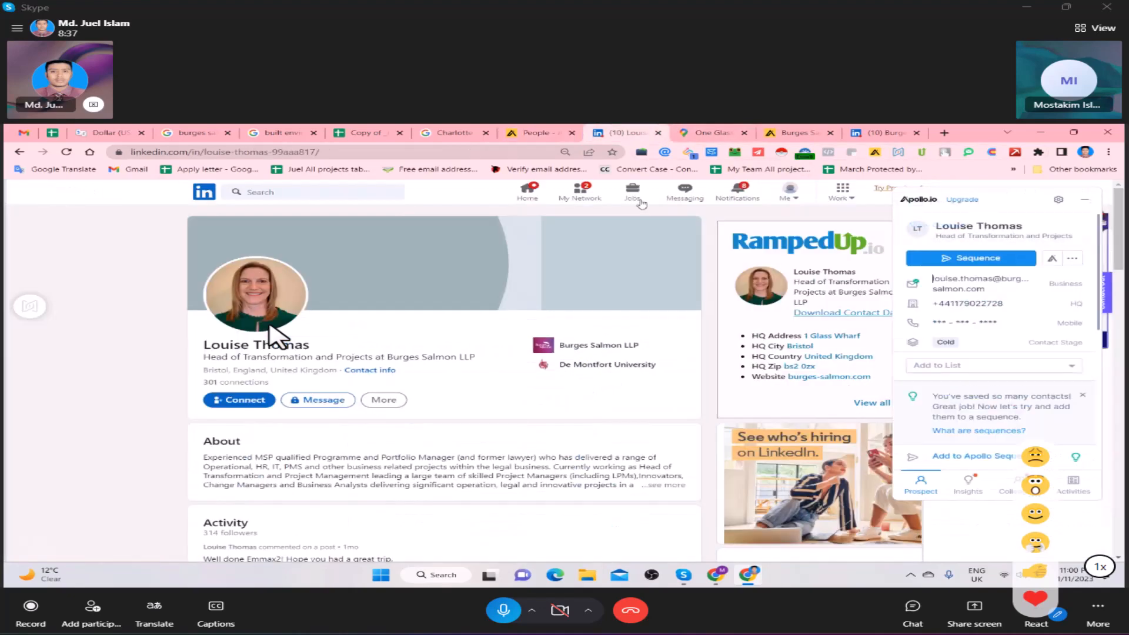
pyautogui.click(1072, 287)
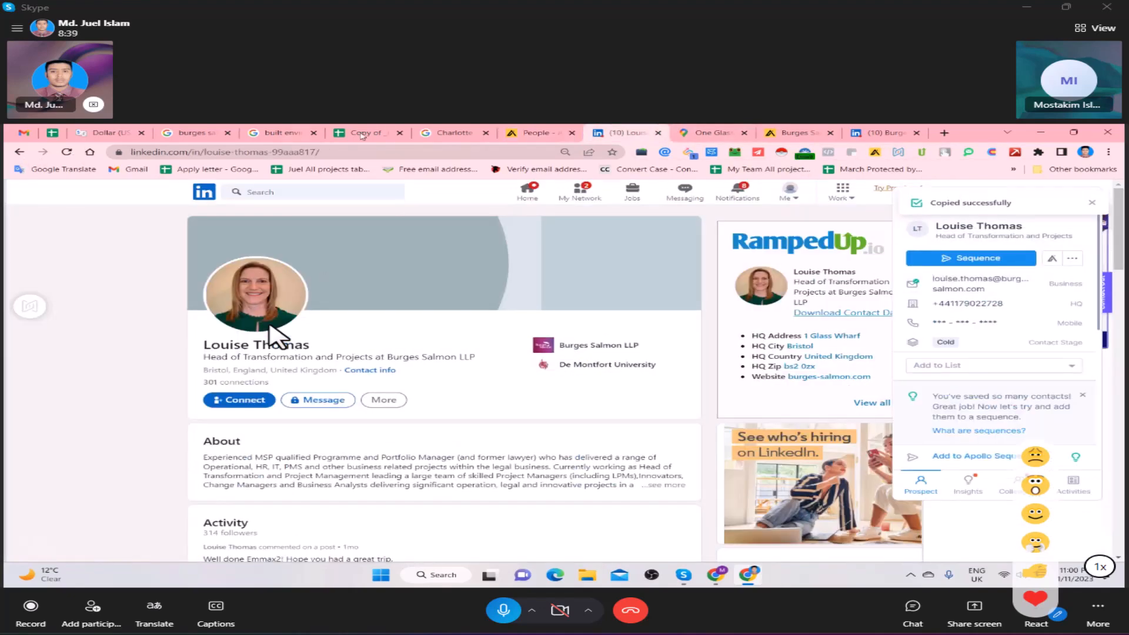
pyautogui.click(365, 133)
pyautogui.click(52, 131)
pyautogui.doubleClick(667, 406)
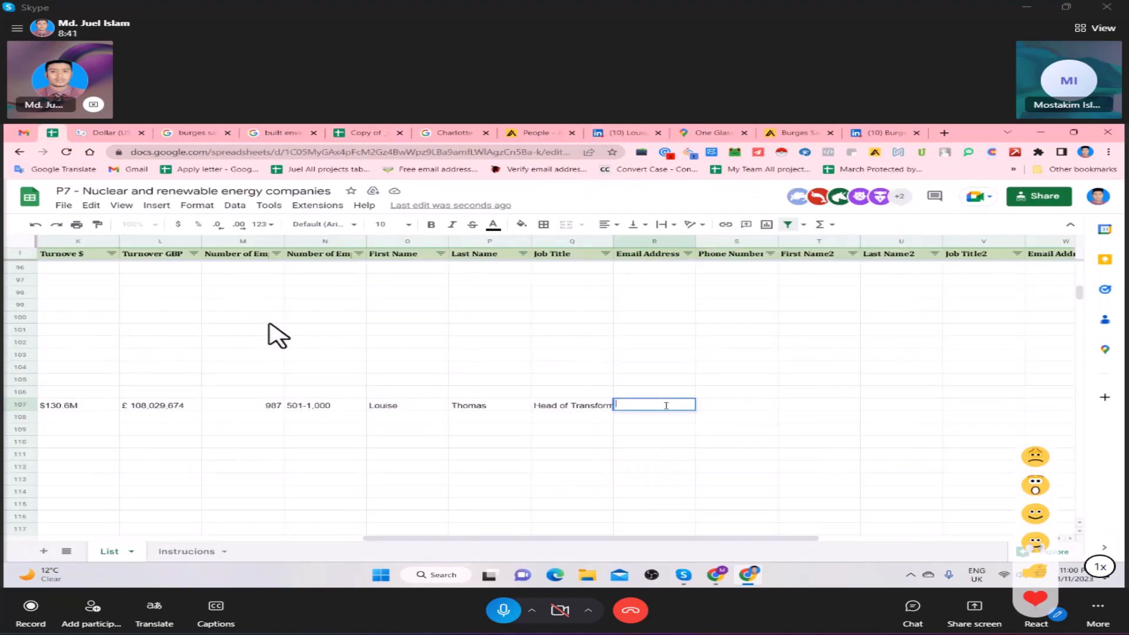
pyautogui.hotkey('ctrl', 'v')
pyautogui.click(665, 426)
# - Copy the company's HQ phone number from Apollo into the first contact's Phone Number cell, removing the plus sign and spacing the digit groups
pyautogui.click(706, 409)
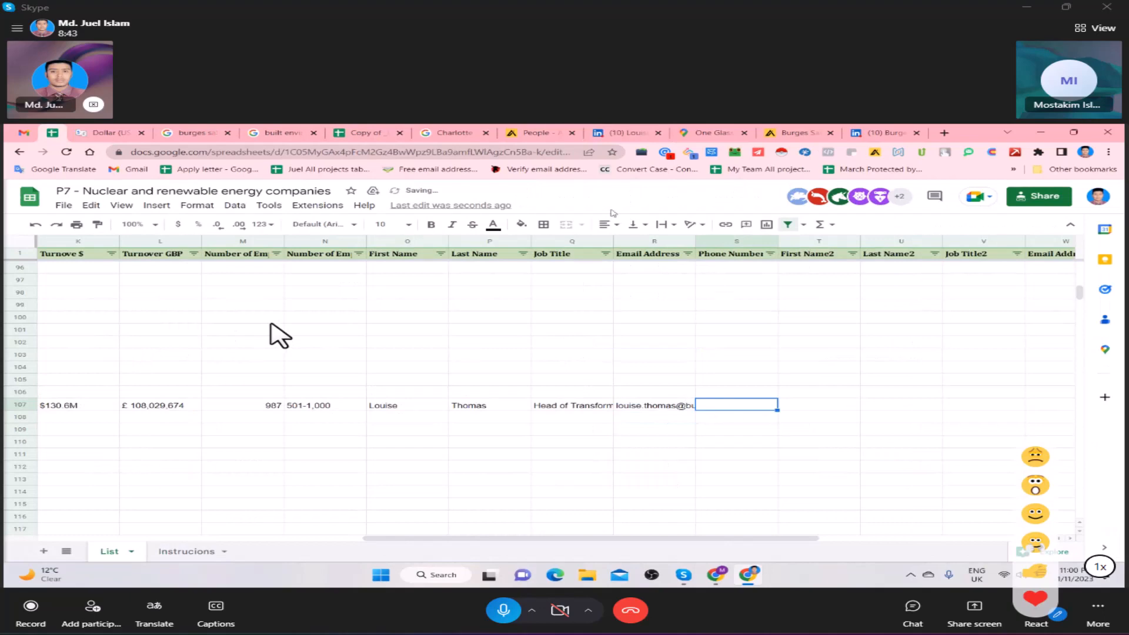
pyautogui.click(541, 132)
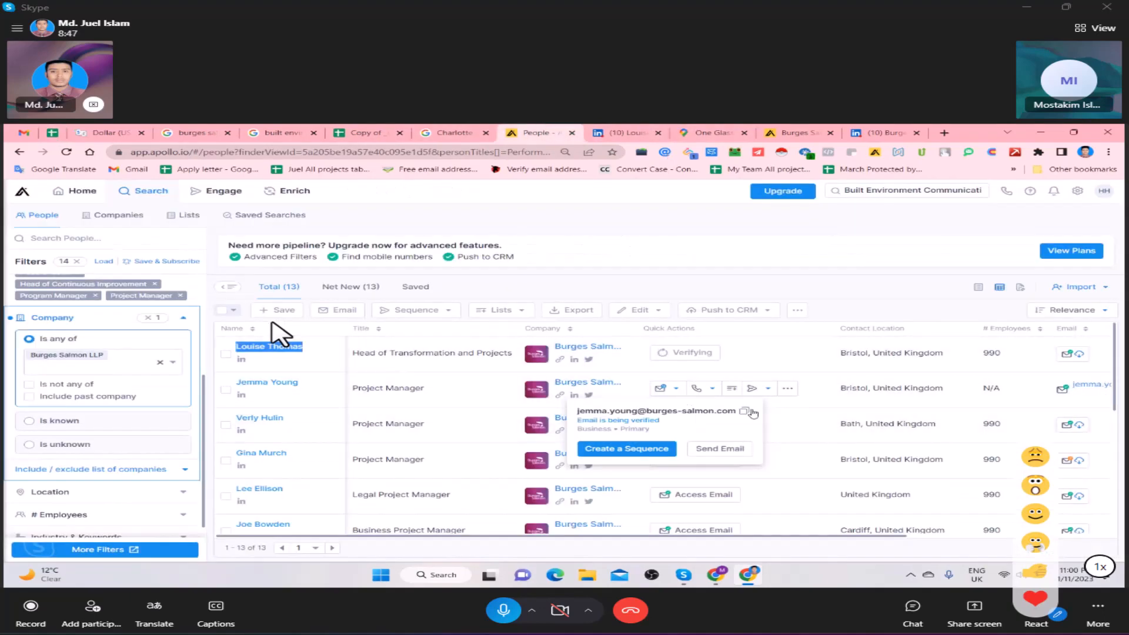
pyautogui.click(713, 389)
pyautogui.click(715, 420)
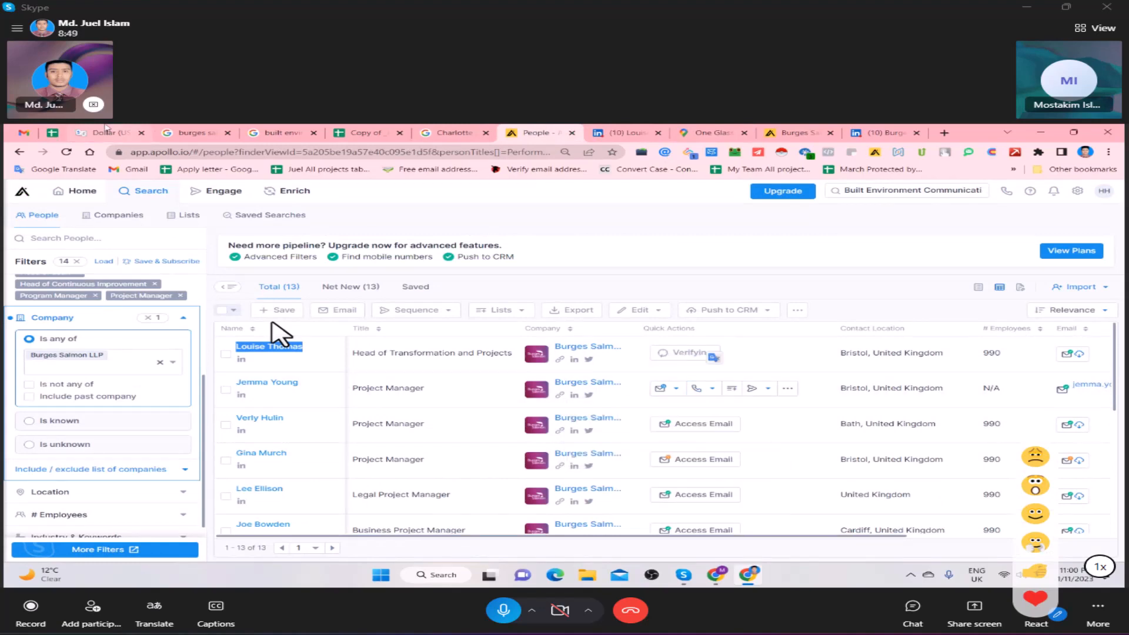
pyautogui.click(107, 132)
pyautogui.click(54, 133)
pyautogui.click(363, 134)
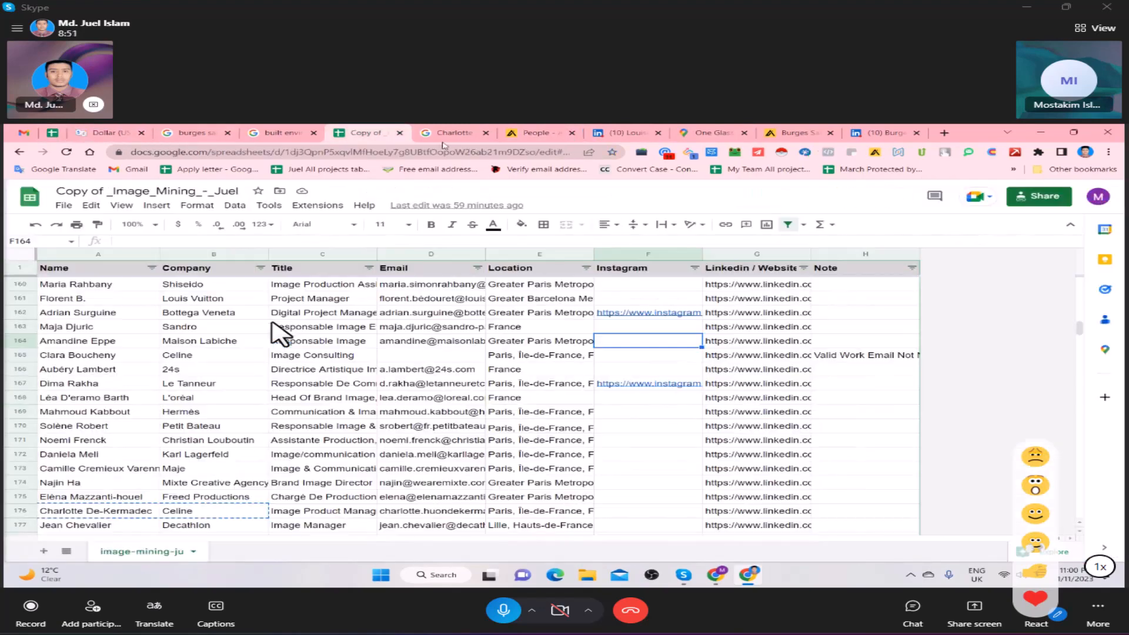
pyautogui.click(123, 134)
pyautogui.click(53, 133)
pyautogui.hotkey('ctrl', 'v')
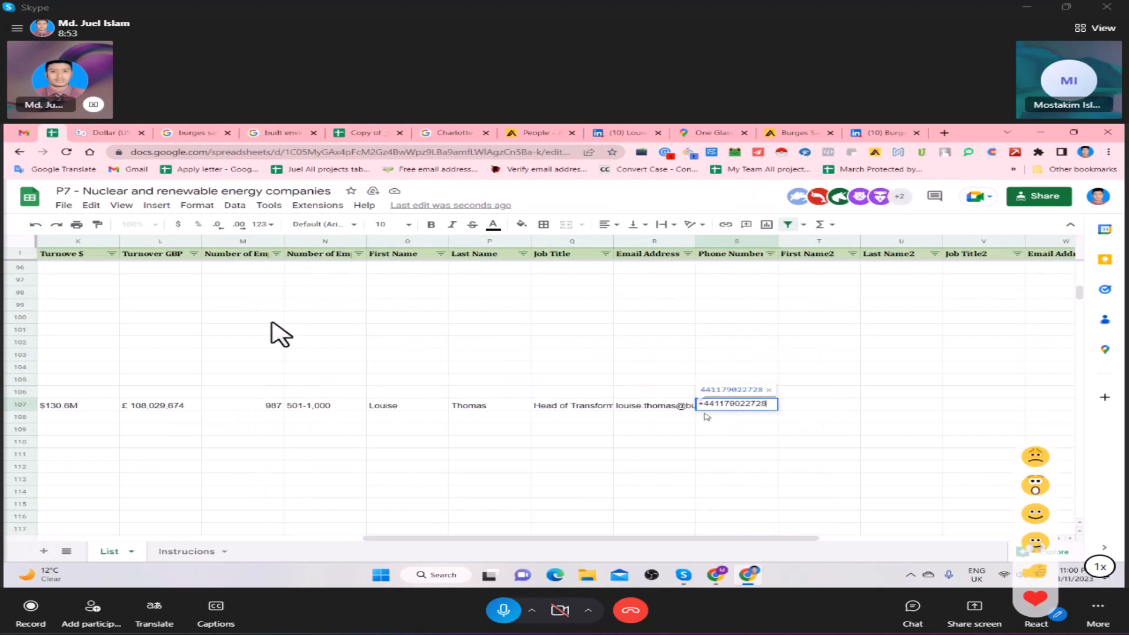
pyautogui.press('Delete')
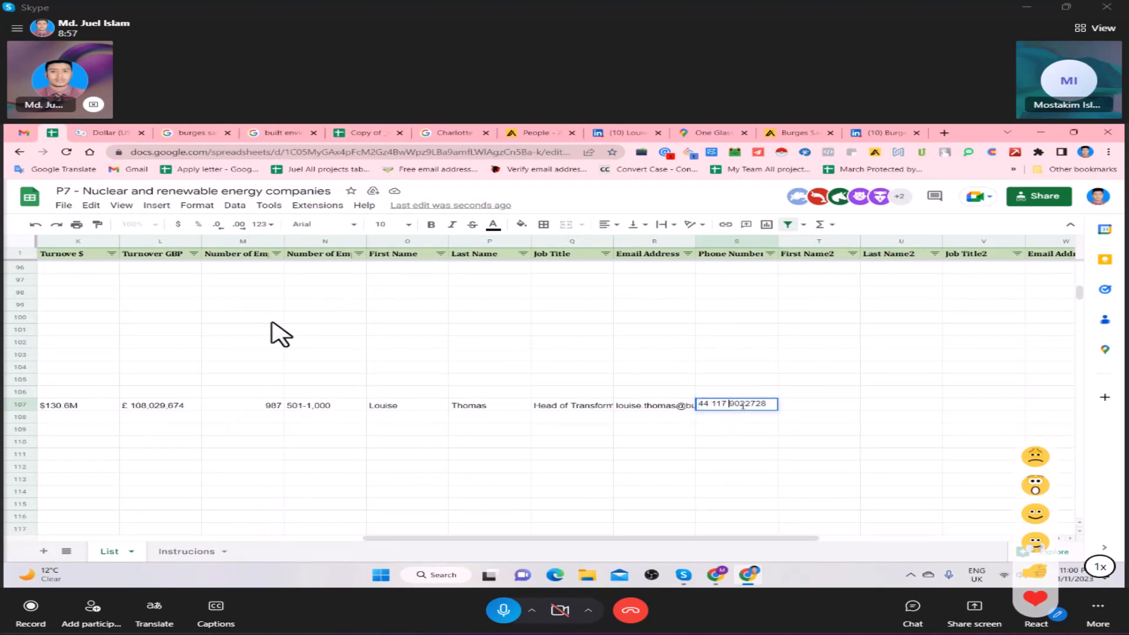
pyautogui.press('Tab')
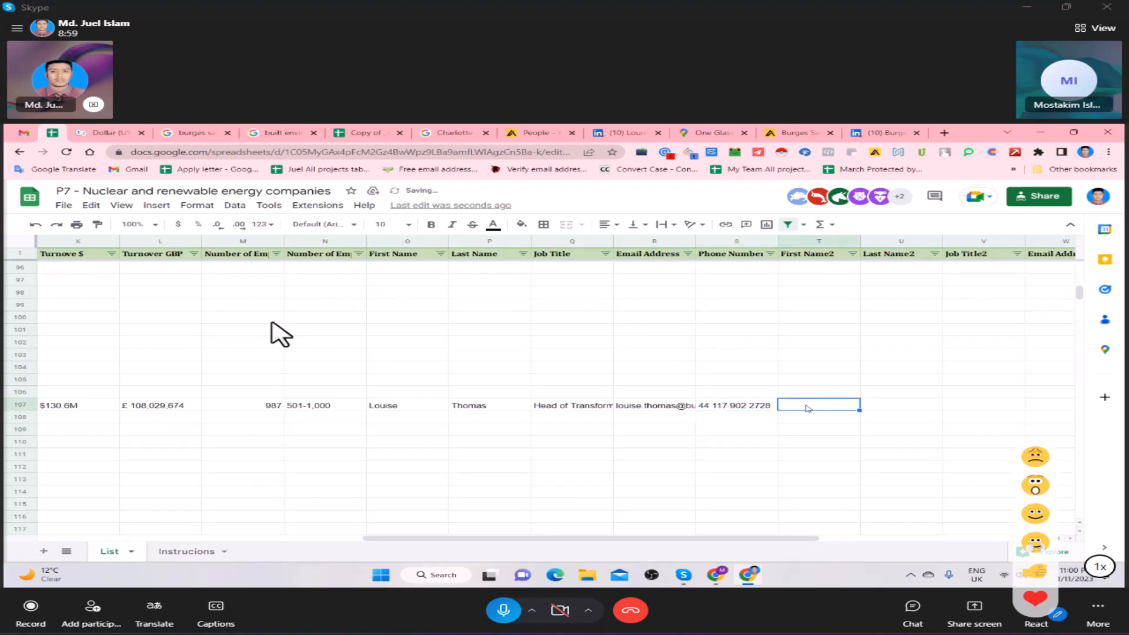
# - Copy the full name of the second person in the Burges Salmon LLP people list in Apollo
pyautogui.press('Right')
pyautogui.press('Right')
pyautogui.press('Right')
pyautogui.click(736, 407)
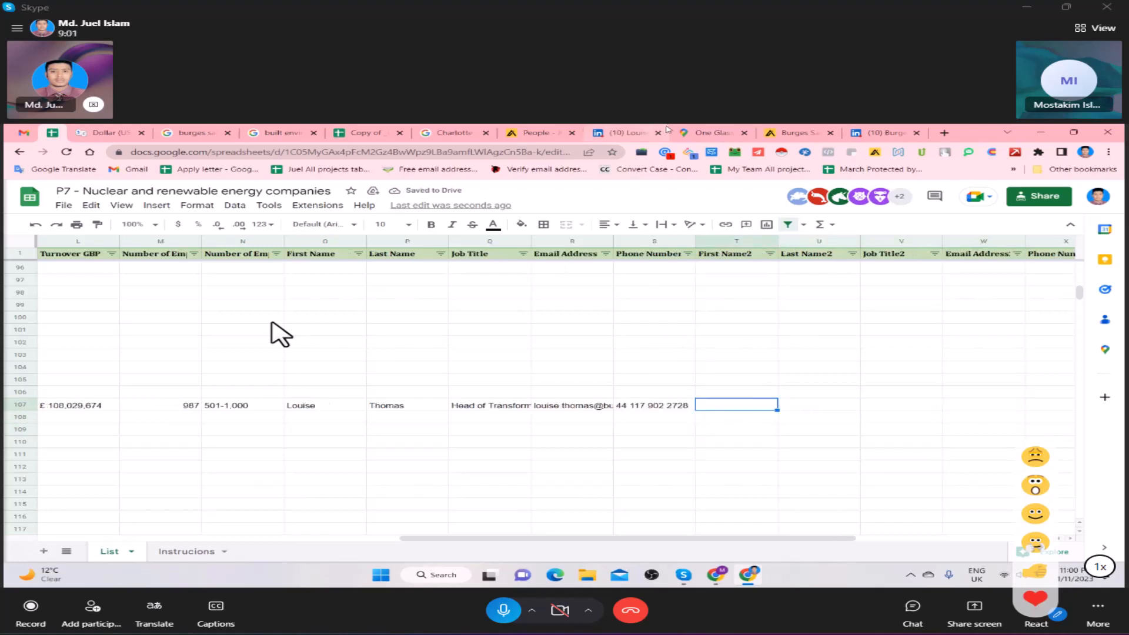
pyautogui.click(352, 129)
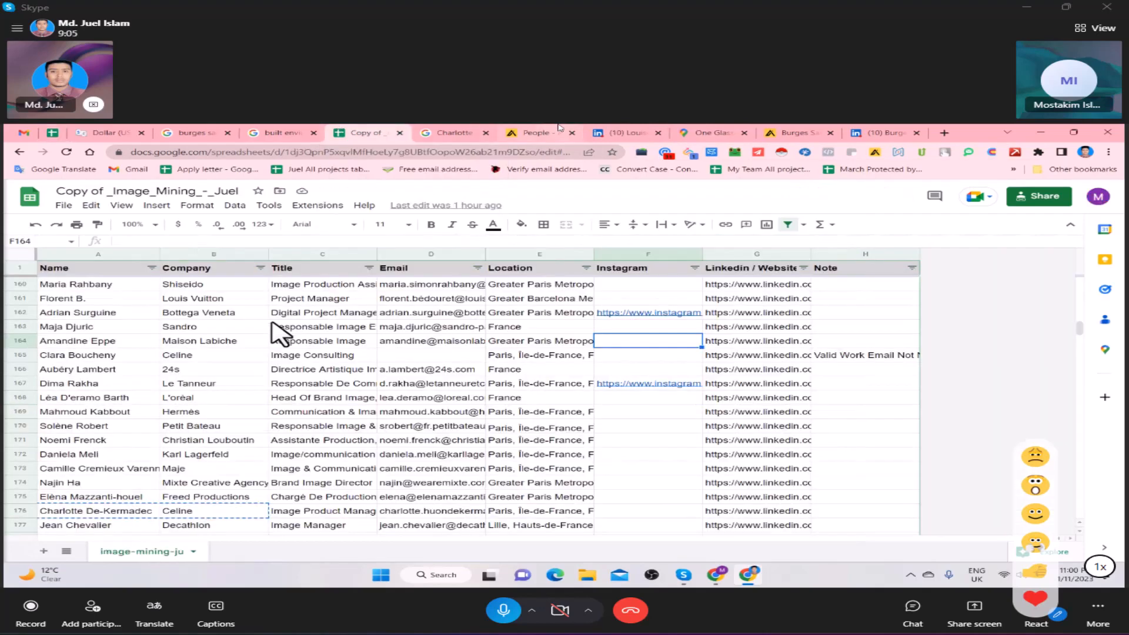
pyautogui.click(538, 131)
pyautogui.scroll(2, 384, 375)
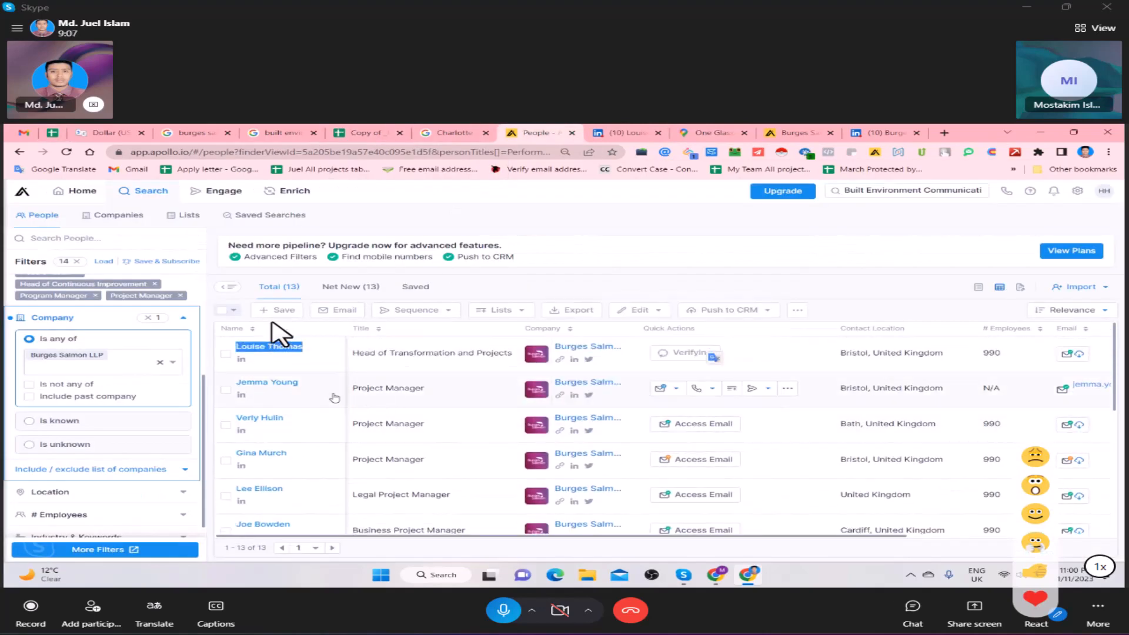
pyautogui.tripleClick(259, 382)
pyautogui.hotkey('ctrl', 'c')
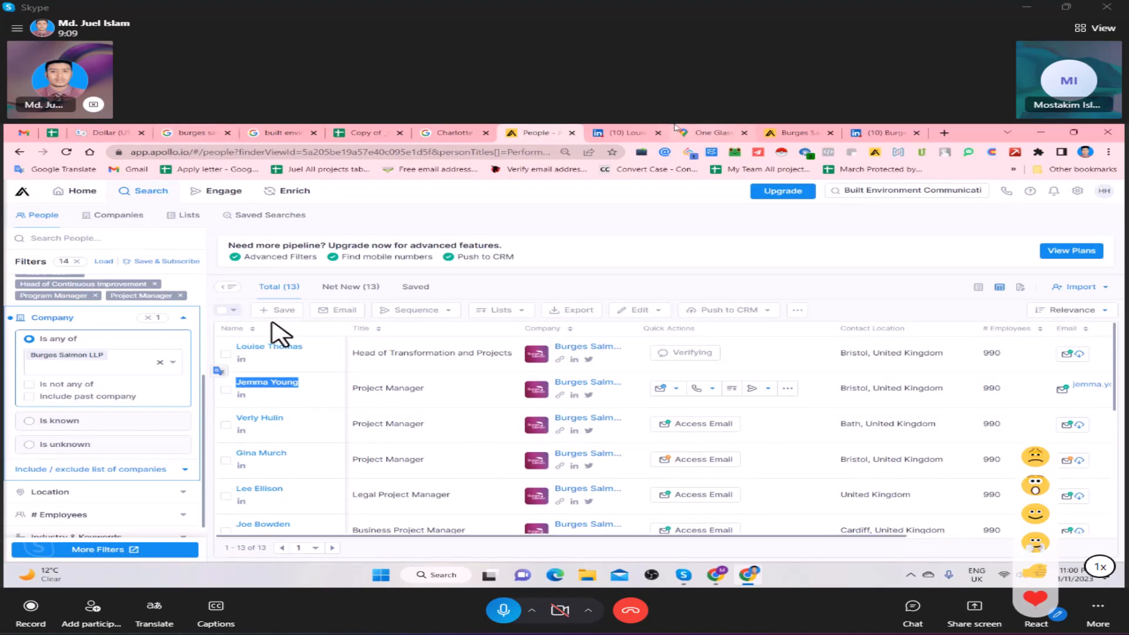
# - Enter the copied contact name in row 107 of the sheet, split between First Name2 and Last Name2
pyautogui.click(353, 130)
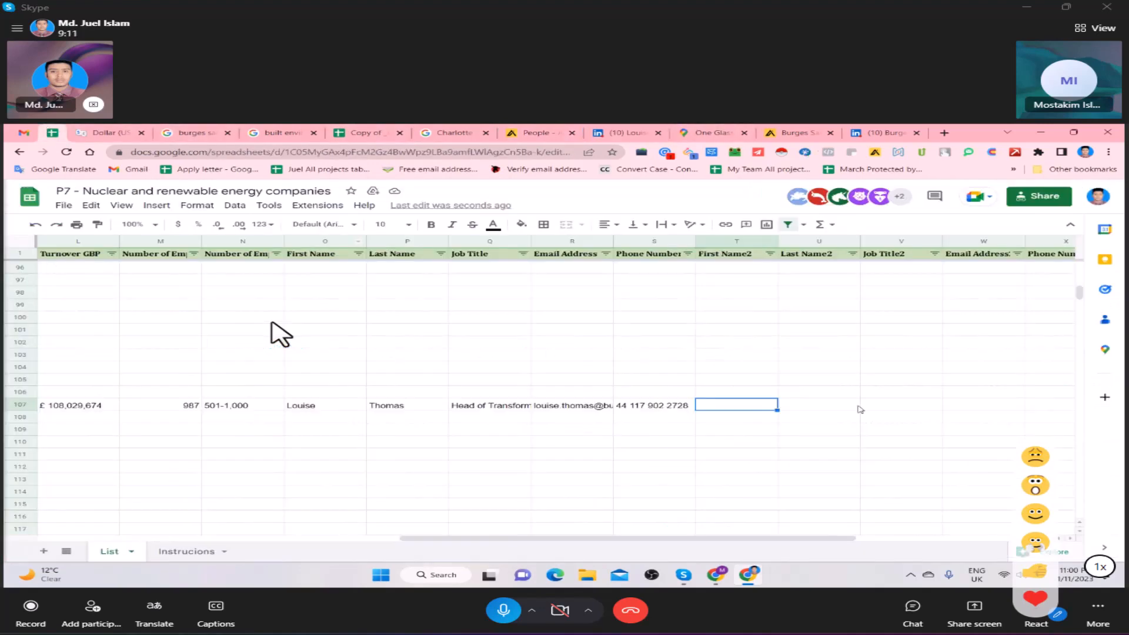
pyautogui.doubleClick(744, 408)
pyautogui.hotkey('ctrl', 'v')
pyautogui.press('BackSpace')
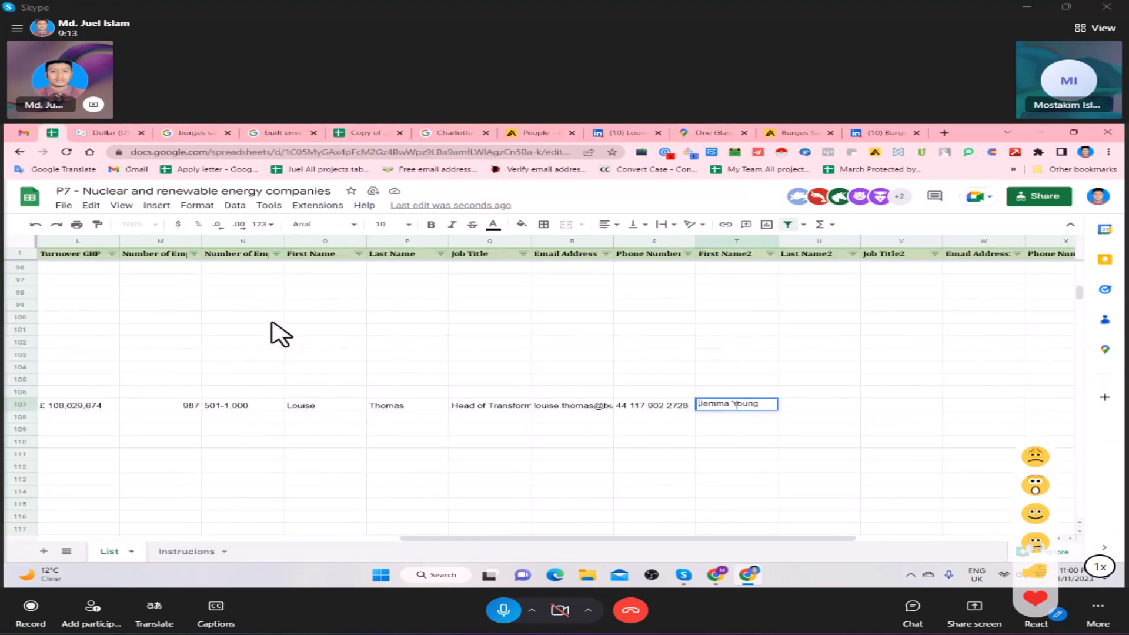
pyautogui.press('BackSpace')
pyautogui.click(808, 407)
pyautogui.write('Young')
# - Copy the second contact's title, Project Manager, from Apollo into the Job Title2 cell of row 107
pyautogui.click(887, 408)
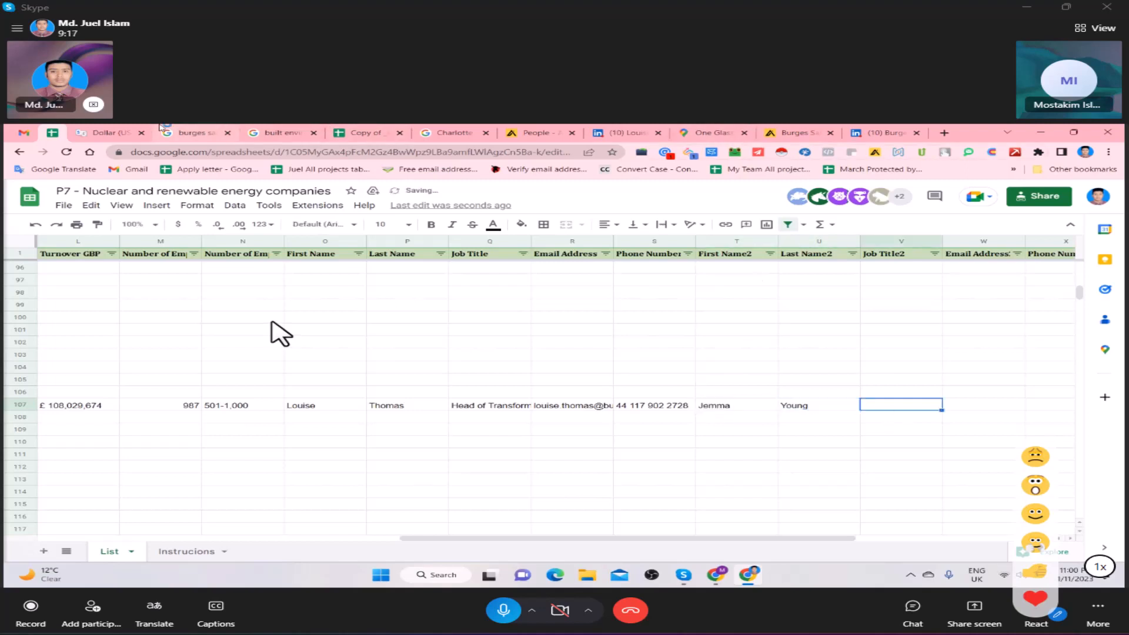
pyautogui.click(532, 133)
pyautogui.moveTo(425, 389); pyautogui.dragTo(349, 392)
pyautogui.hotkey('ctrl', 'c')
pyautogui.click(52, 134)
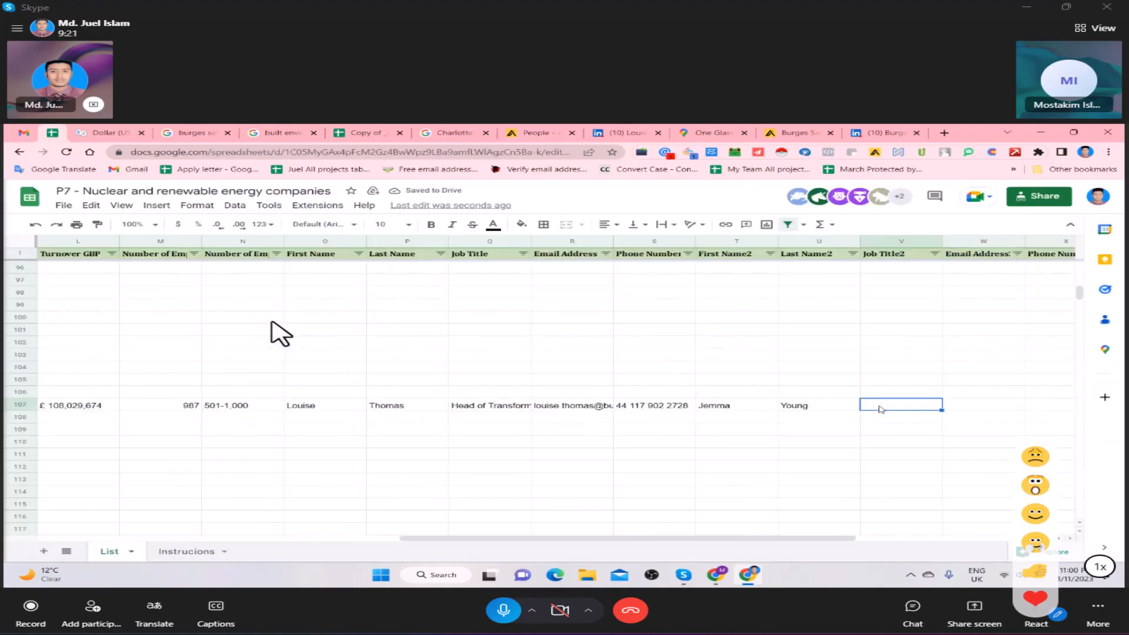
pyautogui.hotkey('ctrl', 'v')
pyautogui.press('Tab')
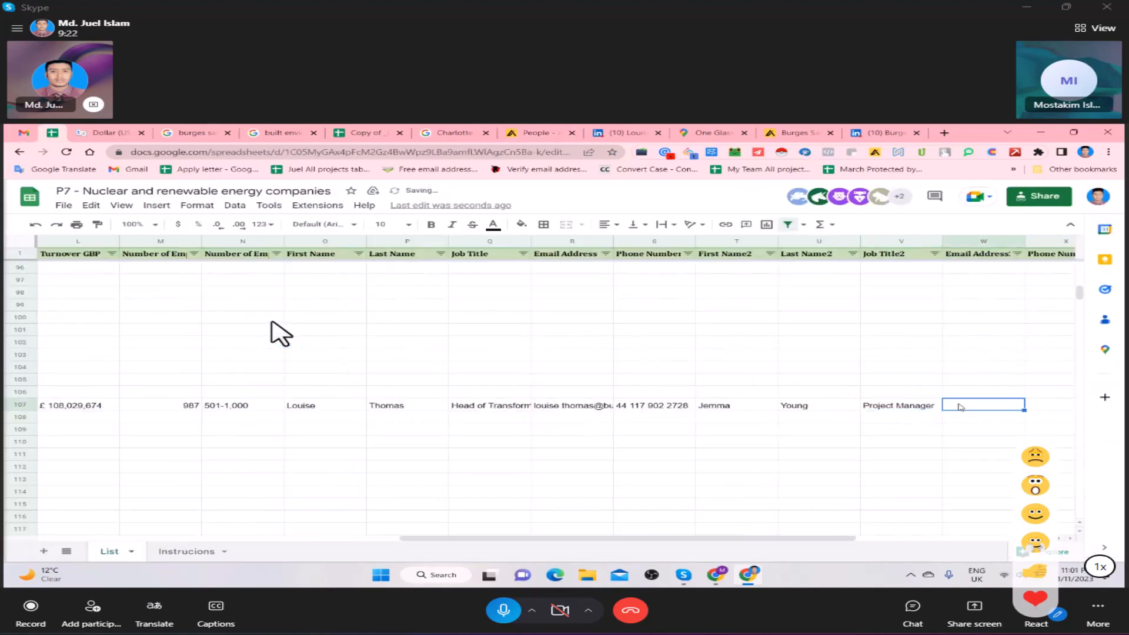
# - Copy the second contact's email from the Apollo people list into the second email address cell of row 107
pyautogui.click(602, 130)
pyautogui.click(547, 132)
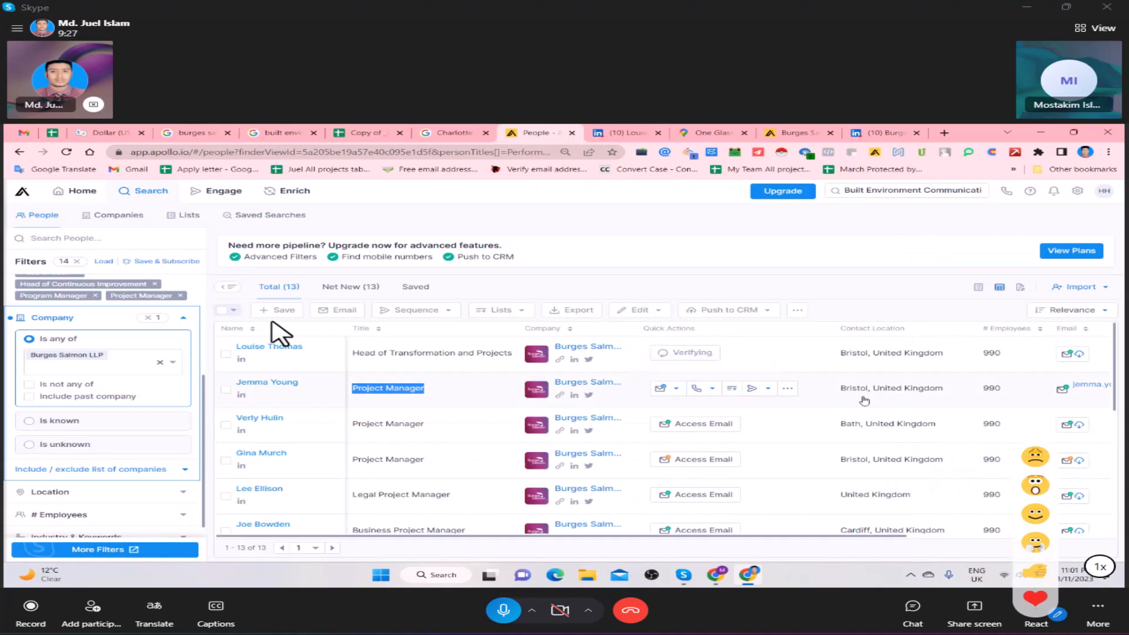
pyautogui.click(672, 393)
pyautogui.click(746, 414)
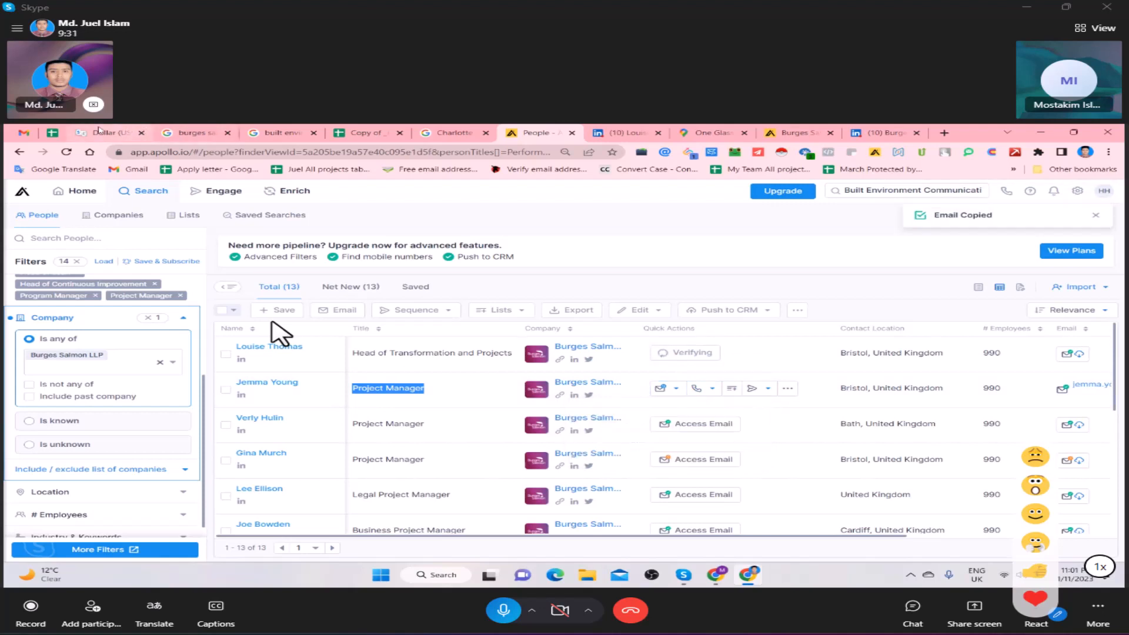
pyautogui.click(52, 134)
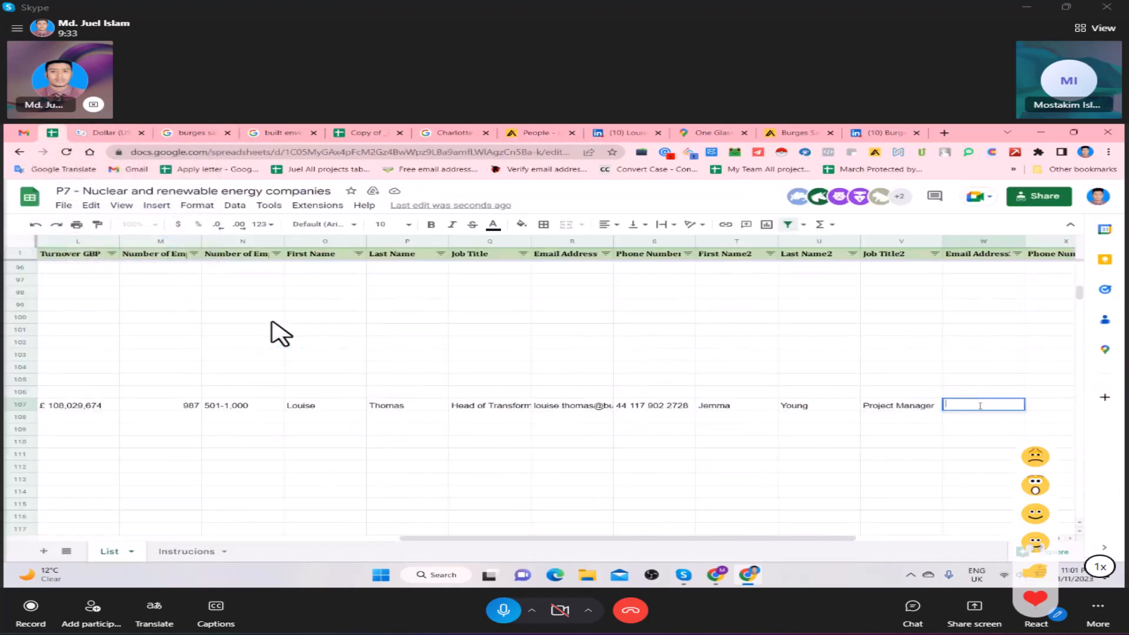
pyautogui.hotkey('ctrl', 'v')
# - Duplicate the first contact's phone number into the second contact's phone number cell in row 107
pyautogui.click(1048, 408)
pyautogui.click(680, 410)
pyautogui.hotkey('ctrl', 'c')
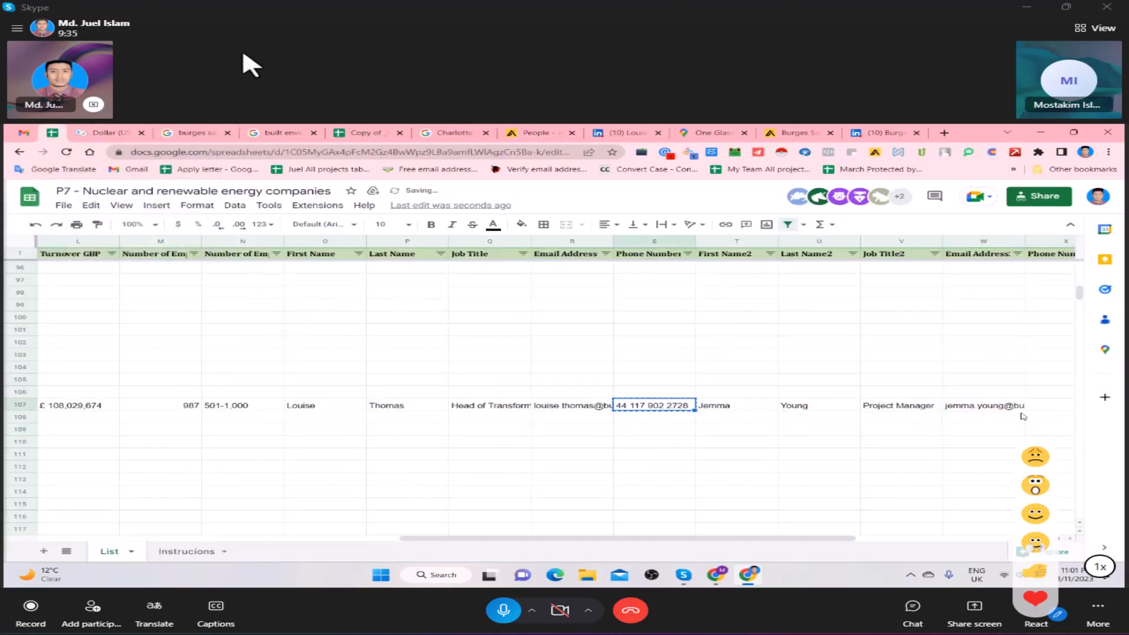
pyautogui.click(1047, 403)
pyautogui.hotkey('ctrl', 'v')
pyautogui.click(996, 403)
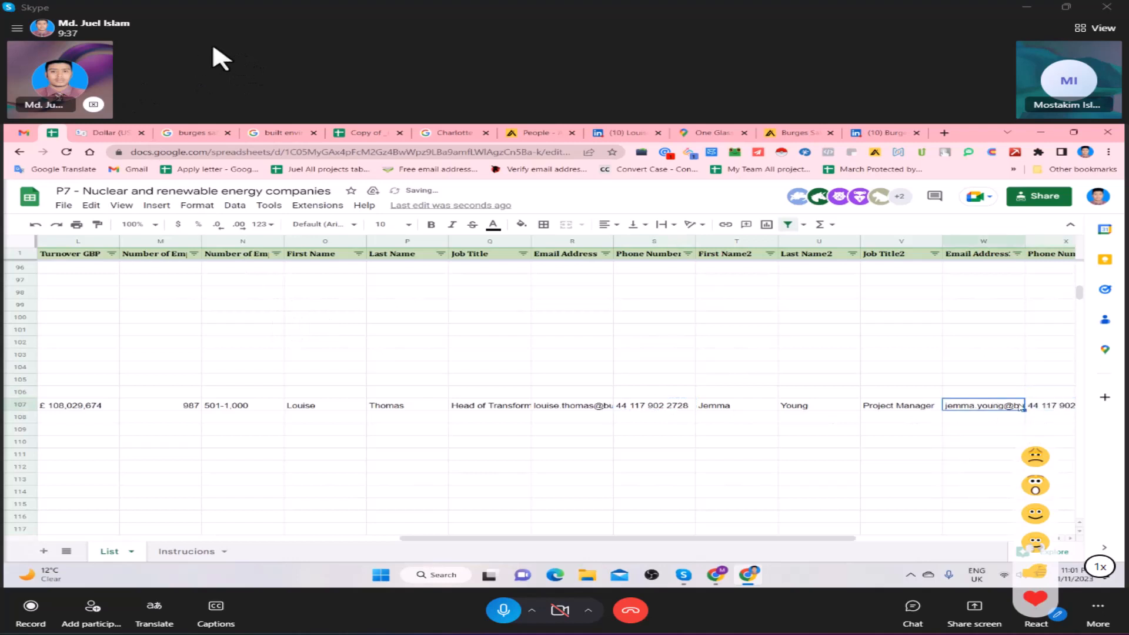
# - Check the third contact's columns in row 107 and look through the Burges Salmon LLP people in Apollo for another candidate
pyautogui.press('Right')
pyautogui.press('Right')
pyautogui.press('Right')
pyautogui.press('Right')
pyautogui.press('Right')
pyautogui.press('Right')
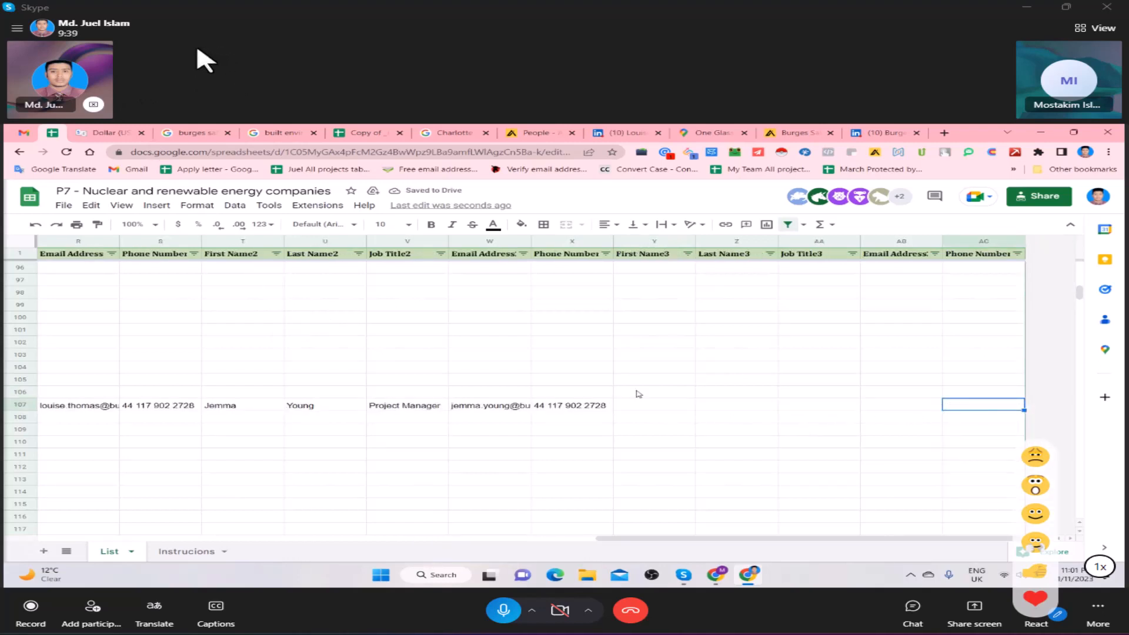
pyautogui.click(548, 129)
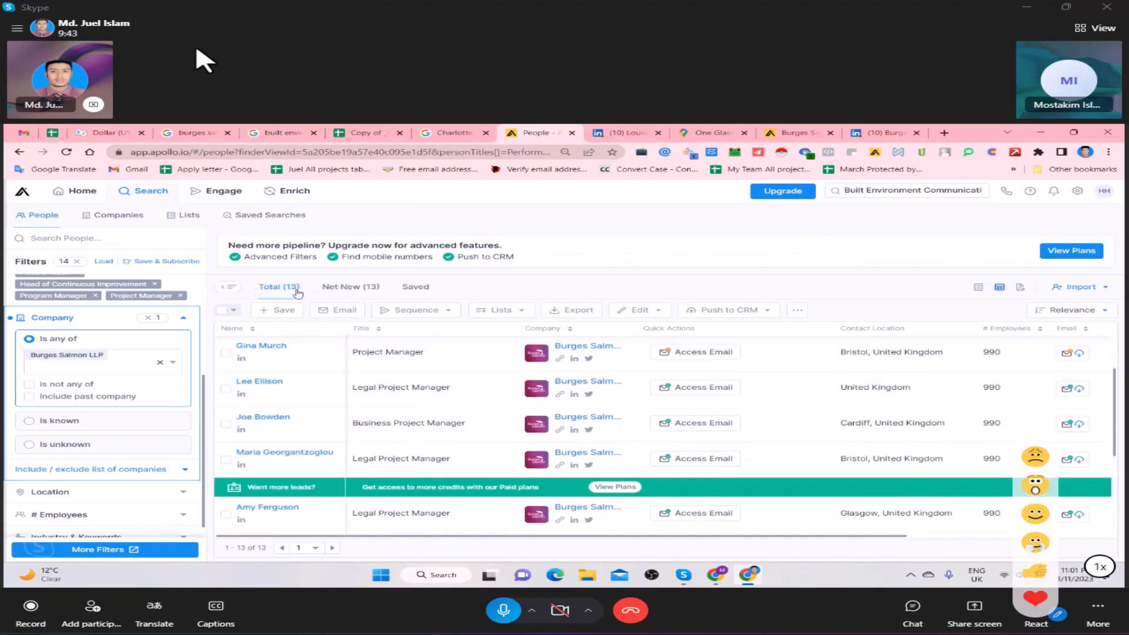
pyautogui.scroll(-3, 477, 405)
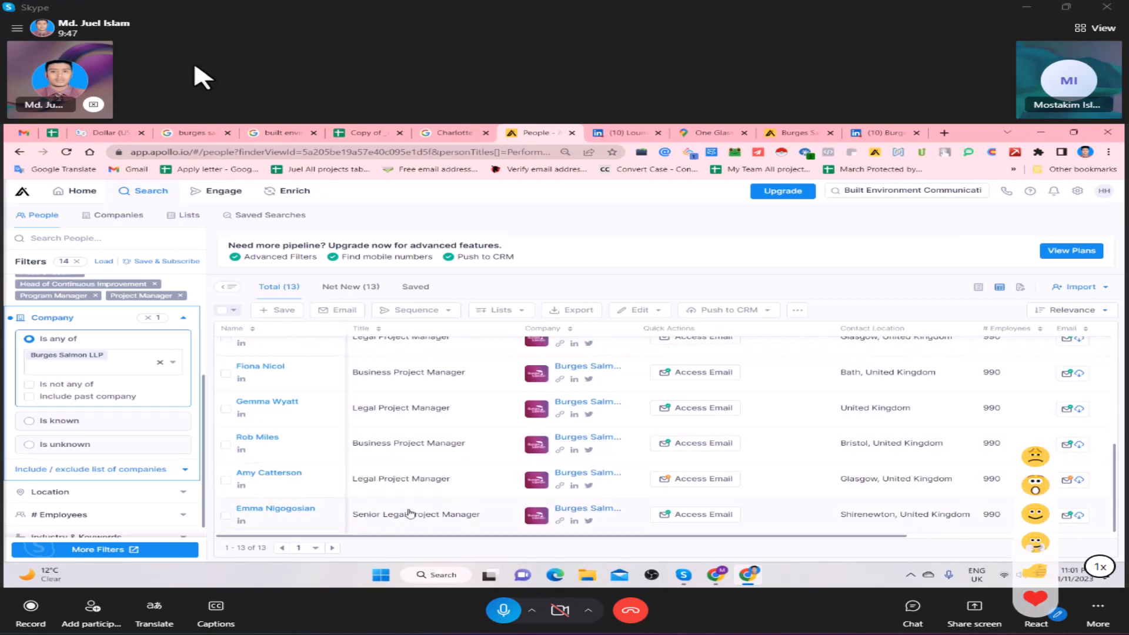
pyautogui.scroll(5, 415, 500)
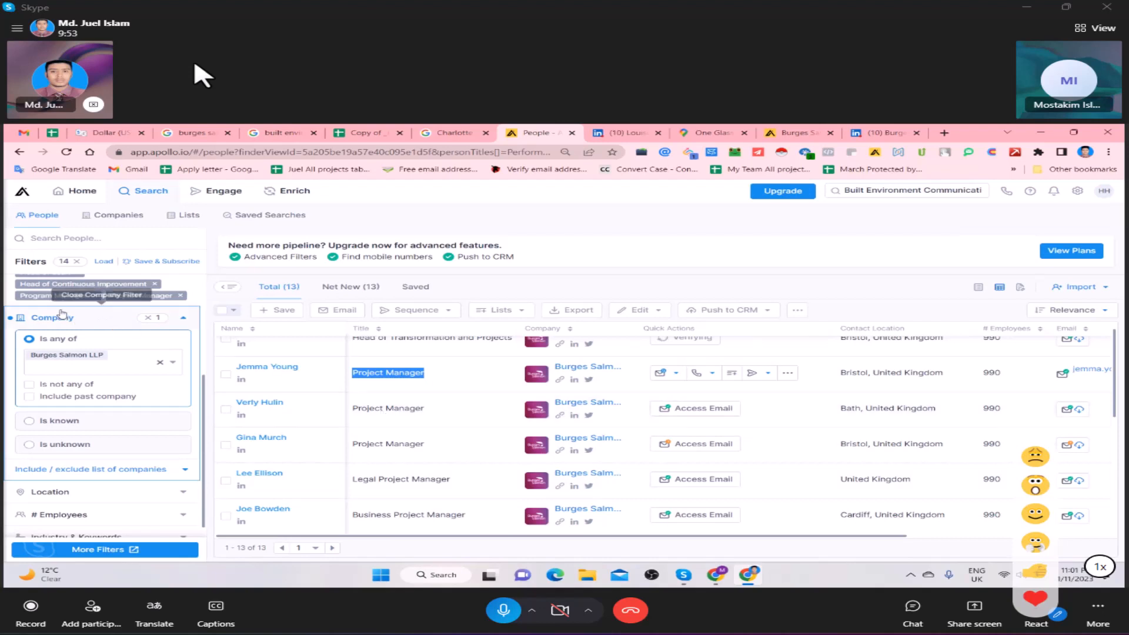
pyautogui.scroll(2, 25, 297)
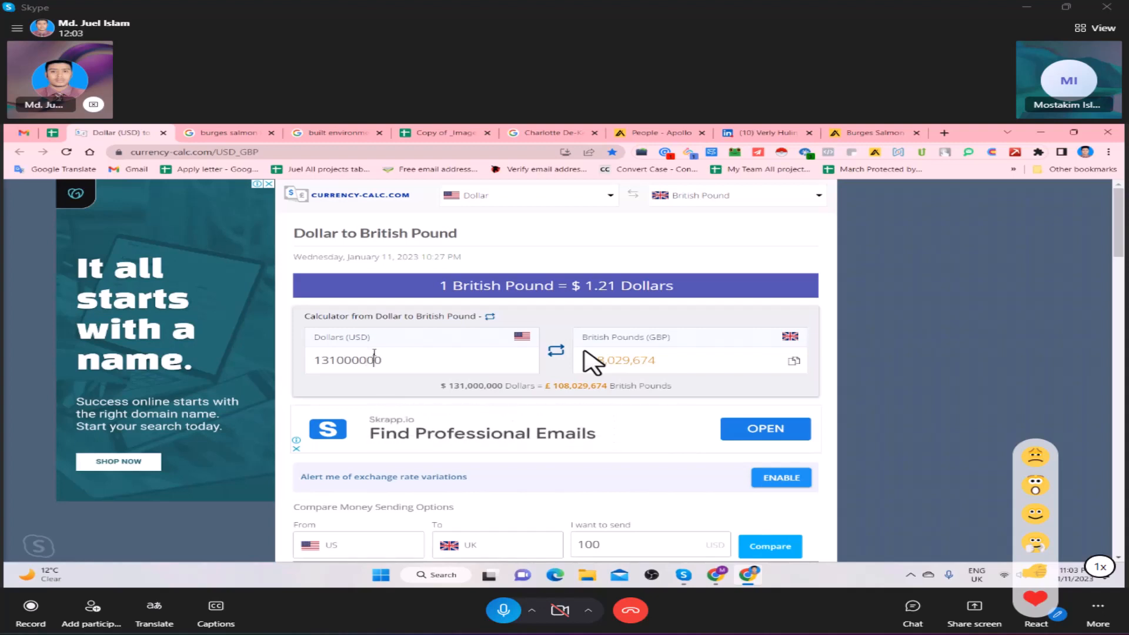
# - Examine the 131000000 dollar amount and its digits in the Dollar to British Pound calculator
pyautogui.doubleClick(374, 360)
pyautogui.doubleClick(373, 359)
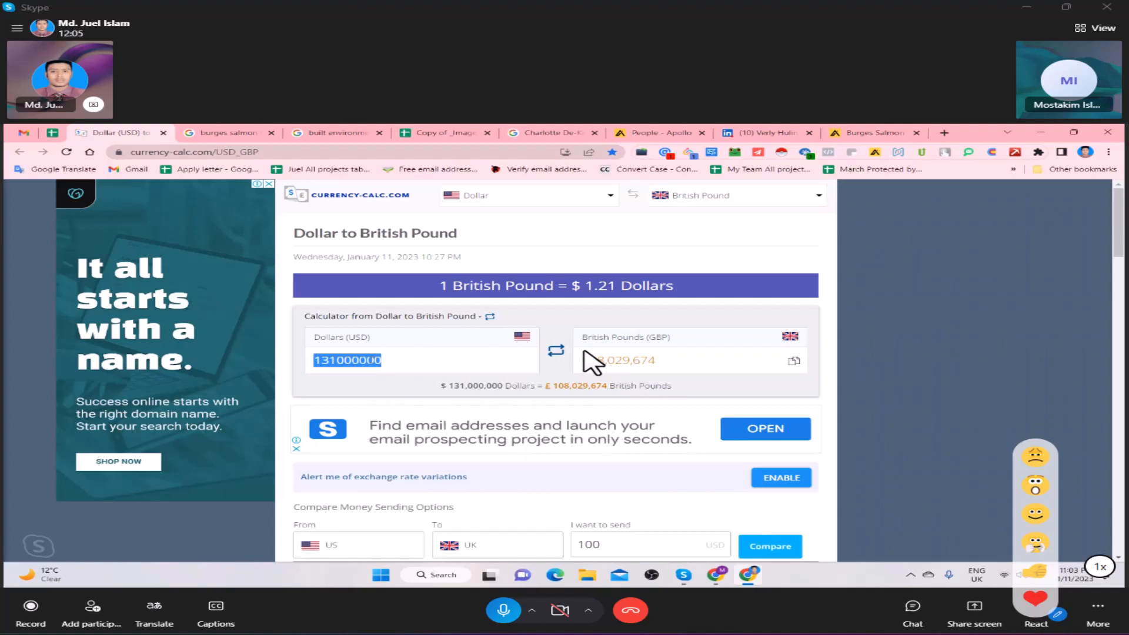
pyautogui.click(370, 359)
pyautogui.moveTo(418, 365); pyautogui.dragTo(334, 365)
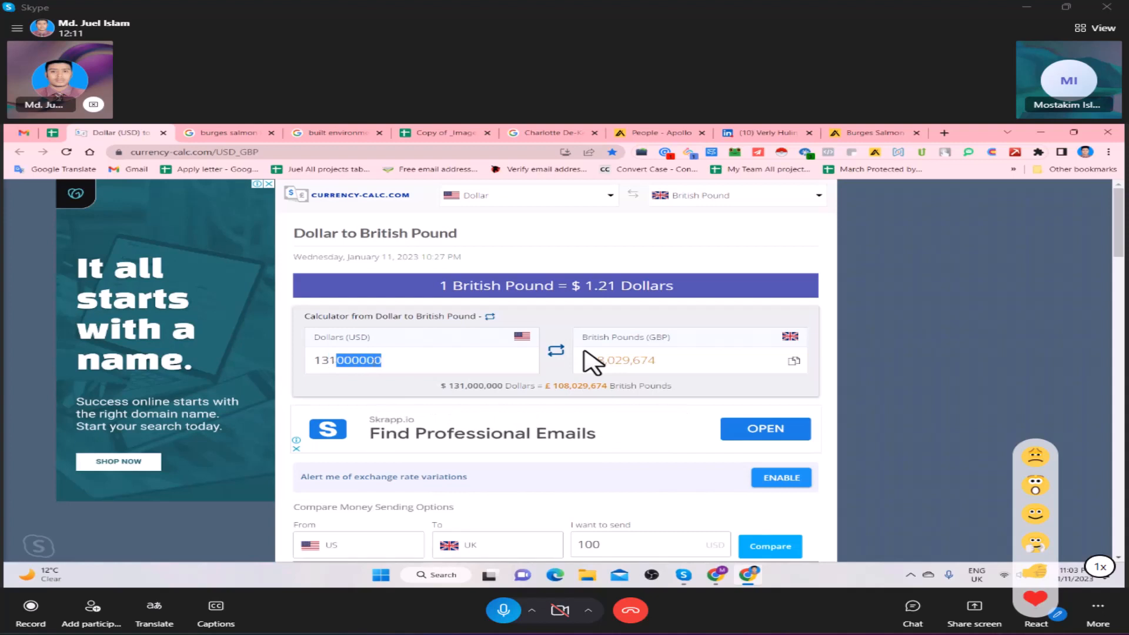
pyautogui.click(385, 362)
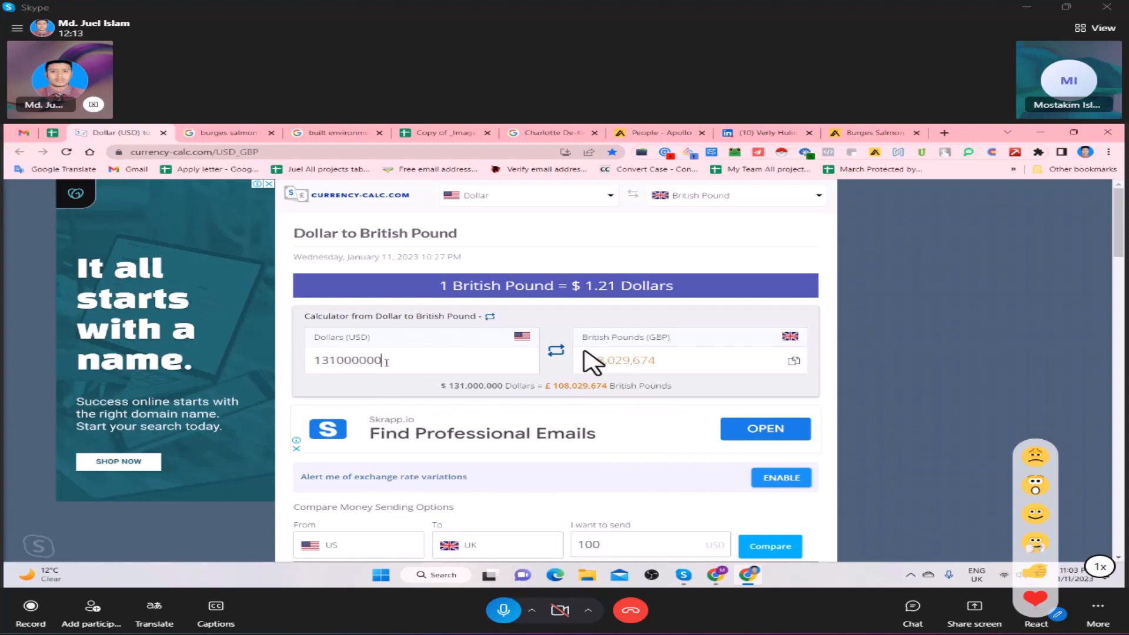
pyautogui.moveTo(384, 360); pyautogui.dragTo(320, 360)
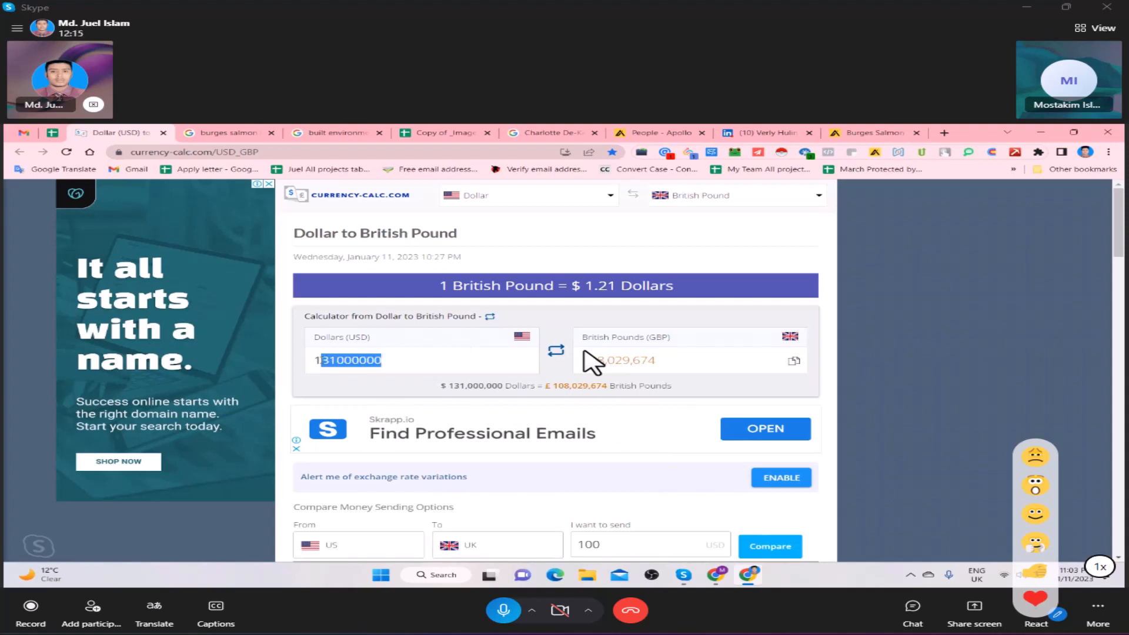
pyautogui.click(395, 357)
pyautogui.doubleClick(395, 358)
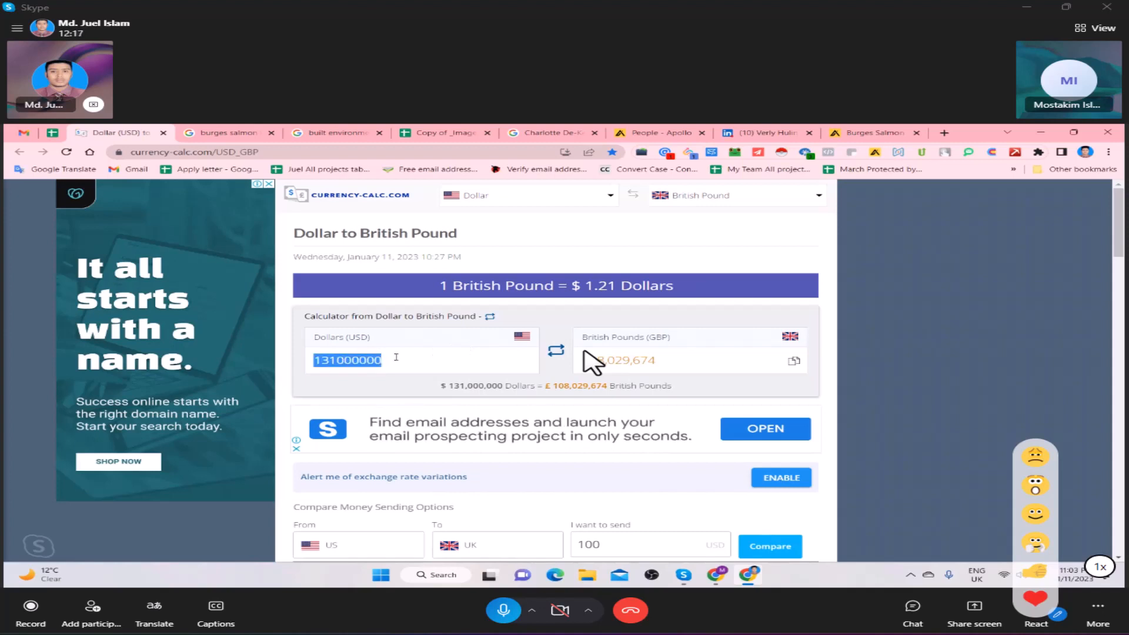
pyautogui.click(396, 358)
# - Switch to the ongoing Skype call window
pyautogui.click(684, 575)
pyautogui.click(593, 538)
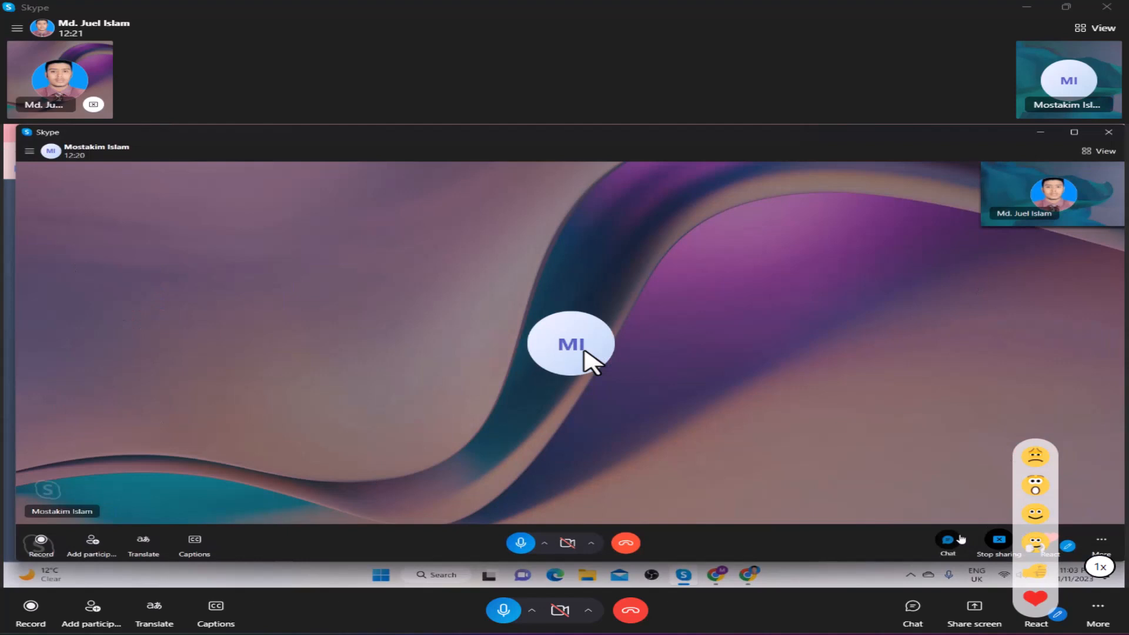
# - Write the abbreviations K=000, M=000000 and B=00000000 on separate lines of a message in the call chat
pyautogui.click(959, 537)
pyautogui.write('K')
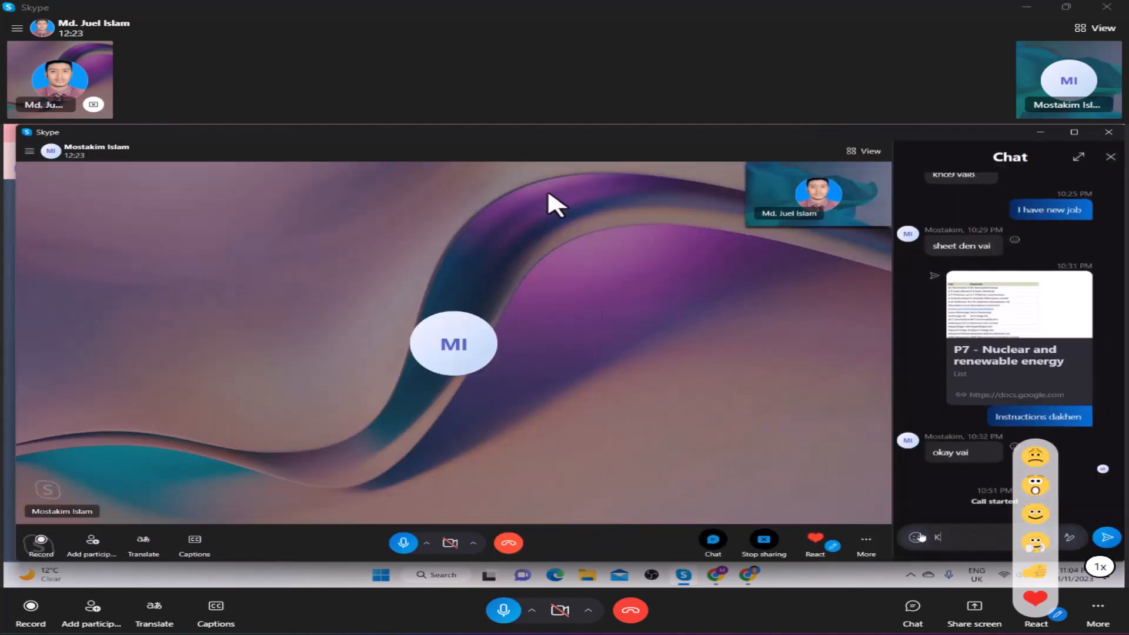
pyautogui.write('=000')
pyautogui.hotkey('shift', 'Return')
pyautogui.write('M=00')
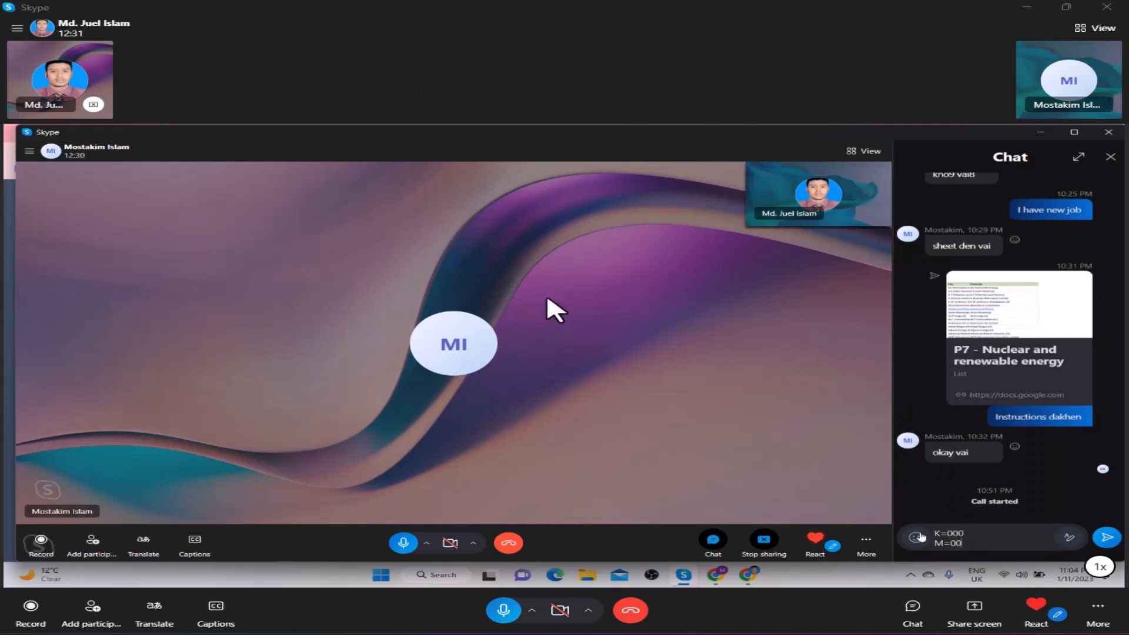
pyautogui.write('0000')
pyautogui.hotkey('shift', 'Return')
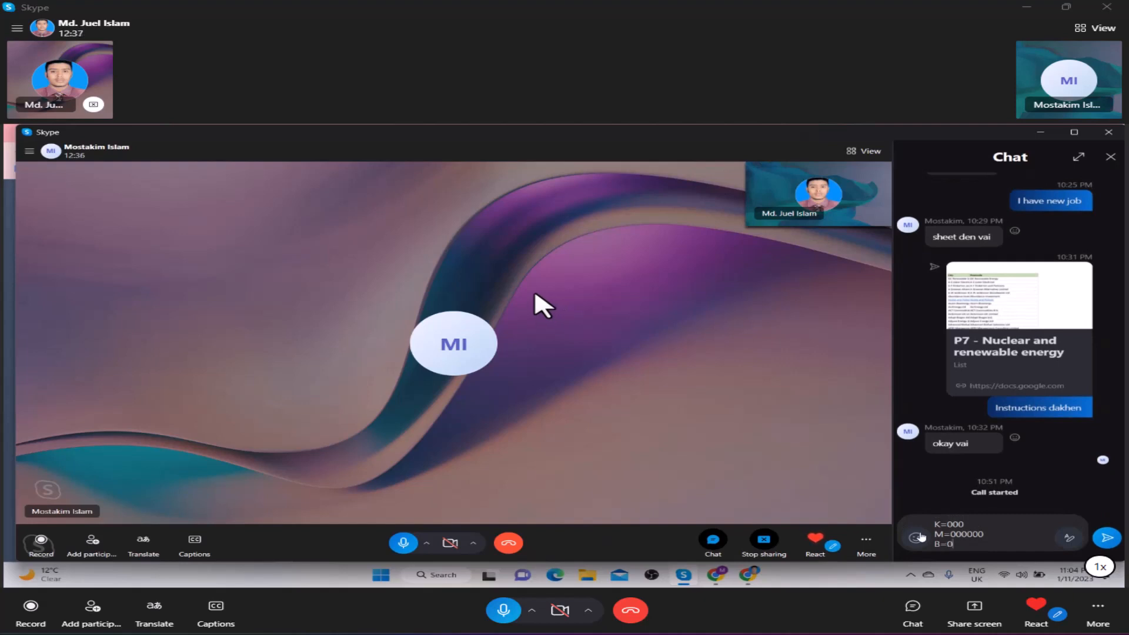
pyautogui.write('B=000000000')
pyautogui.hotkey('shift', 'Return')
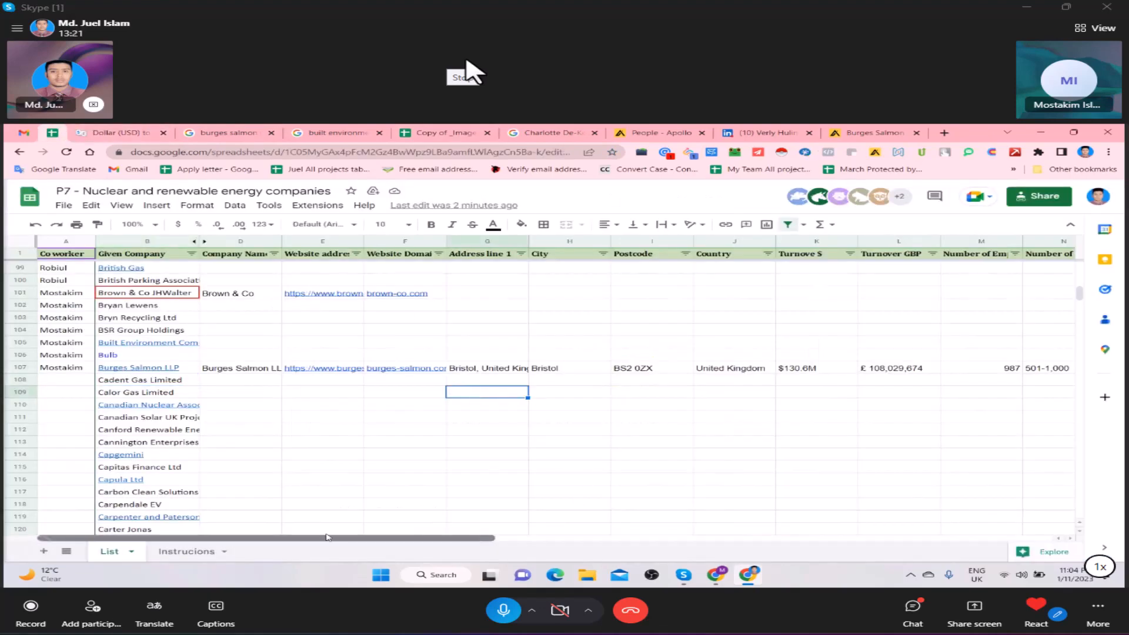
# - Check the company rows above Burges Salmon LLP in the list and bring up the Skype call window
pyautogui.click(390, 457)
pyautogui.scroll(1, 574, 469)
pyautogui.click(677, 568)
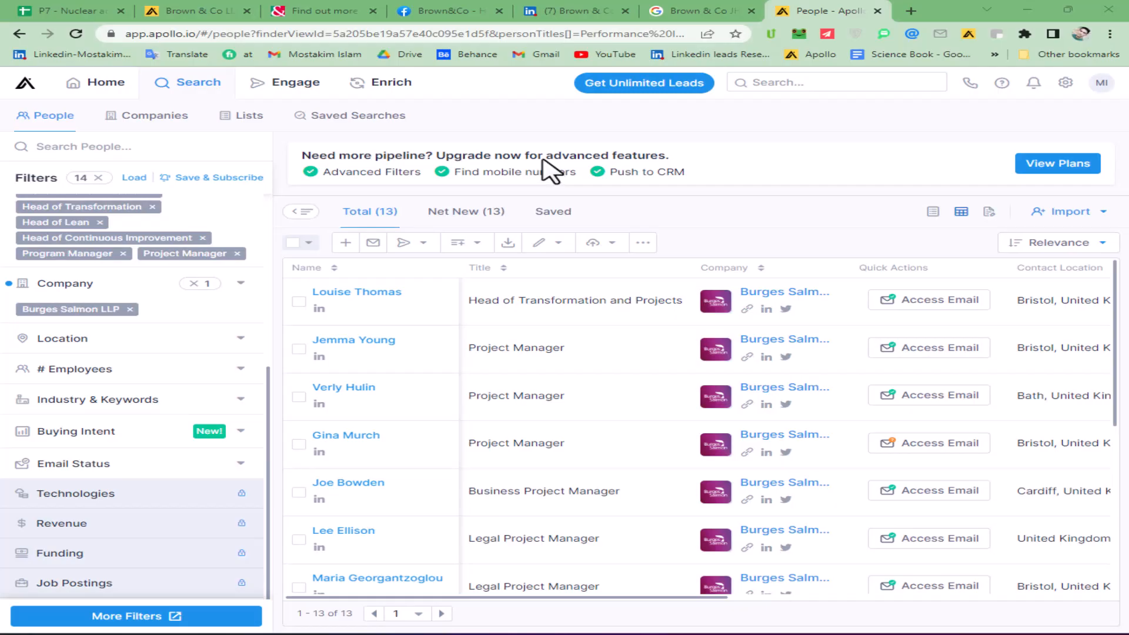
pyautogui.hotkey('ctrl', 'Tab')
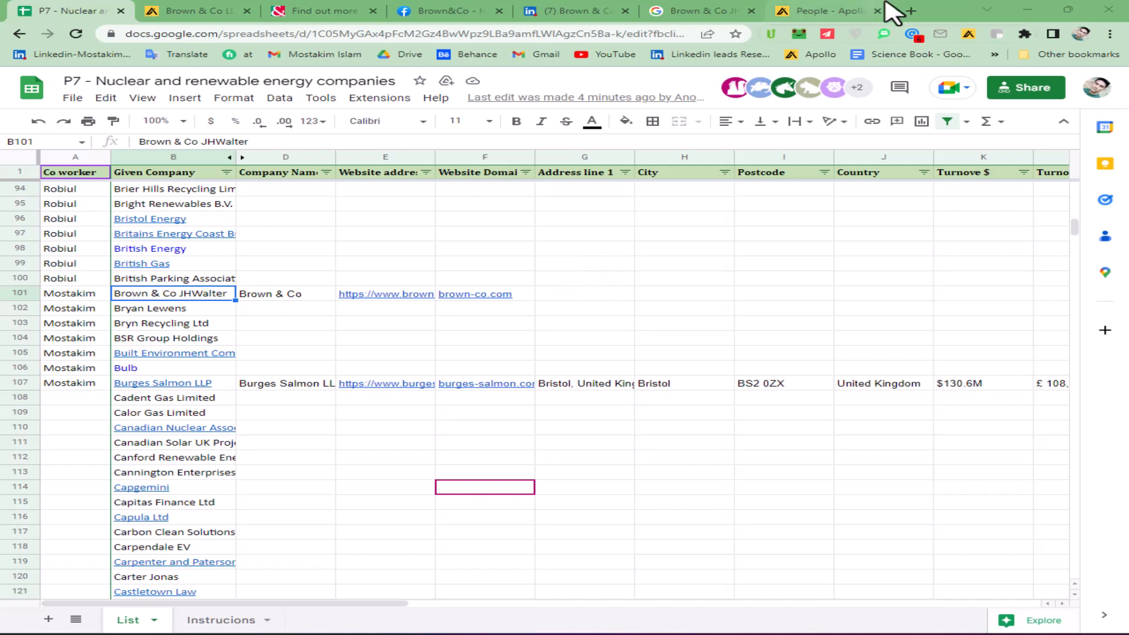
# - Switch to the Apollo people search and remove the Burges Salmon LLP company filter
pyautogui.click(835, 11)
pyautogui.scroll(3, 117, 318)
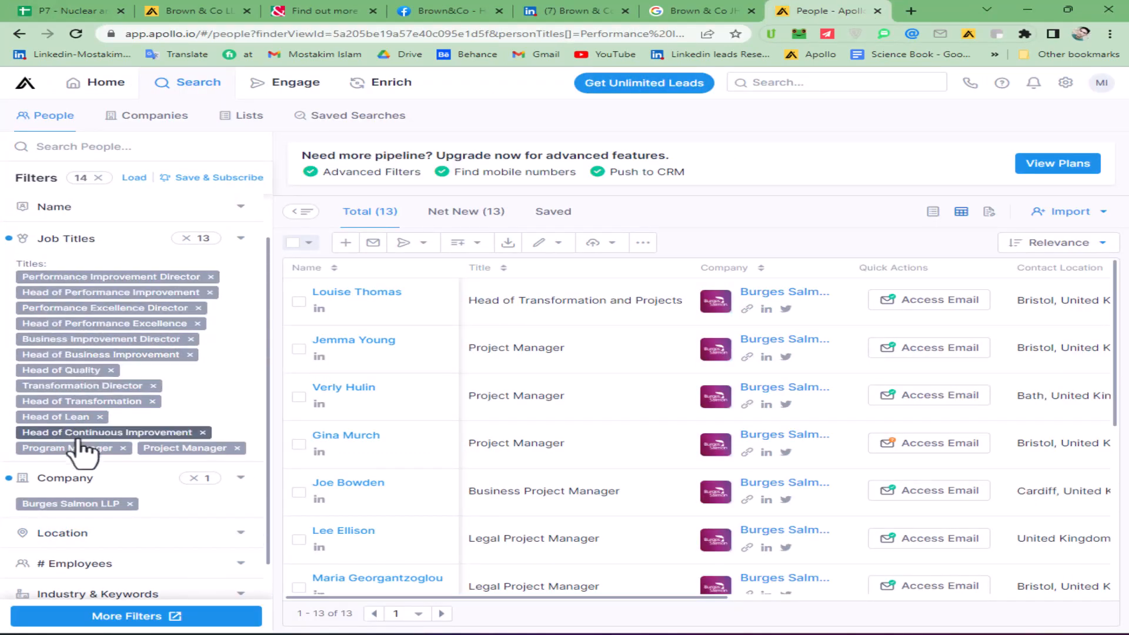
pyautogui.scroll(-2, 83, 451)
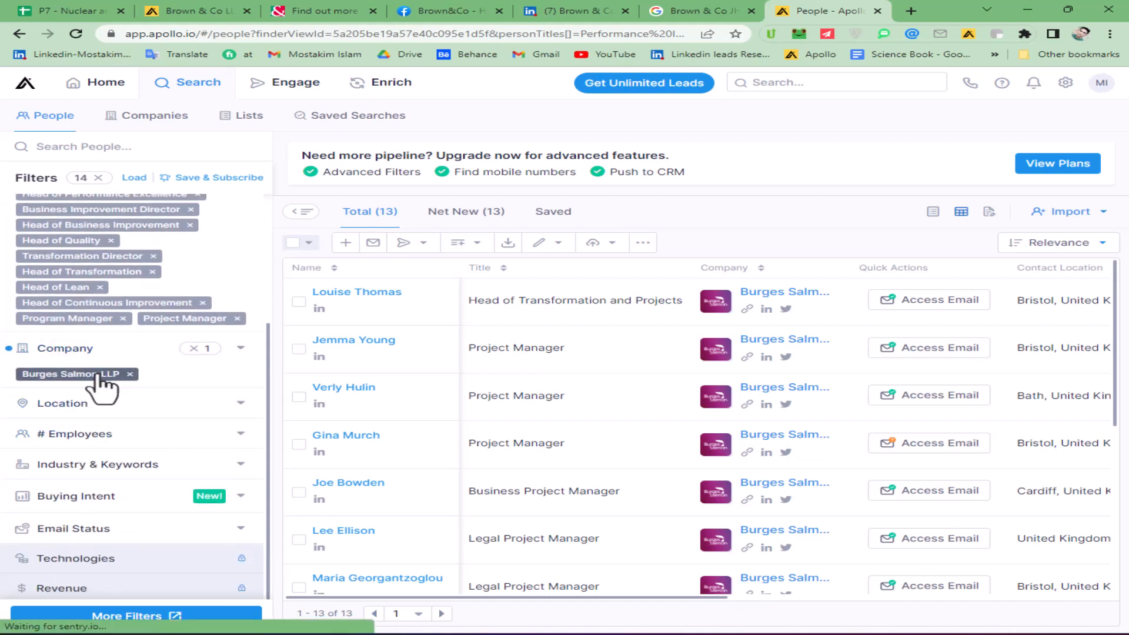
pyautogui.click(130, 374)
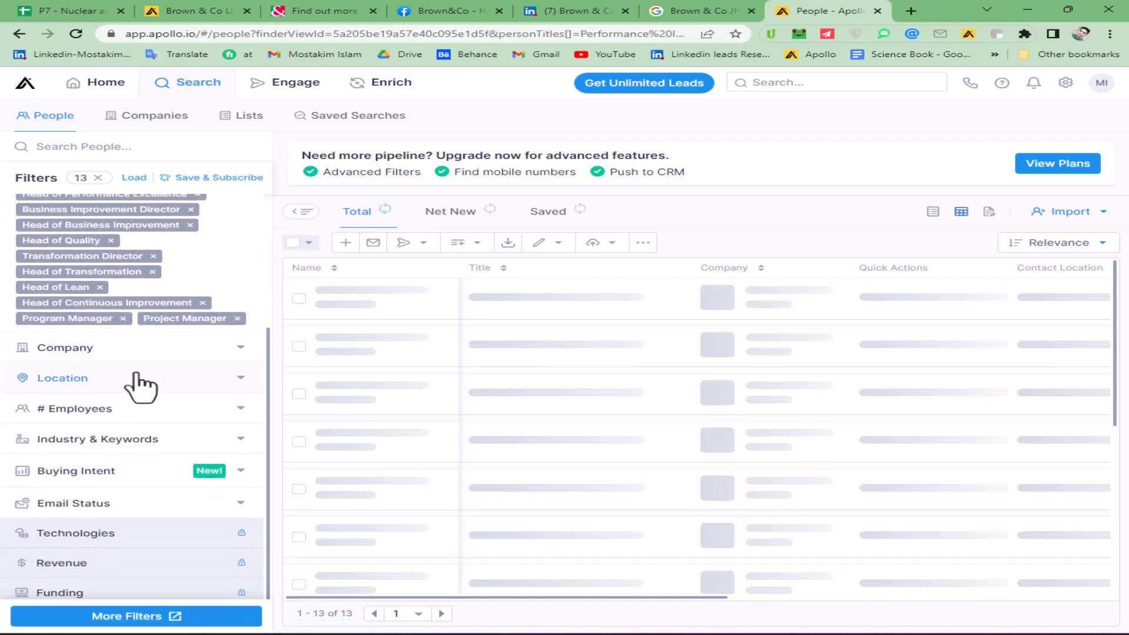
# - Open the Company filter's "Is any of" entry and review the job titles set in the people search
pyautogui.click(117, 352)
pyautogui.click(79, 398)
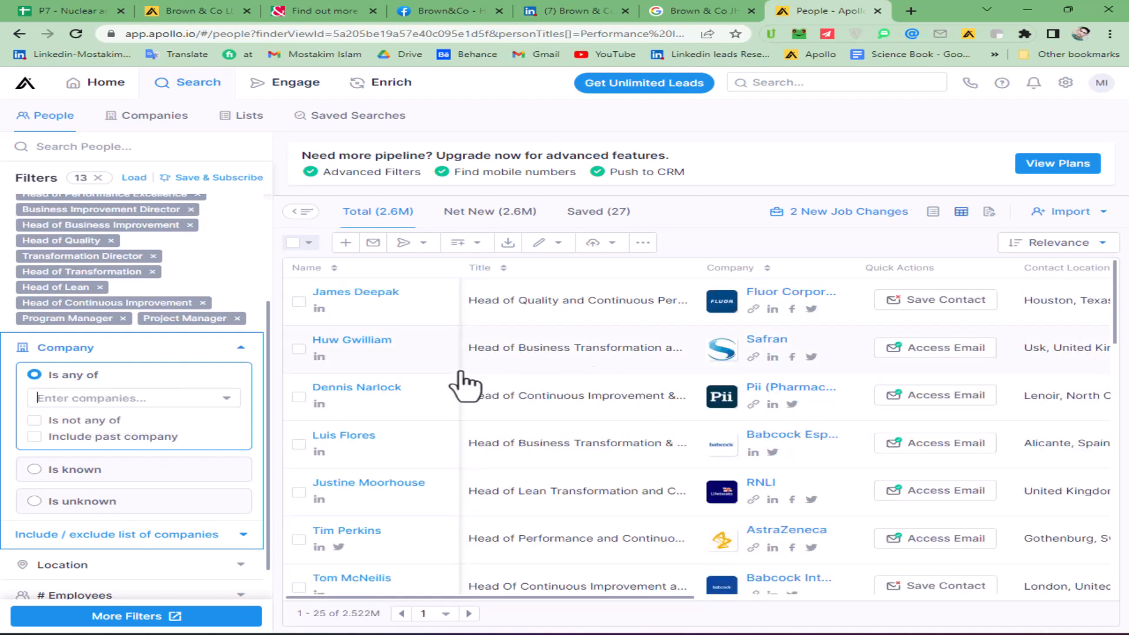
pyautogui.scroll(-5, 608, 377)
pyautogui.scroll(5, 612, 406)
pyautogui.scroll(3, 205, 368)
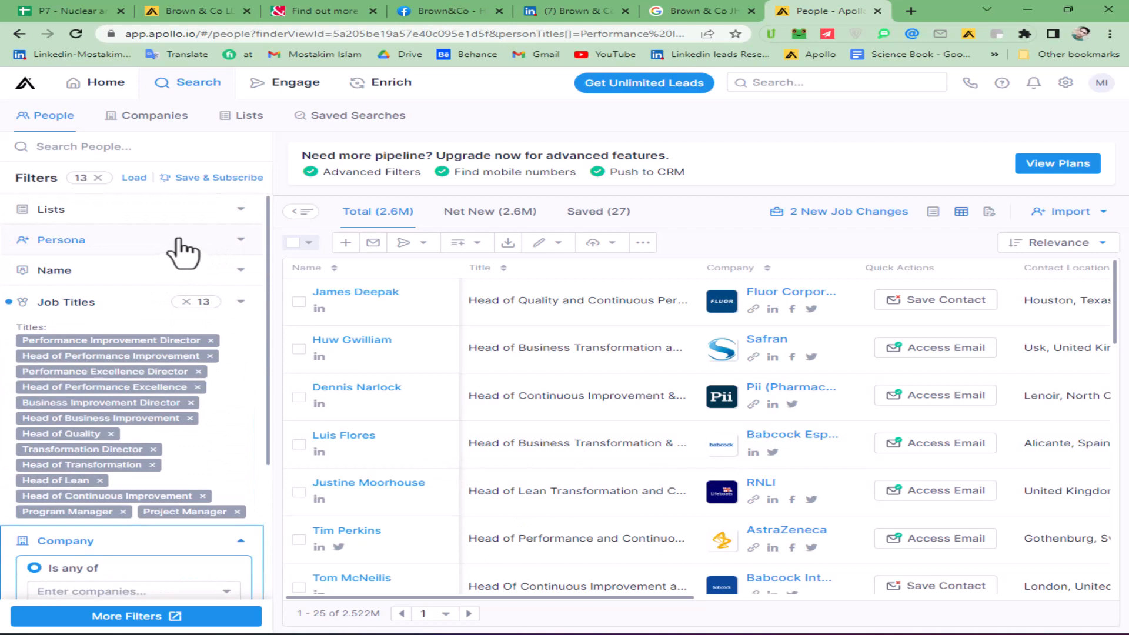